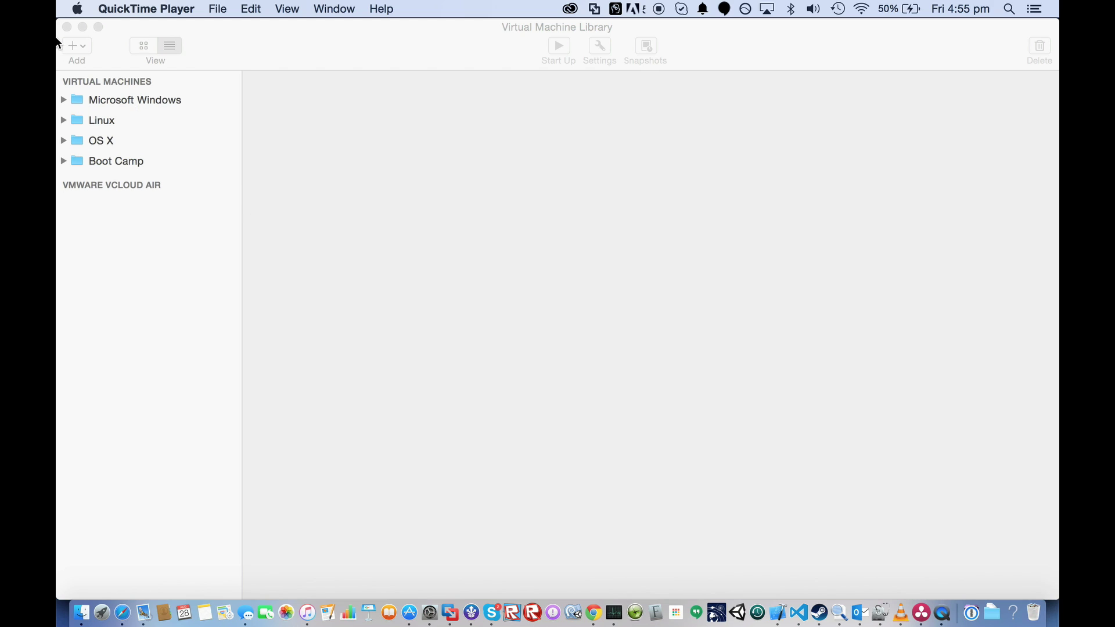
Step: Open the Add (+) menu in the Virtual Machine Library to add a virtual machine
{"action": "left_click", "coordinate": [72, 49]}
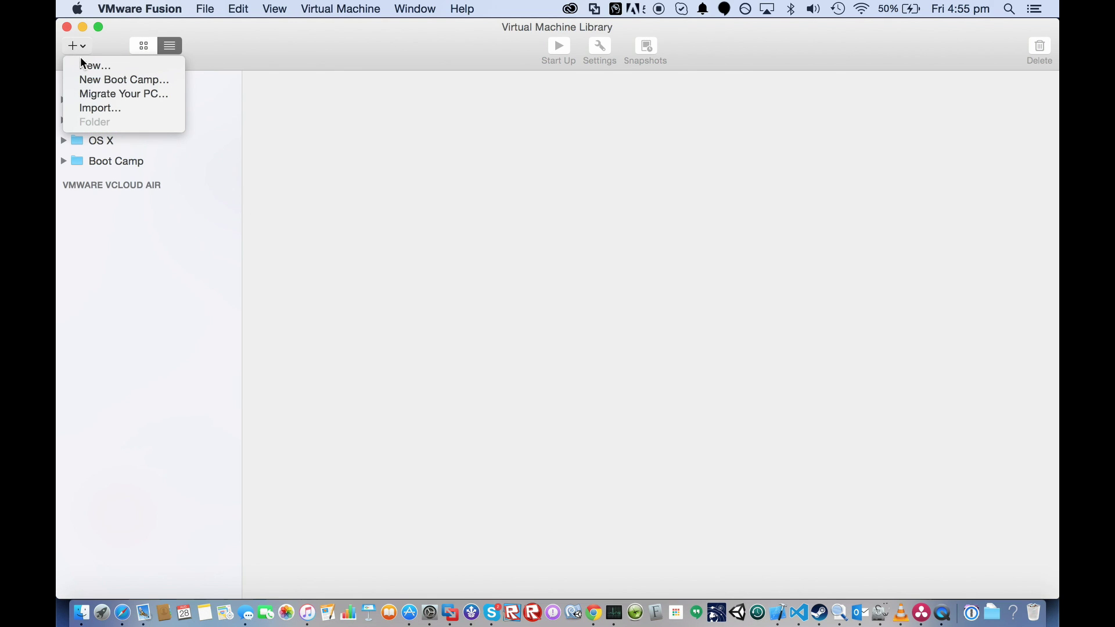
Step: Choose New… and select Create a custom virtual machine
{"action": "left_click", "coordinate": [124, 66]}
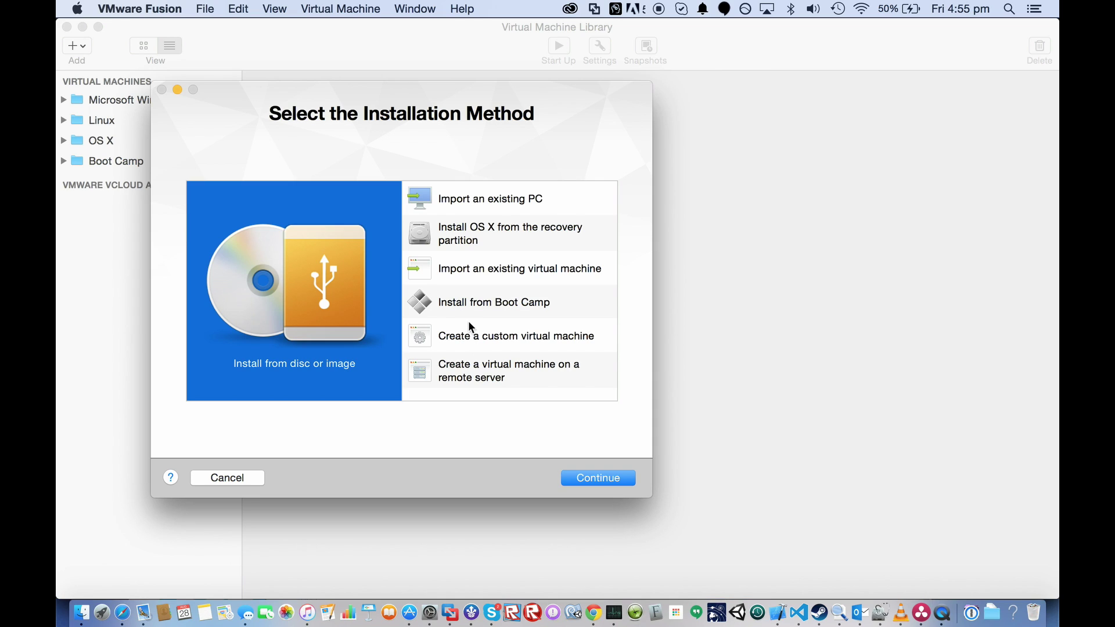
{"action": "left_click", "coordinate": [424, 337]}
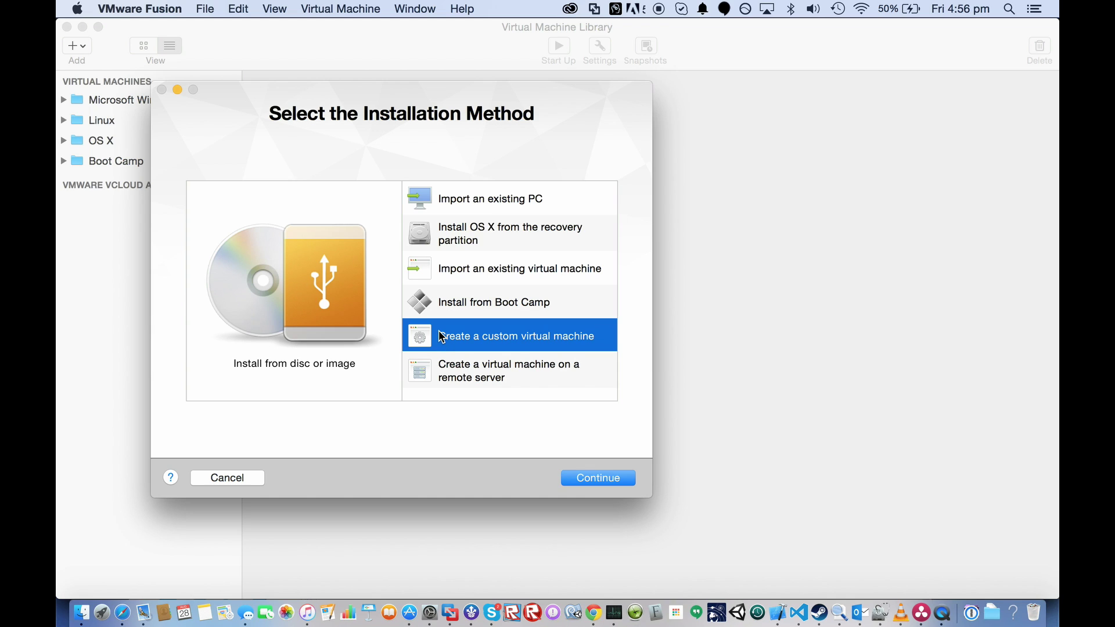
{"action": "double_click", "coordinate": [442, 337]}
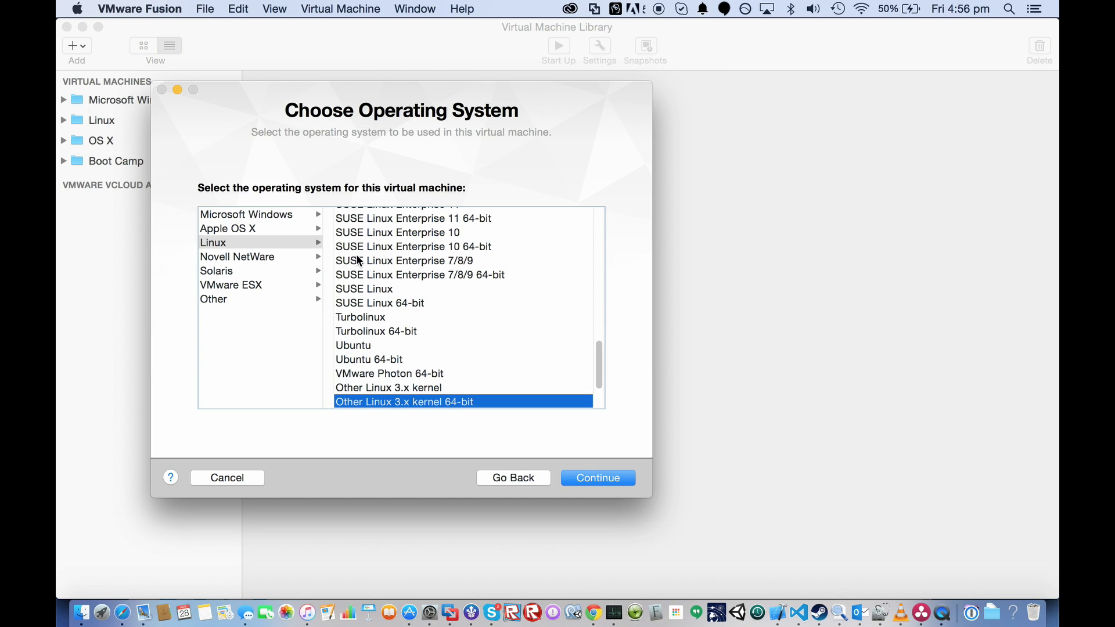
Step: Set the guest operating system to Other > Other and continue to the virtual disk step
{"action": "scroll", "coordinate": [387, 268], "scroll_direction": "down", "scroll_amount": 2}
{"action": "scroll", "coordinate": [387, 268], "scroll_direction": "up", "scroll_amount": 15}
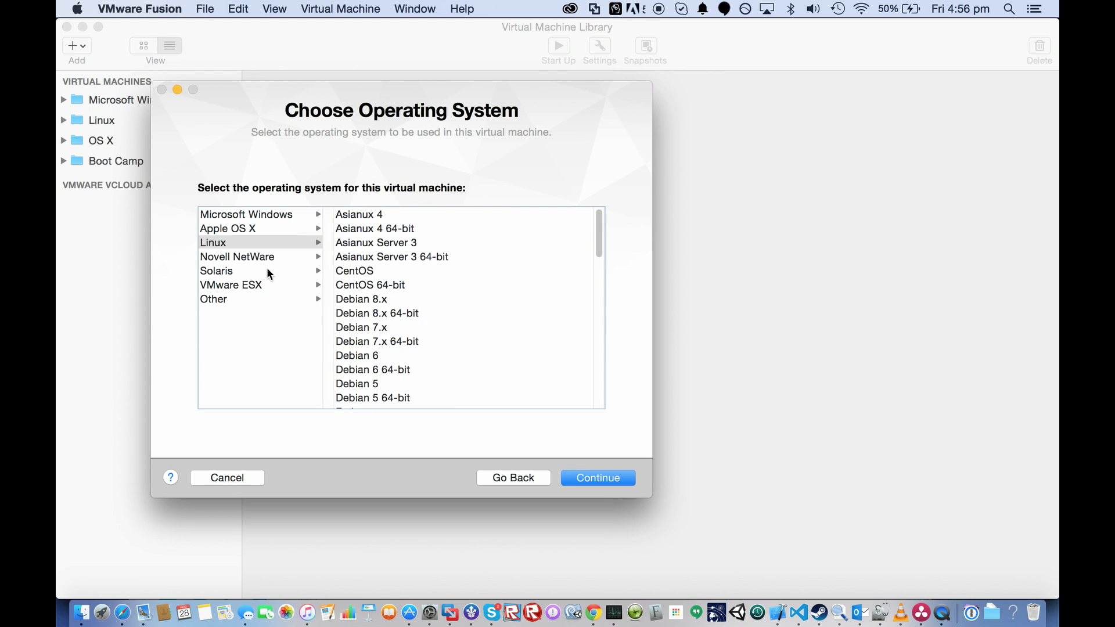
{"action": "left_click", "coordinate": [224, 301]}
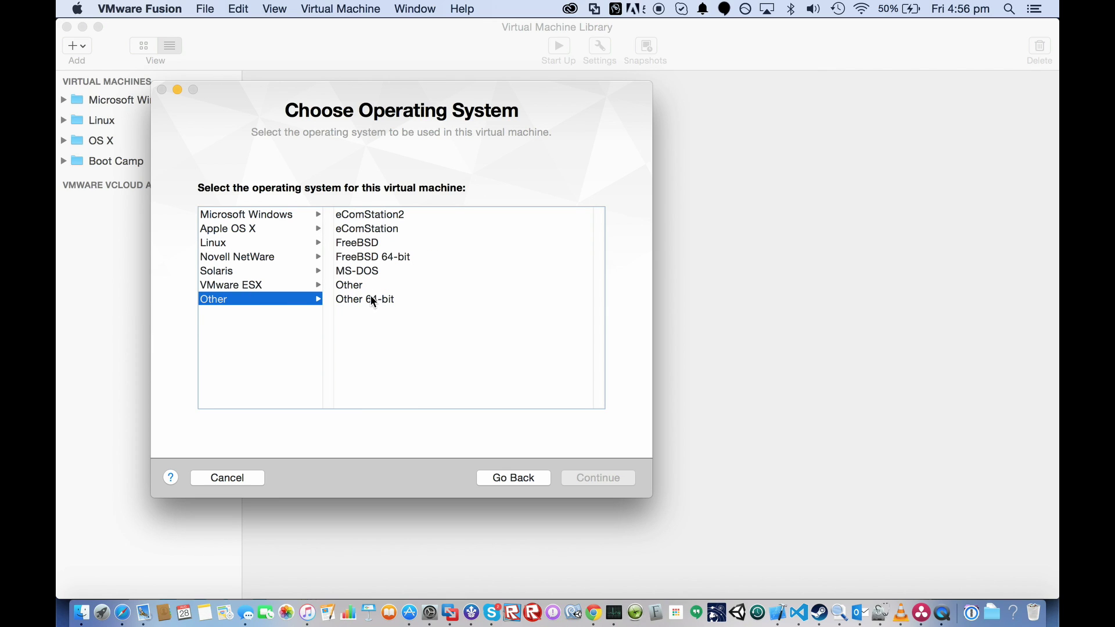
{"action": "left_click", "coordinate": [366, 285]}
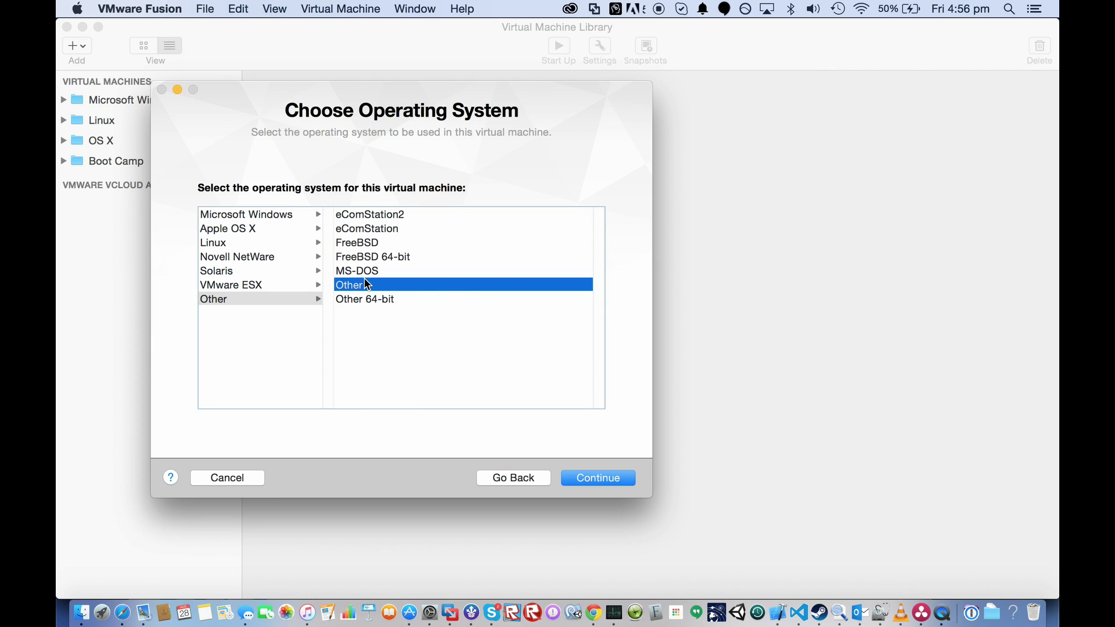
{"action": "left_click", "coordinate": [590, 483]}
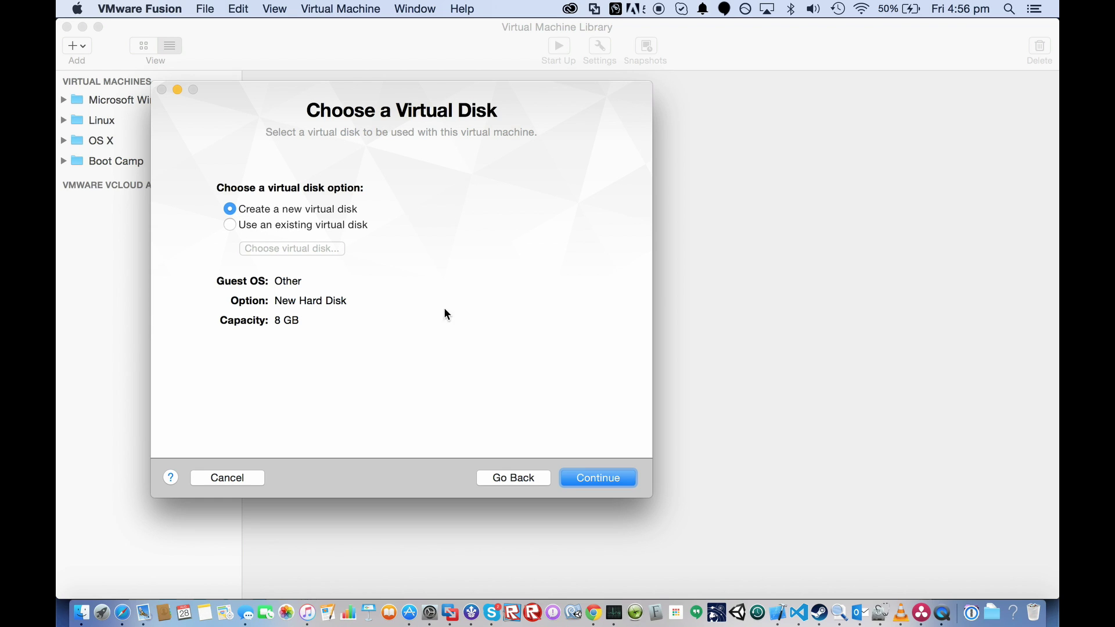
Step: Keep the new virtual disk, choose Customize Settings, and pick the VMware folder as the save location
{"action": "left_click", "coordinate": [618, 482]}
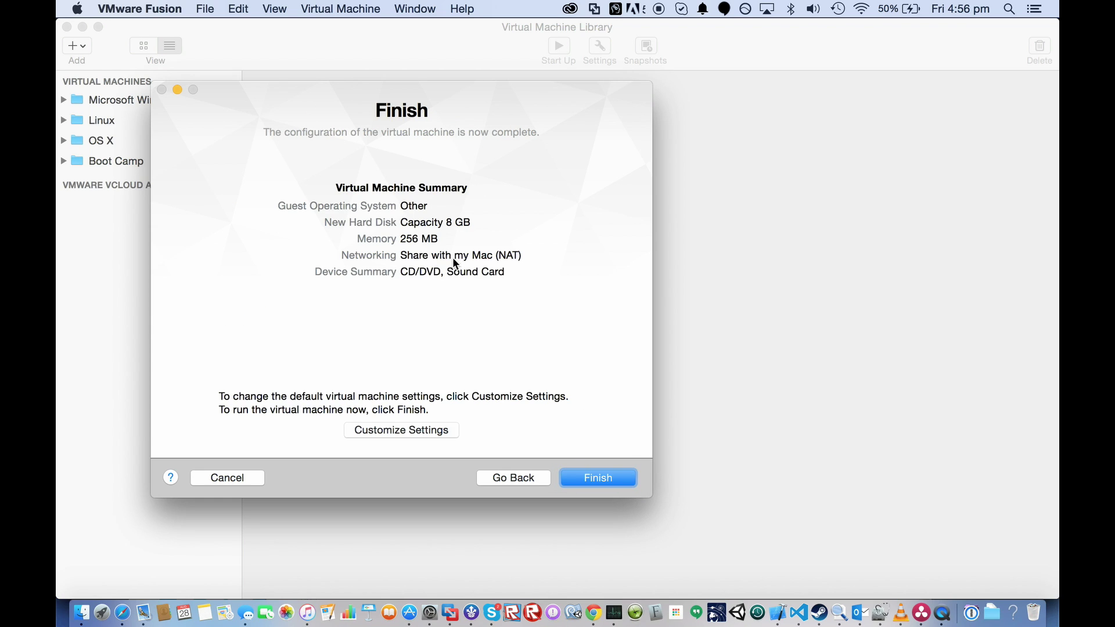
{"action": "left_click", "coordinate": [402, 430]}
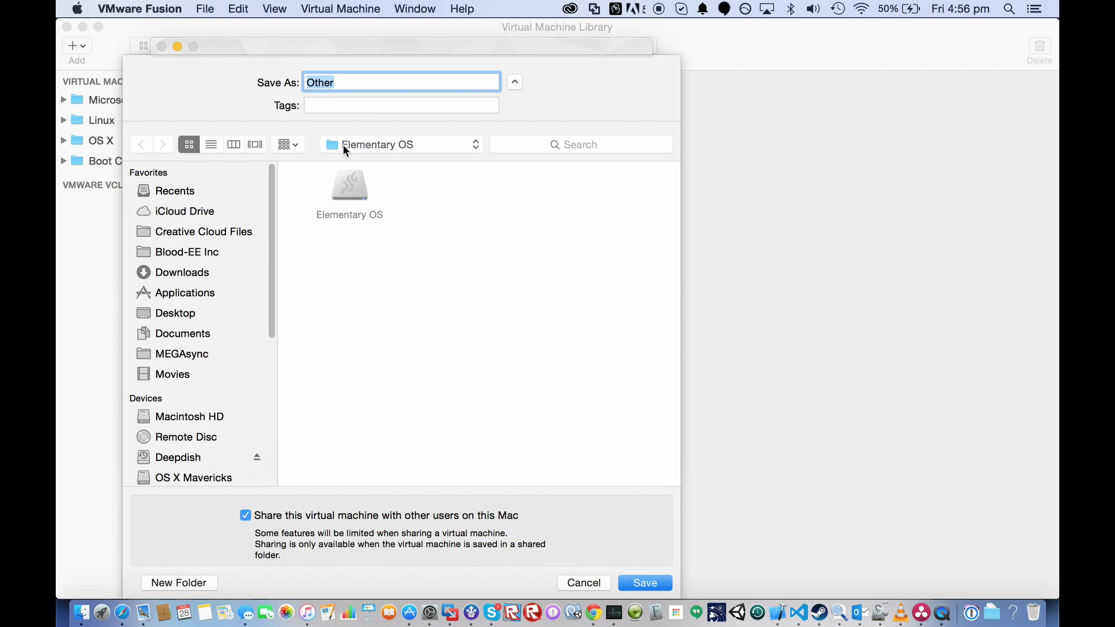
{"action": "left_click", "coordinate": [343, 145]}
{"action": "left_click", "coordinate": [348, 177]}
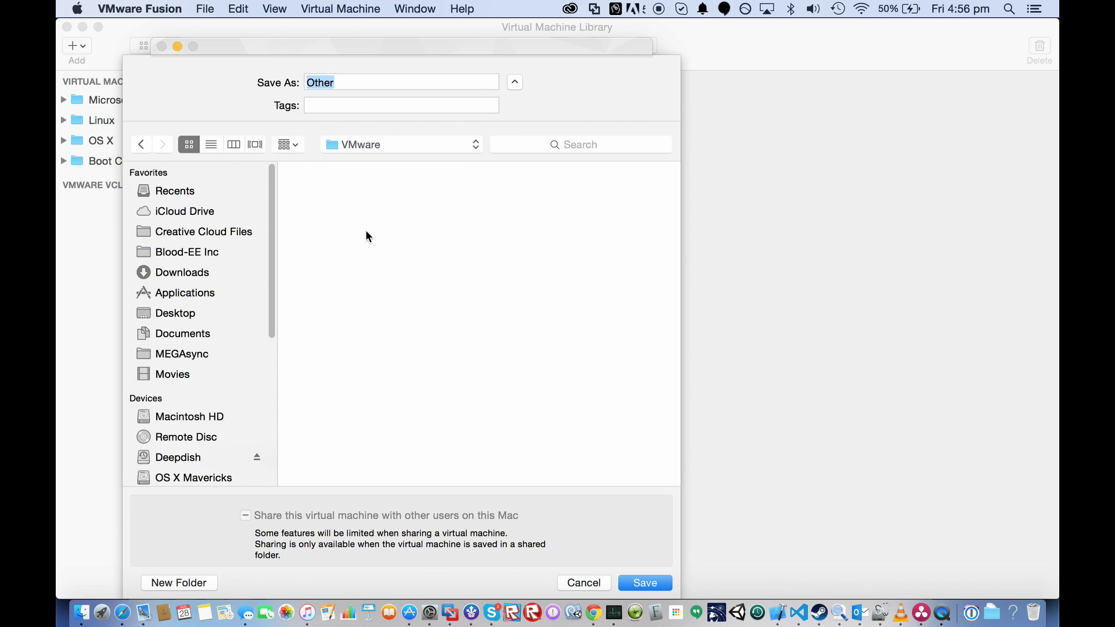
Step: Create an 'OS X Tiger' folder and save the virtual machine there as 'OS X Tiger'
{"action": "left_click", "coordinate": [168, 582]}
{"action": "type", "text": "OS"}
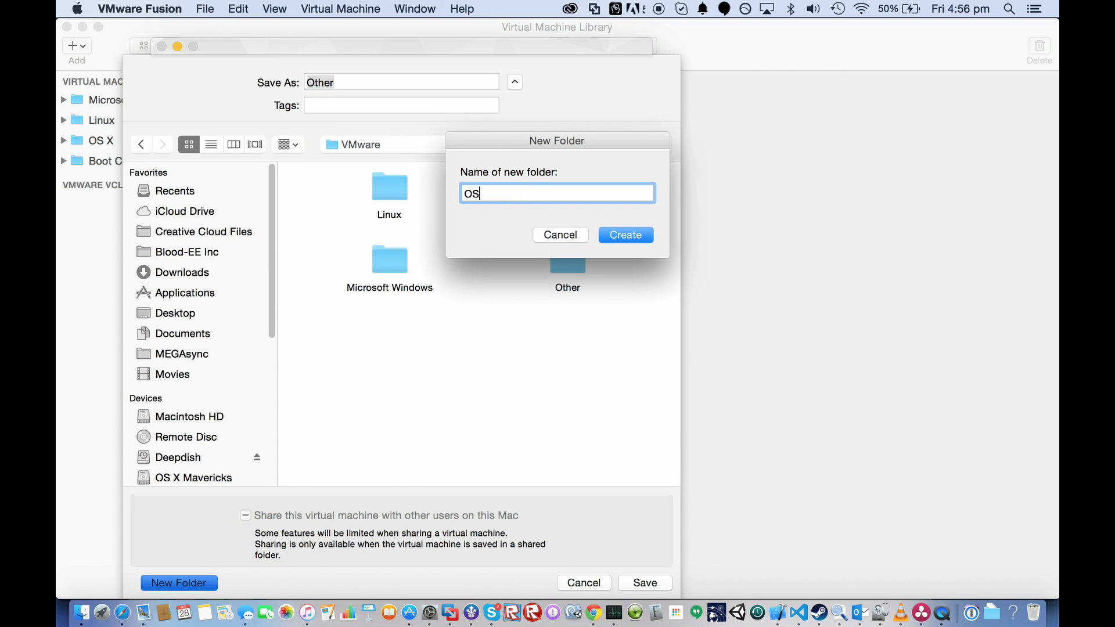
{"action": "type", "text": " X Tiger"}
{"action": "left_click", "coordinate": [619, 234]}
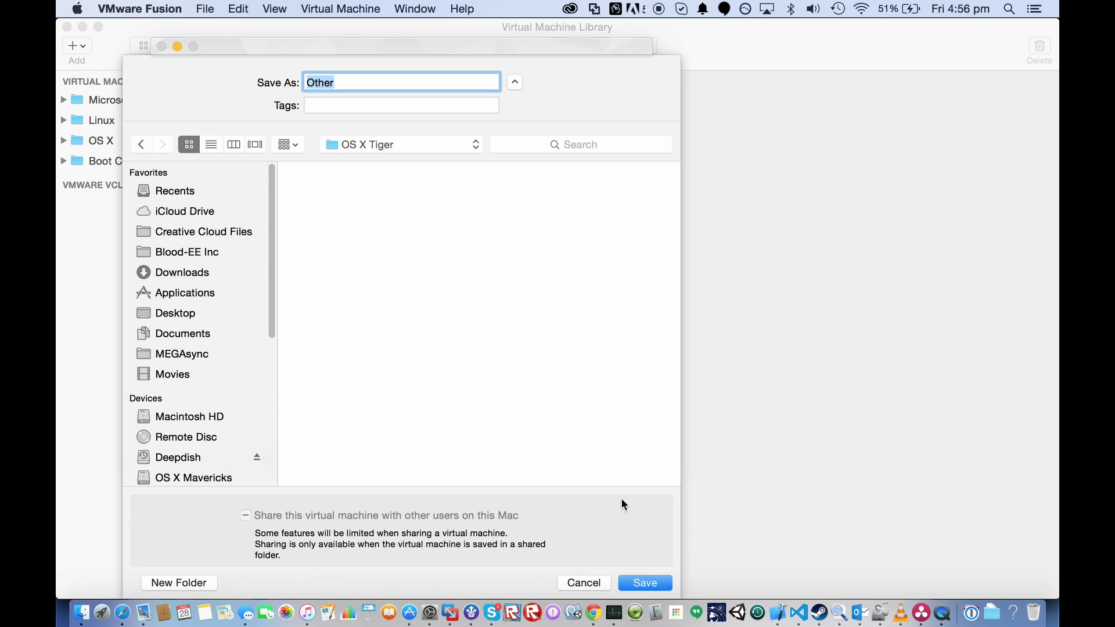
{"action": "type", "text": "OS X Tiger"}
{"action": "left_click", "coordinate": [657, 584]}
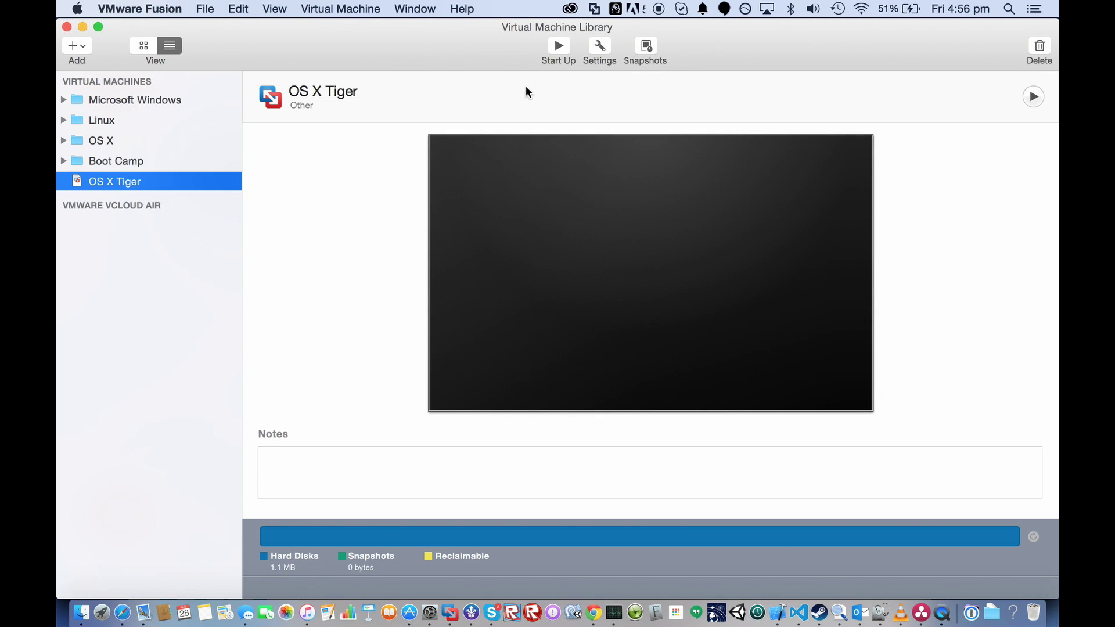
Step: Give the VM 2 processor cores and 2048 MB of memory
{"action": "key", "text": "super+e"}
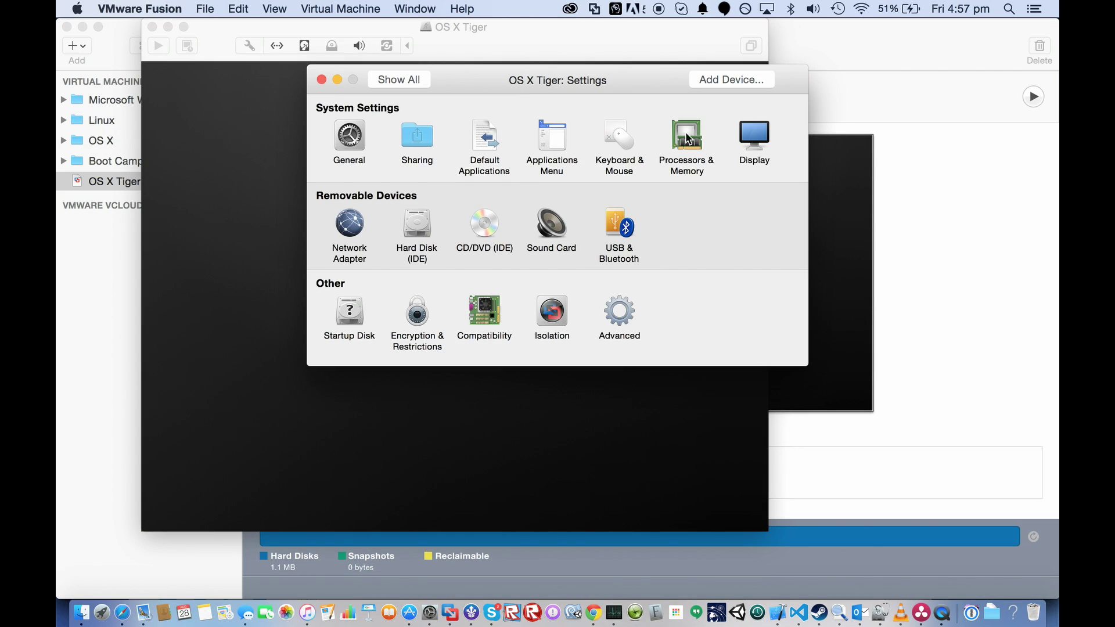
{"action": "left_click", "coordinate": [676, 142]}
{"action": "left_click", "coordinate": [431, 143]}
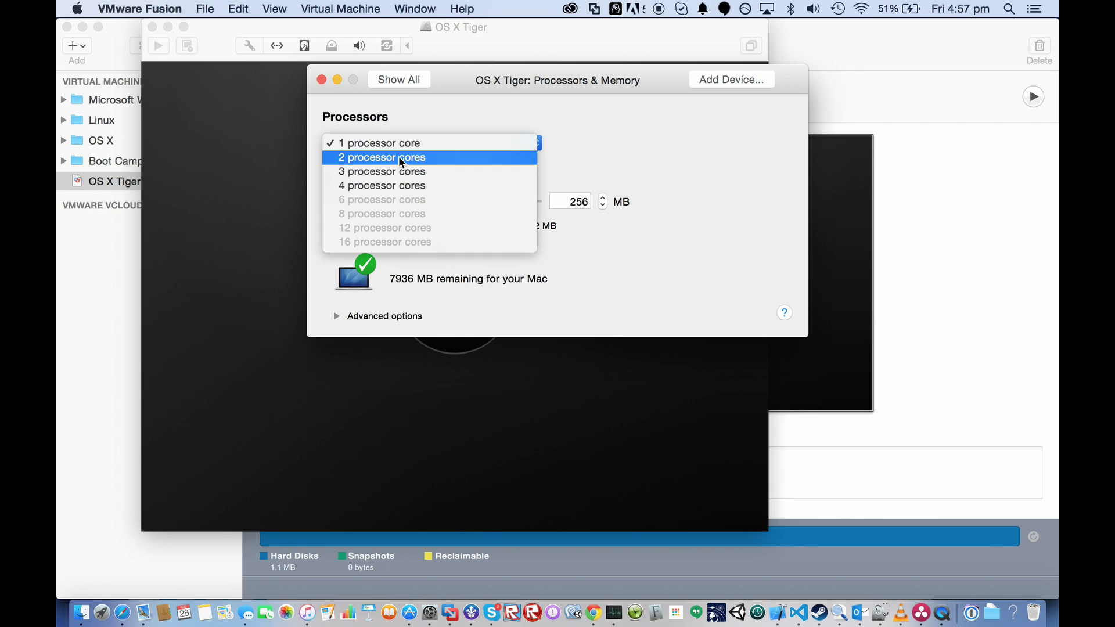
{"action": "left_click", "coordinate": [575, 201]}
{"action": "double_click", "coordinate": [576, 202]}
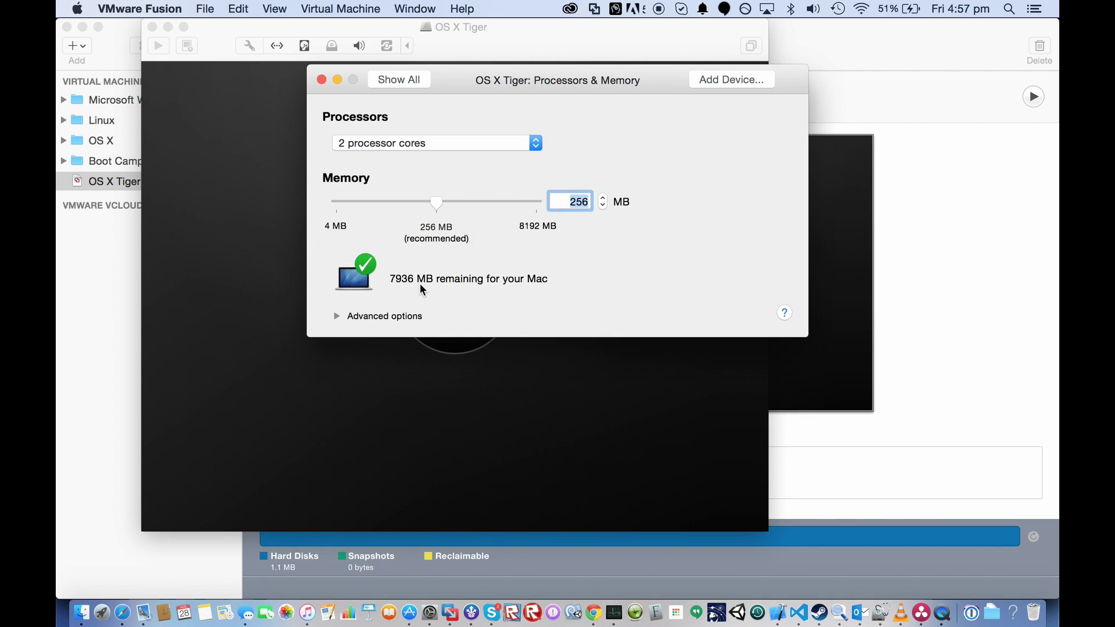
{"action": "type", "text": "2048"}
{"action": "key", "text": "Return"}
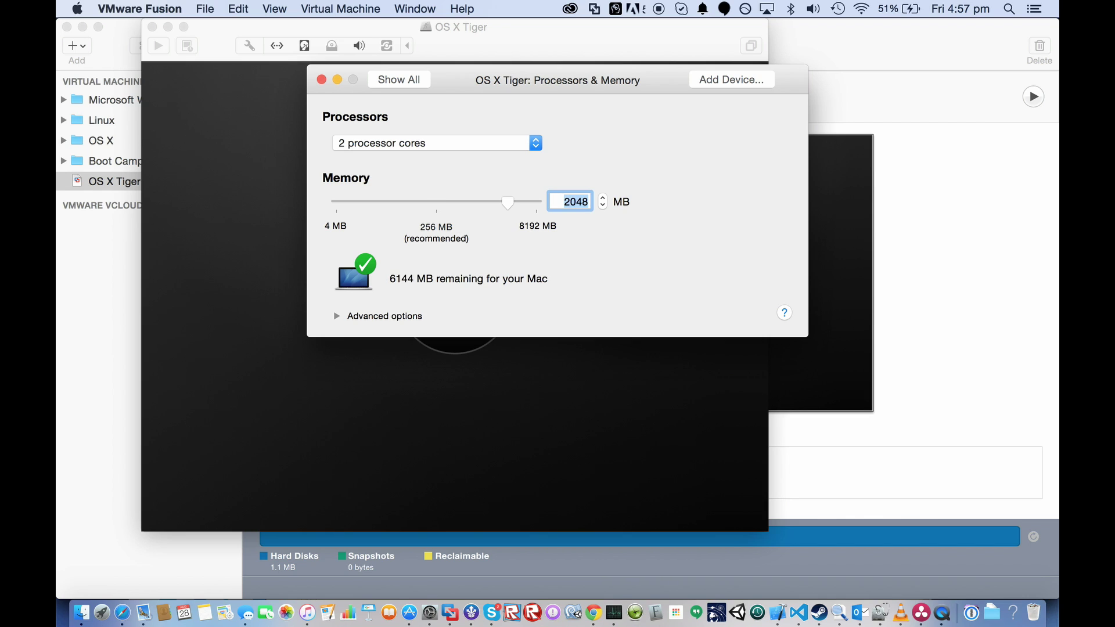
Step: Enable full Retina resolution in Display settings, leaving 3D acceleration off
{"action": "left_click", "coordinate": [384, 81]}
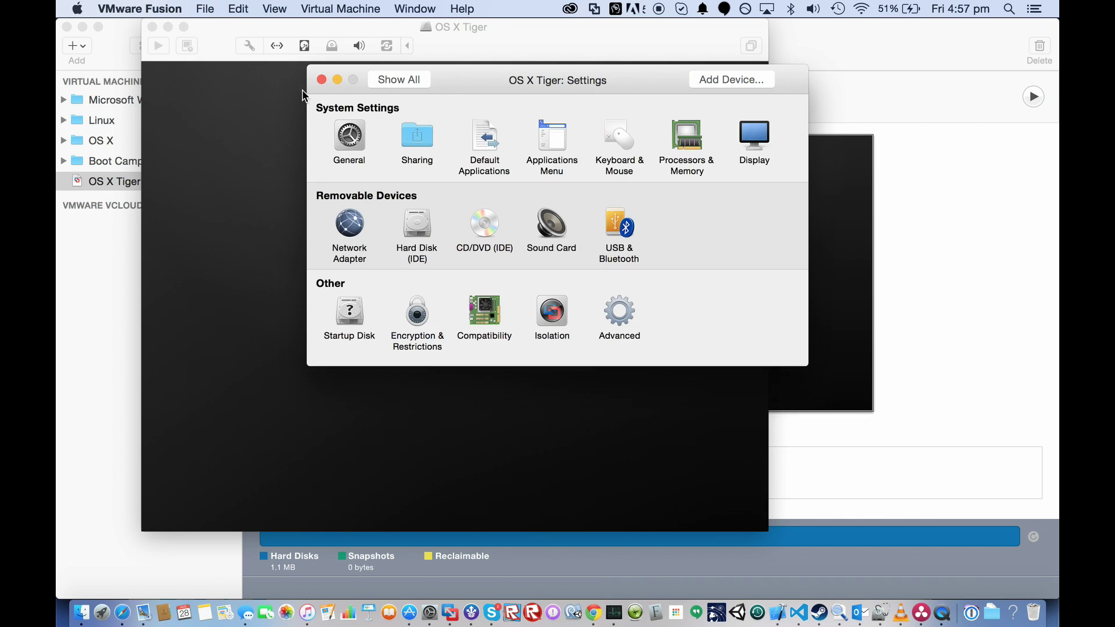
{"action": "left_click", "coordinate": [754, 144]}
{"action": "left_click", "coordinate": [360, 117]}
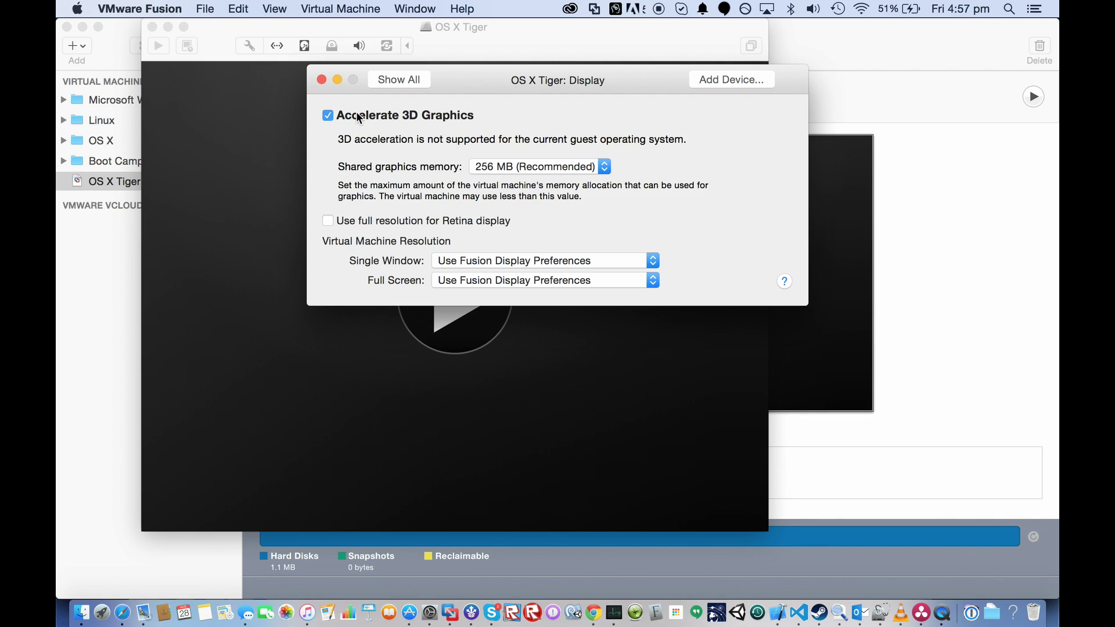
{"action": "left_click", "coordinate": [356, 116]}
{"action": "left_click", "coordinate": [327, 164]}
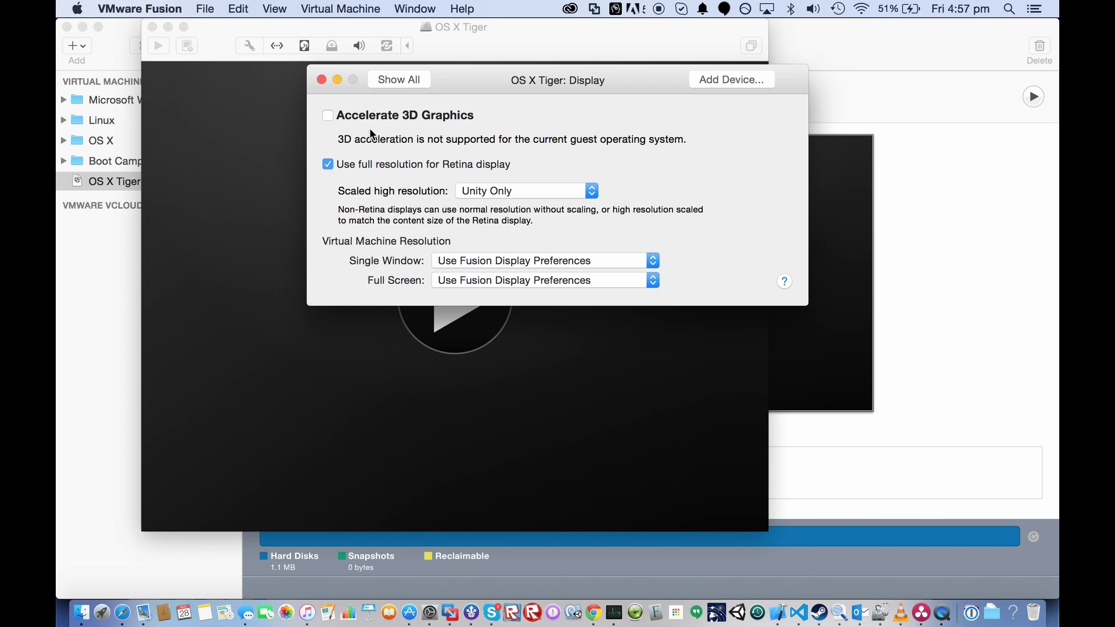
{"action": "left_click", "coordinate": [377, 80]}
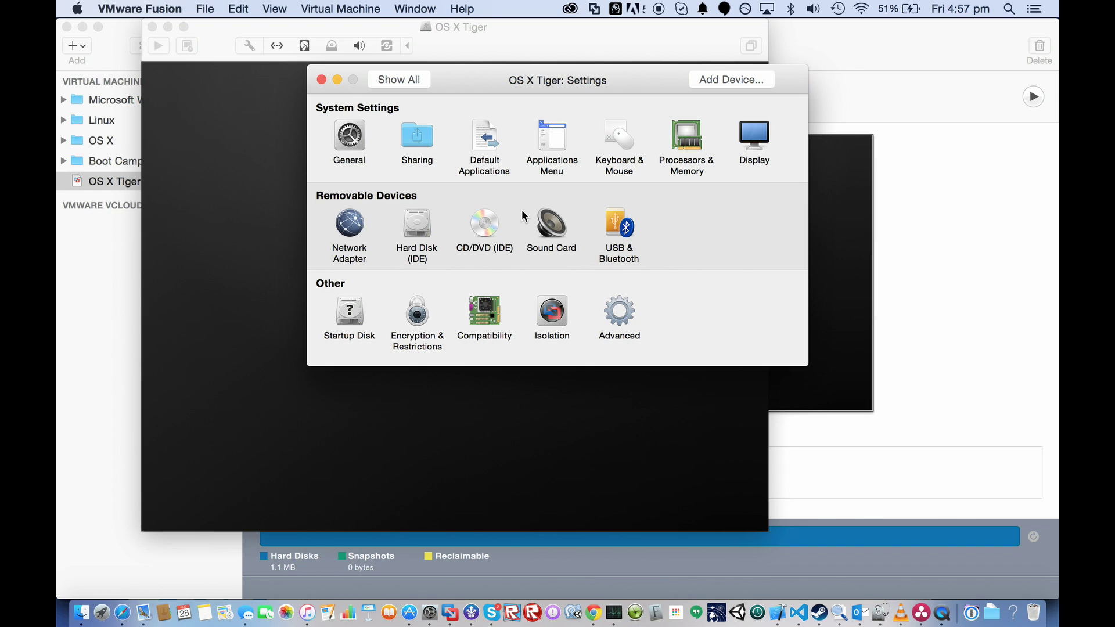
Step: Close the VM settings window and switch to Finder
{"action": "left_click", "coordinate": [610, 242]}
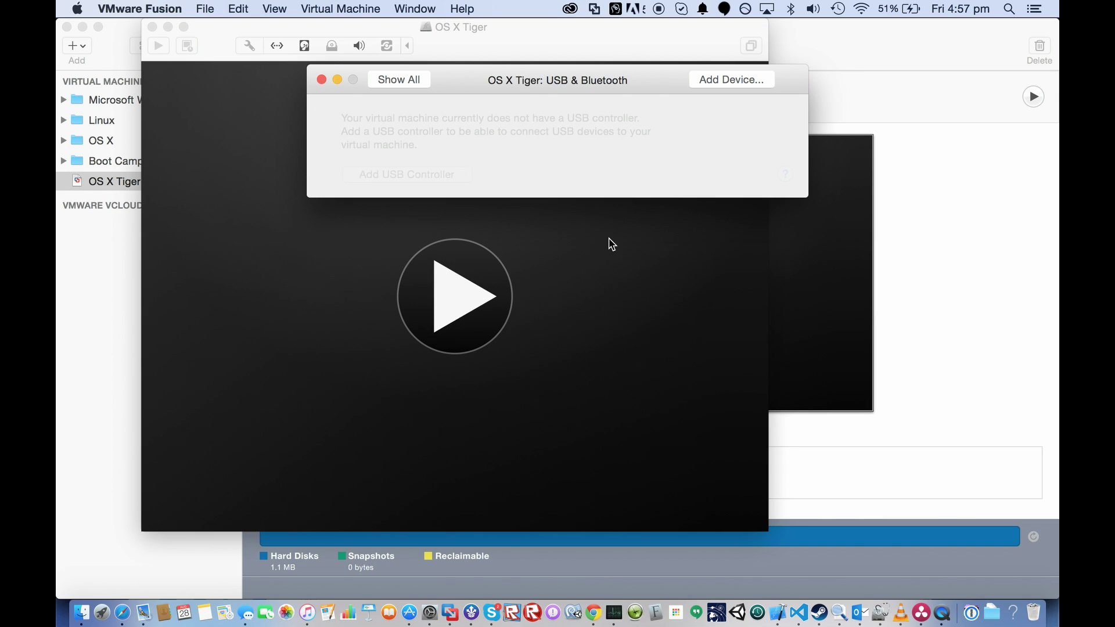
{"action": "left_click", "coordinate": [321, 81]}
{"action": "left_click", "coordinate": [79, 609]}
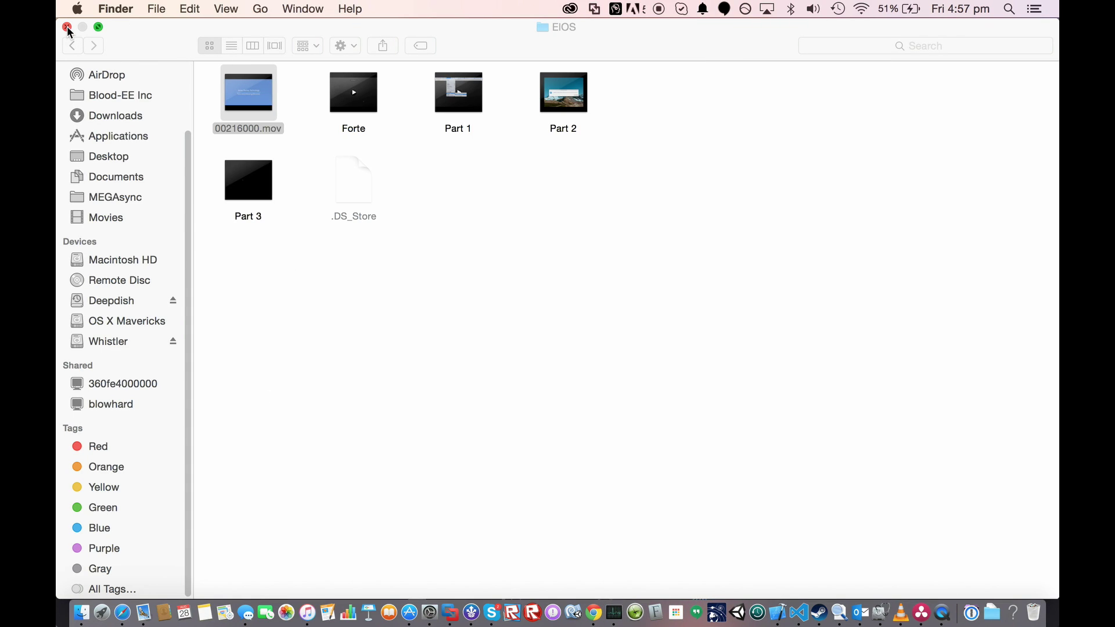
Step: Browse Whistler > VMS > VMware > OS X Tiger and show the OS X Tiger package contents
{"action": "left_click", "coordinate": [93, 340]}
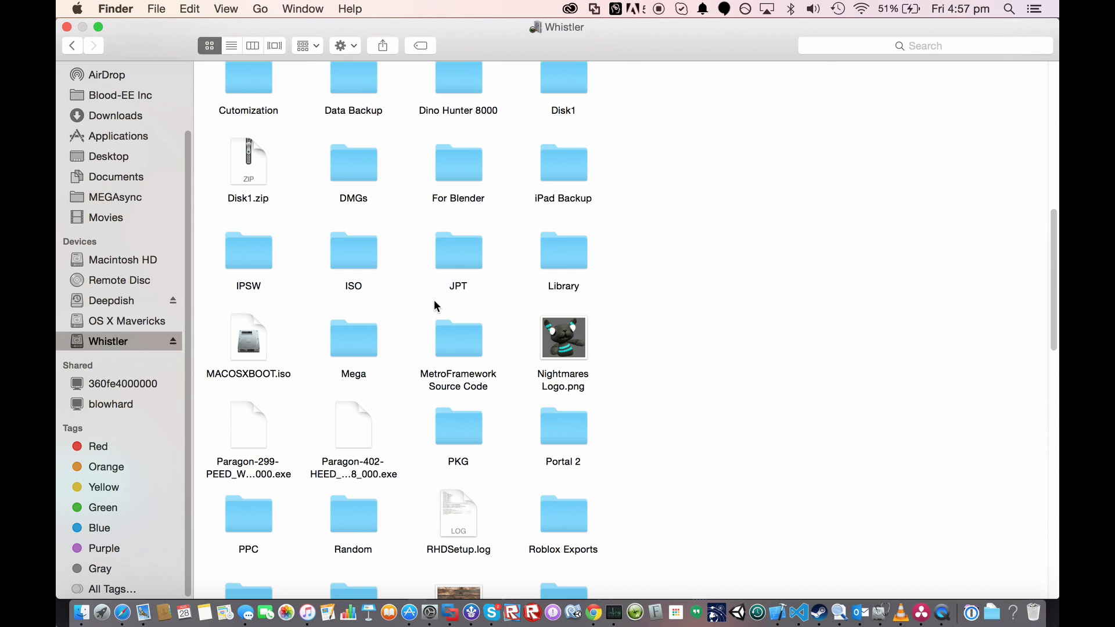
{"action": "scroll", "coordinate": [441, 232], "scroll_direction": "down", "scroll_amount": 15}
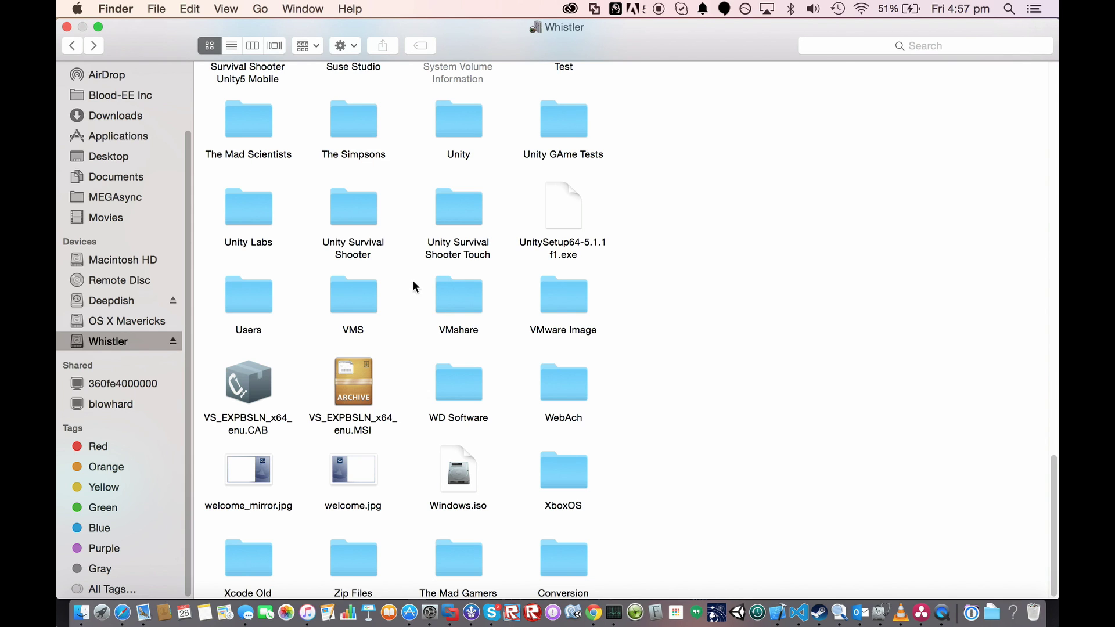
{"action": "double_click", "coordinate": [349, 299]}
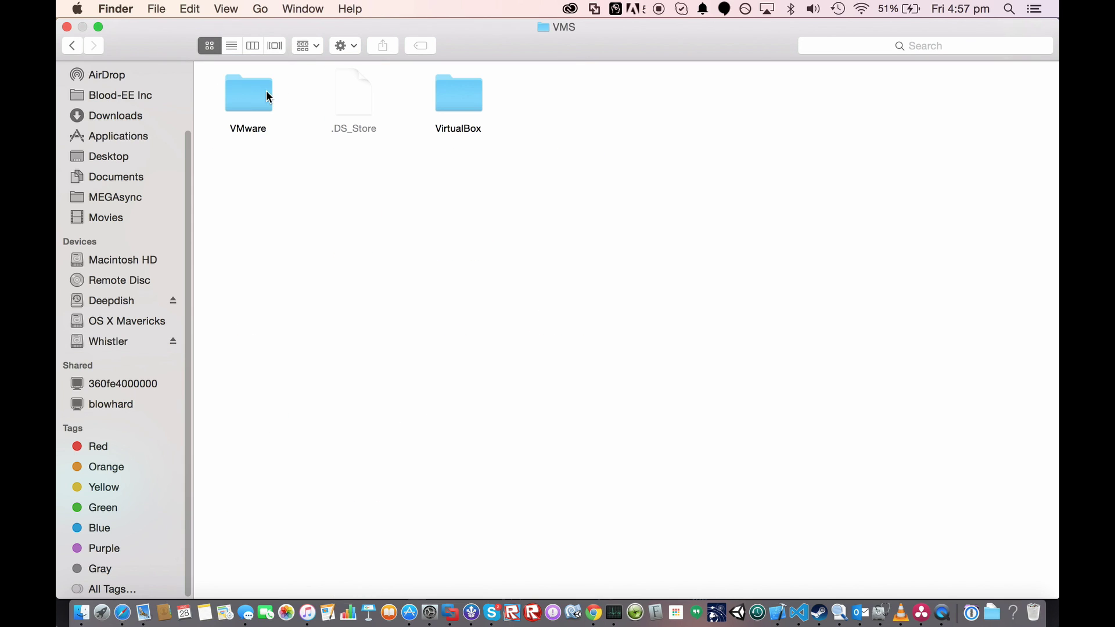
{"action": "left_click", "coordinate": [251, 94]}
{"action": "double_click", "coordinate": [251, 95]}
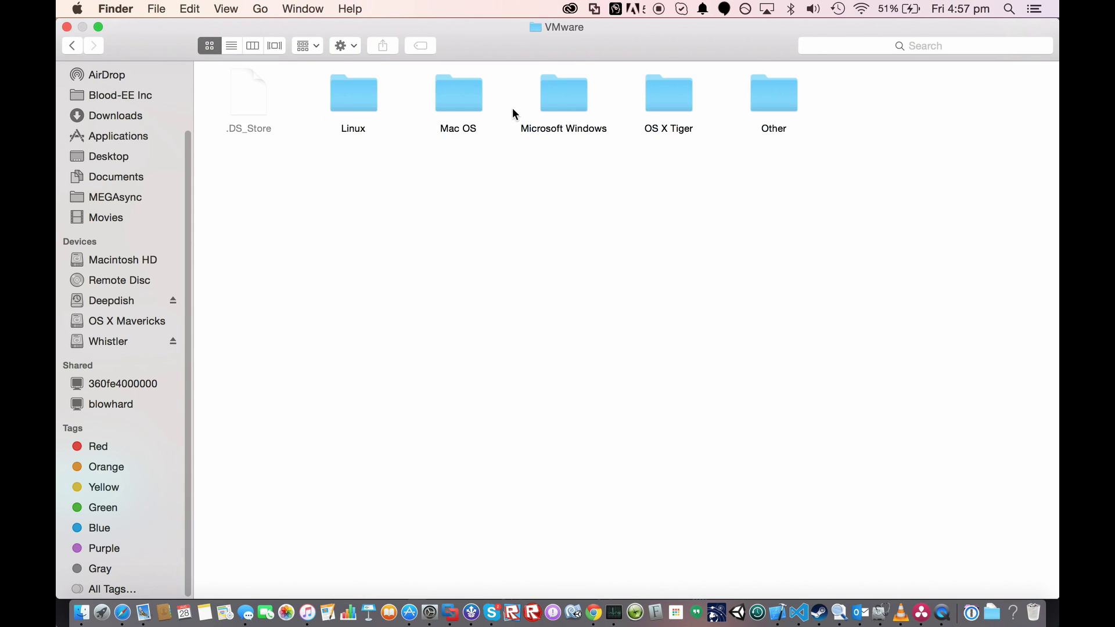
{"action": "double_click", "coordinate": [655, 96]}
{"action": "left_click", "coordinate": [237, 104]}
{"action": "right_click", "coordinate": [237, 104]}
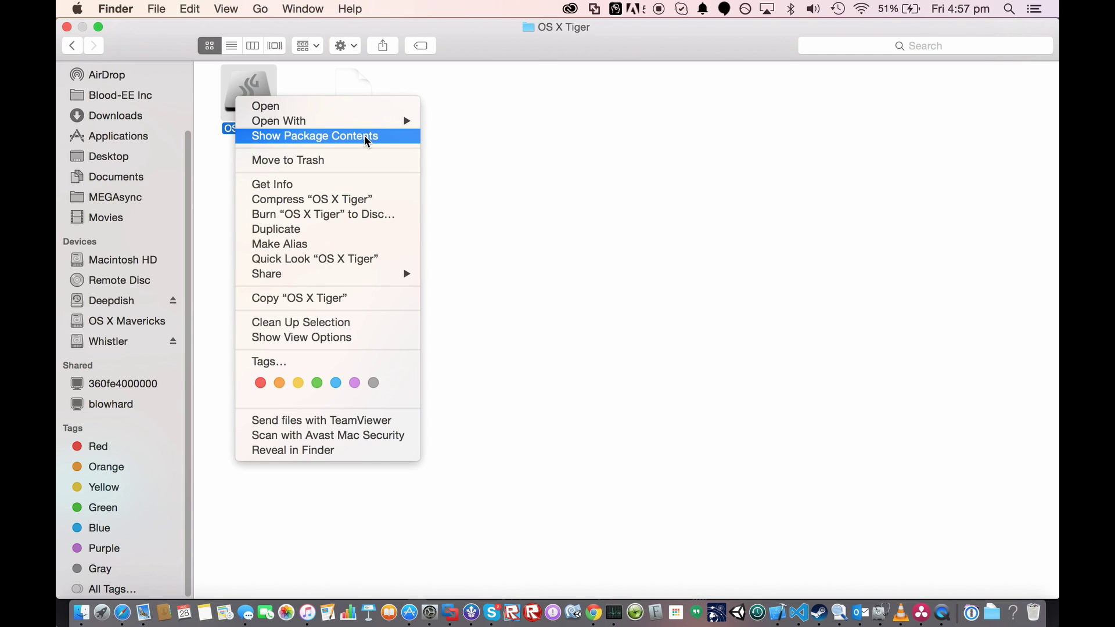
{"action": "left_click", "coordinate": [275, 137]}
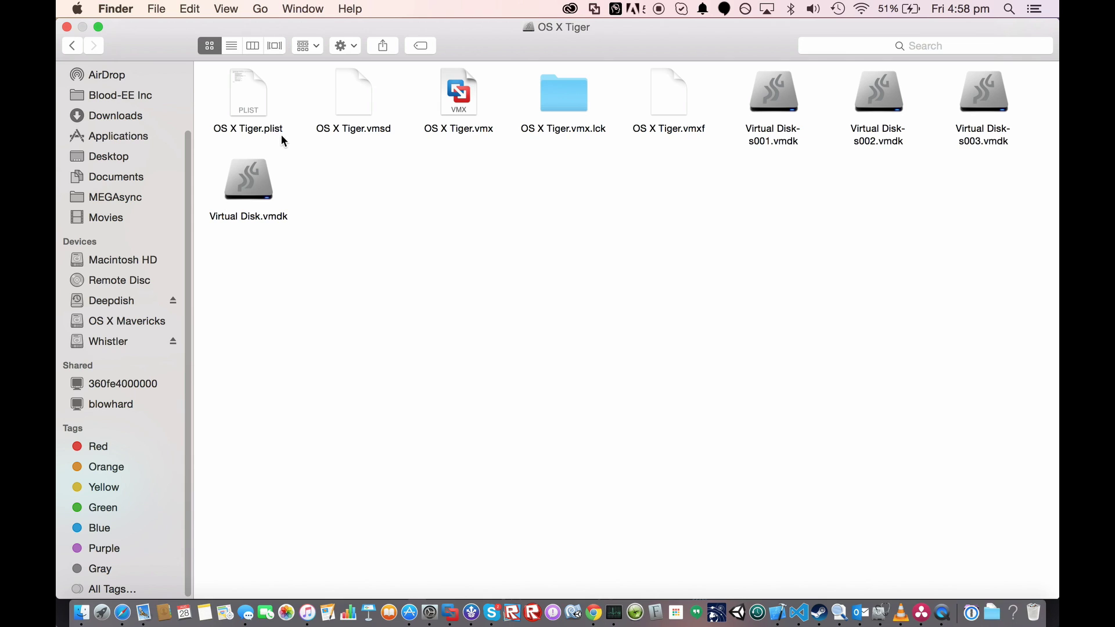
Step: Open OS X Tiger.vmx with TextEdit
{"action": "right_click", "coordinate": [472, 106]}
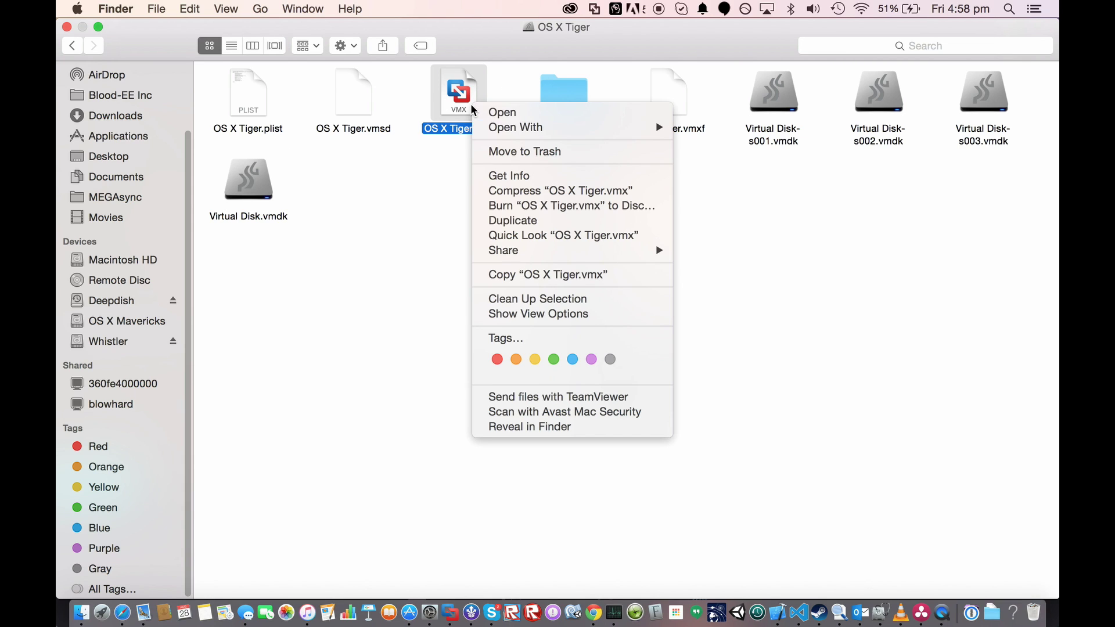
{"action": "mouse_move", "coordinate": [558, 128]}
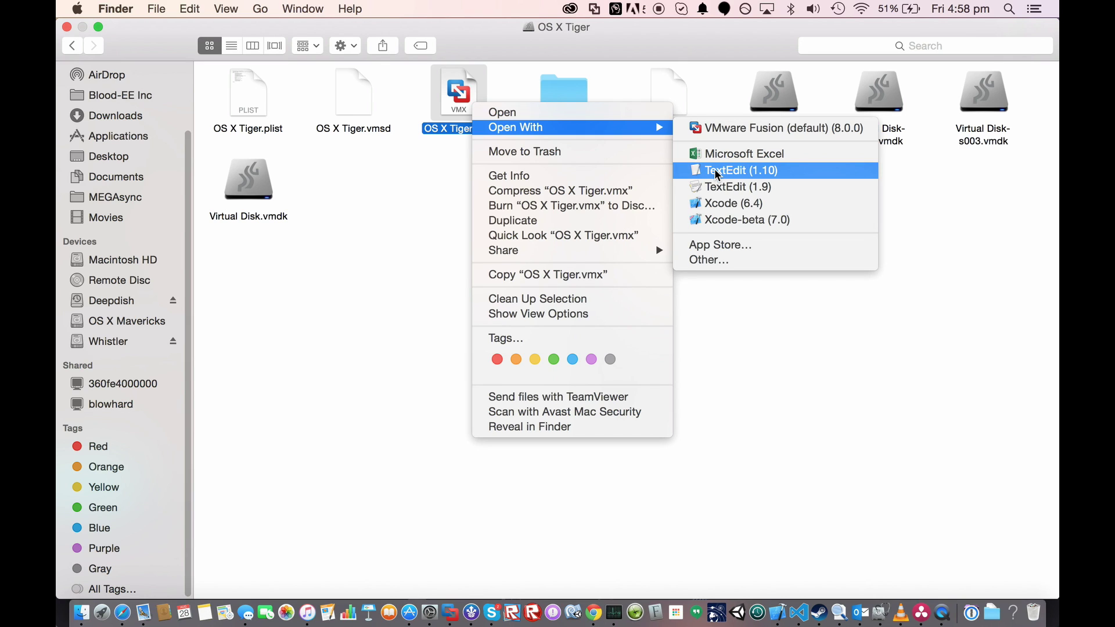
{"action": "left_click", "coordinate": [714, 168]}
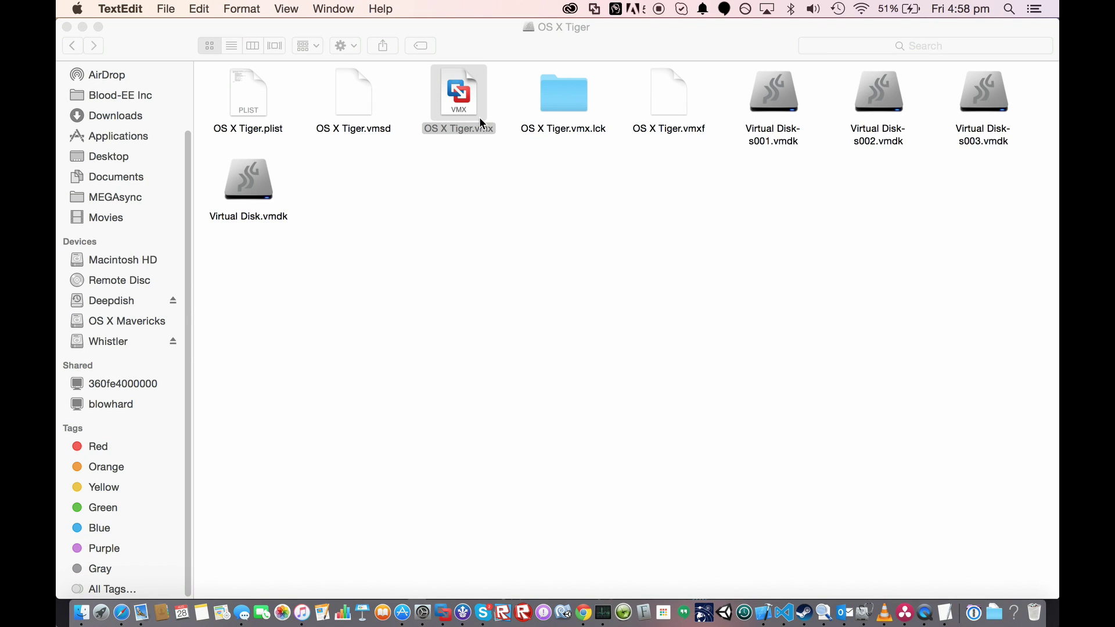
Step: Add a new last line reading paevm="true to the vmx file
{"action": "scroll", "coordinate": [274, 254], "scroll_direction": "down", "scroll_amount": 6}
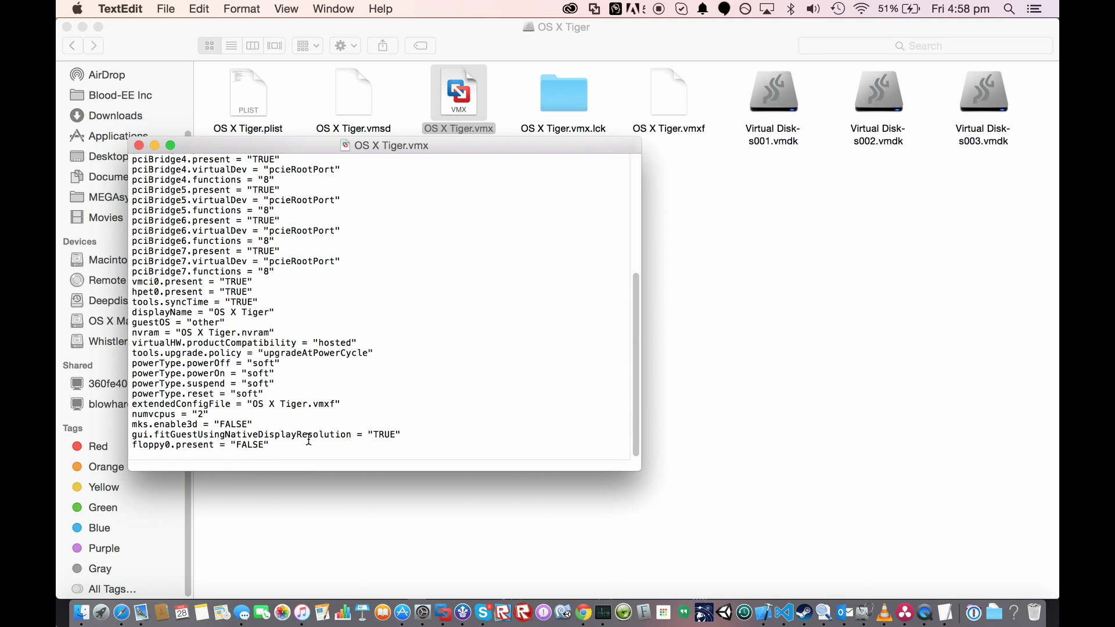
{"action": "key", "text": "Return"}
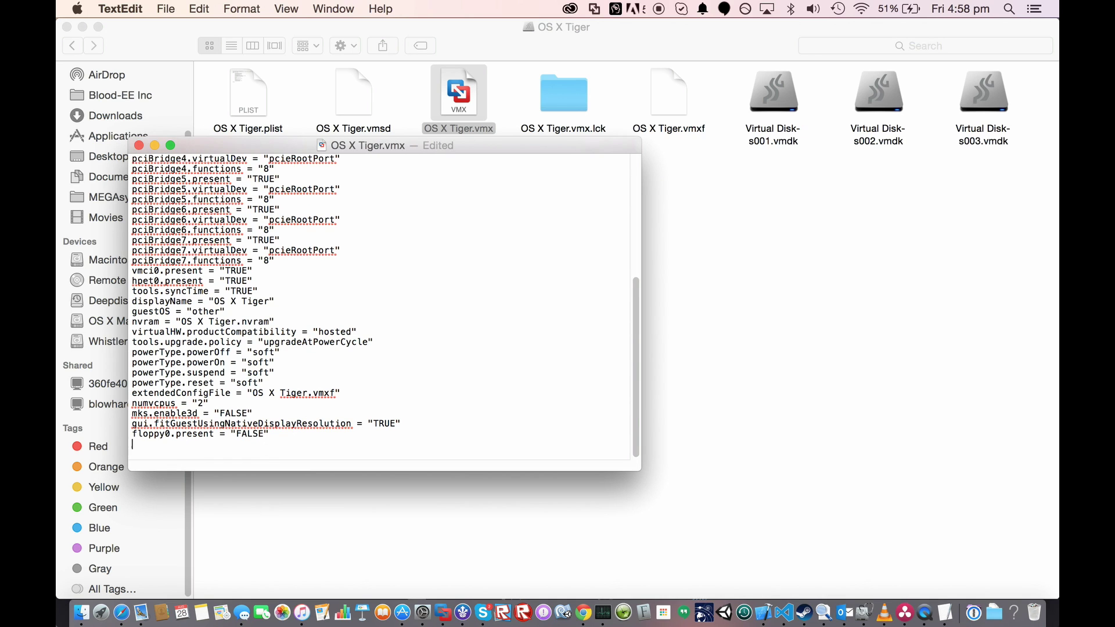
{"action": "type", "text": "paevm=\"true"}
Step: Make both quotes around true straight quotes, then save and close OS X Tiger.vmx
{"action": "left_click_drag", "start_coordinate": [402, 422], "coordinate": [397, 419]}
{"action": "key", "text": "super+c"}
{"action": "left_click", "coordinate": [201, 444]}
{"action": "key", "text": "super+v"}
{"action": "key", "text": "Left"}
{"action": "key", "text": "Left"}
{"action": "key", "text": "Left"}
{"action": "key", "text": "BackSpace"}
{"action": "key", "text": "super+v"}
{"action": "key", "text": "super+s"}
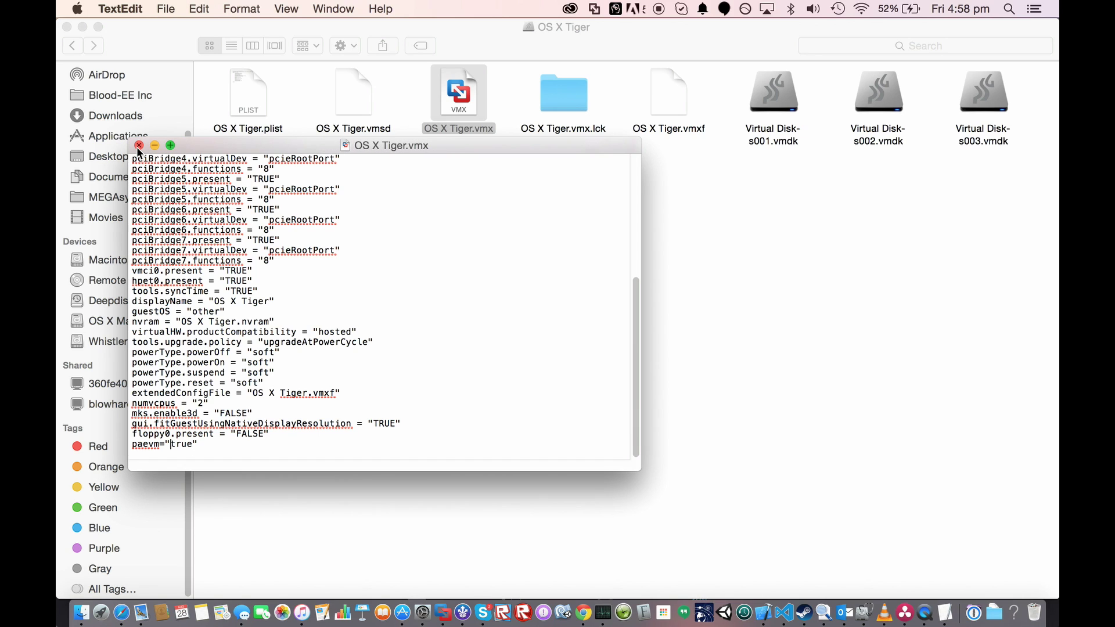
{"action": "left_click", "coordinate": [139, 146]}
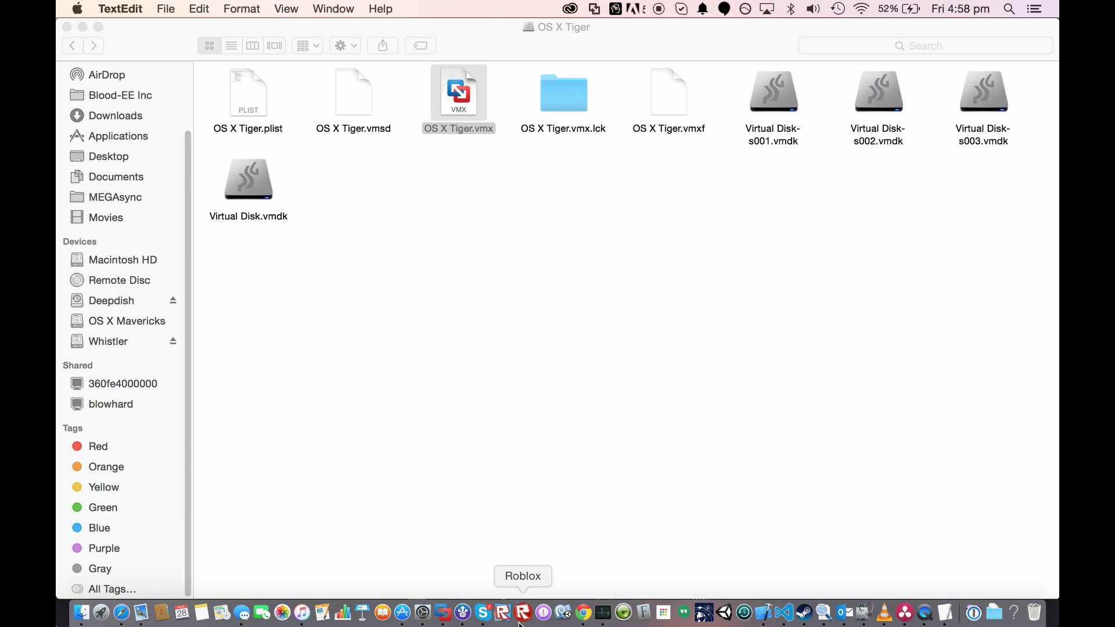
Step: Launch VMware Fusion and choose a disc image for the VM's CD/DVD drive
{"action": "left_click", "coordinate": [443, 612]}
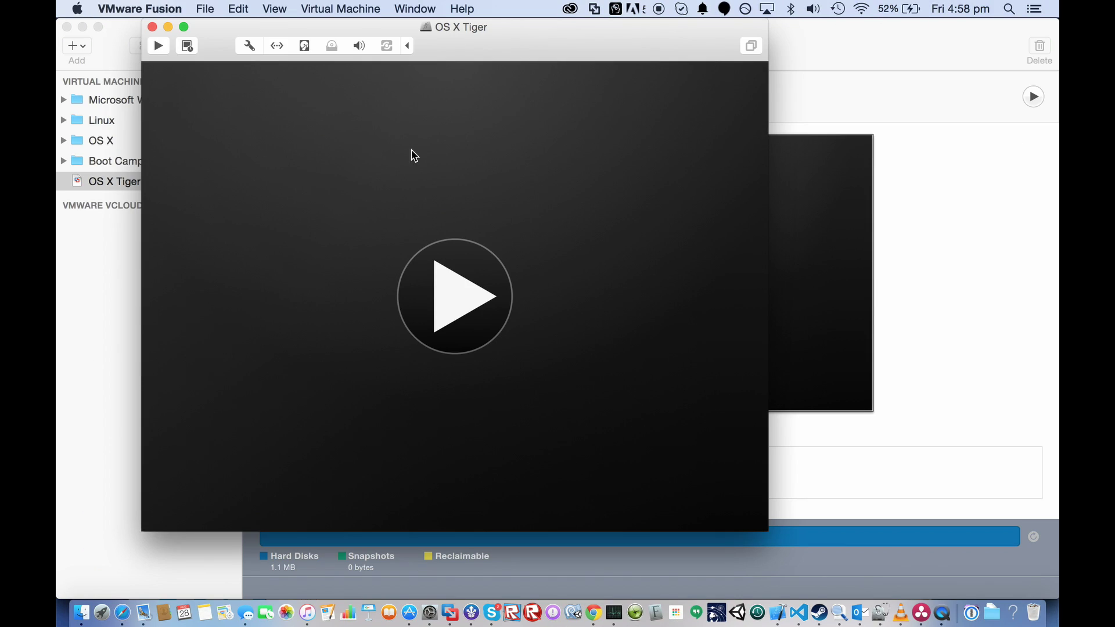
{"action": "left_click", "coordinate": [332, 46]}
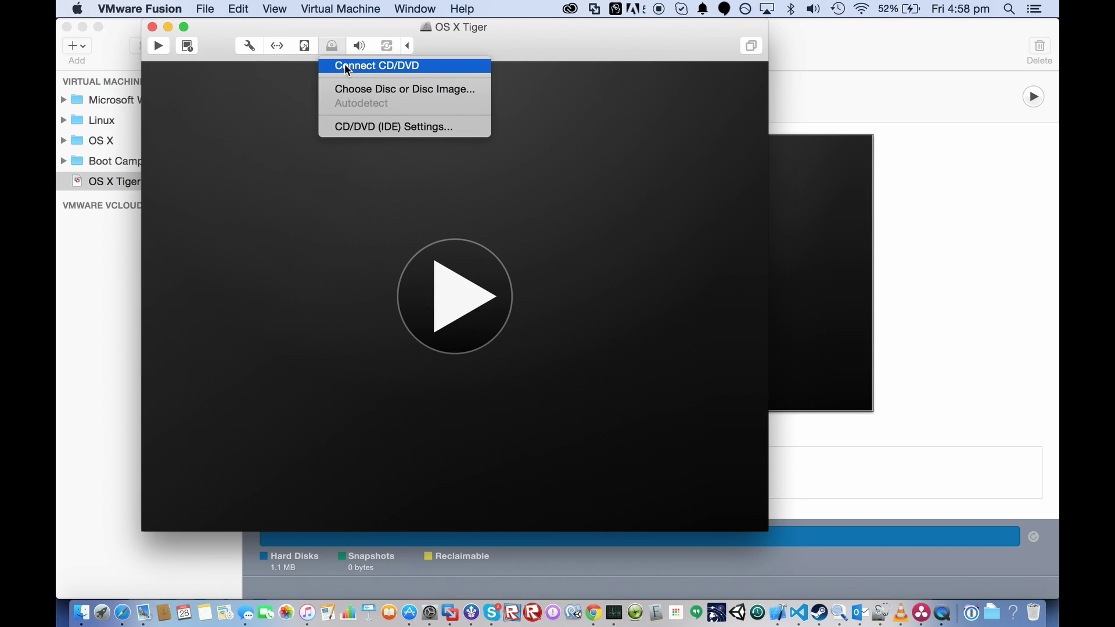
{"action": "left_click", "coordinate": [459, 154]}
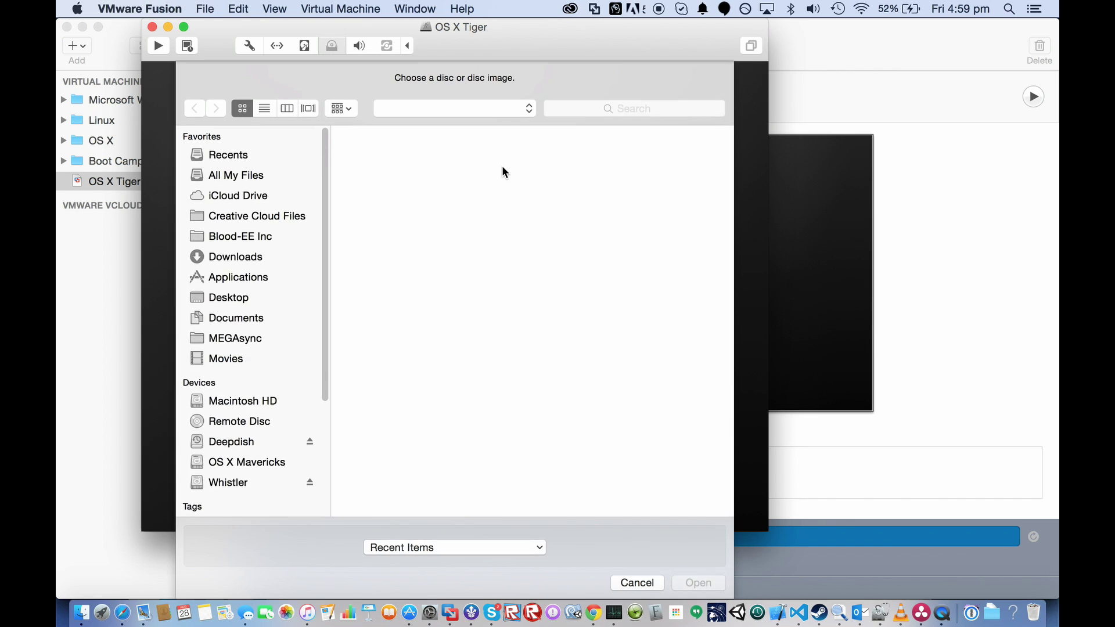
Step: Load 10.4.6.install.dvd.iso from Whistler > Safari Downloads as the install disc
{"action": "scroll", "coordinate": [246, 388], "scroll_direction": "down", "scroll_amount": 5}
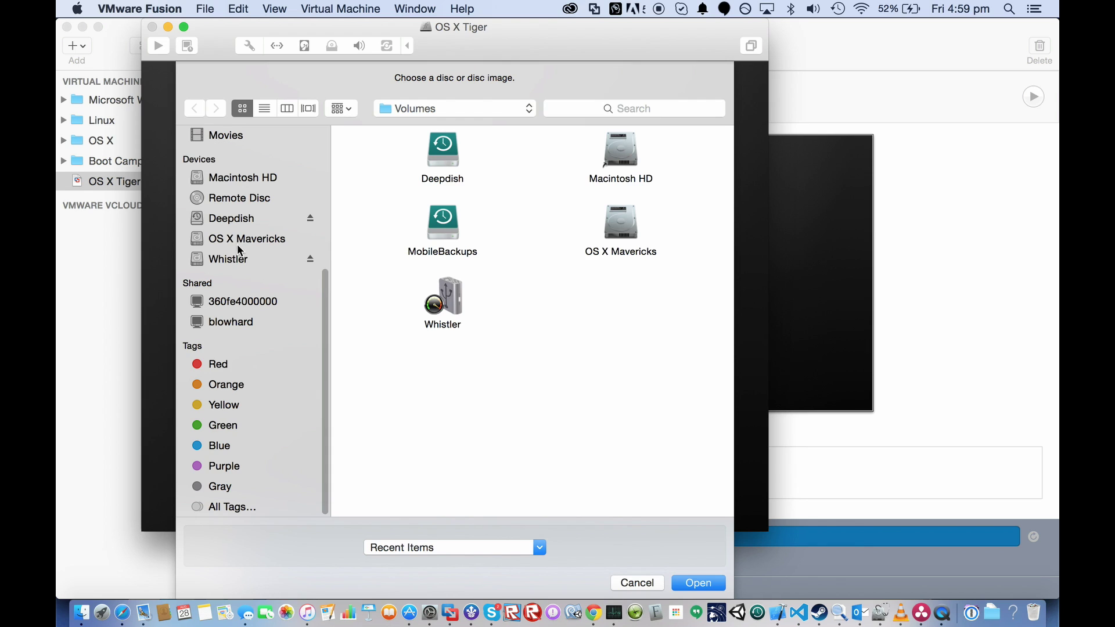
{"action": "double_click", "coordinate": [448, 281]}
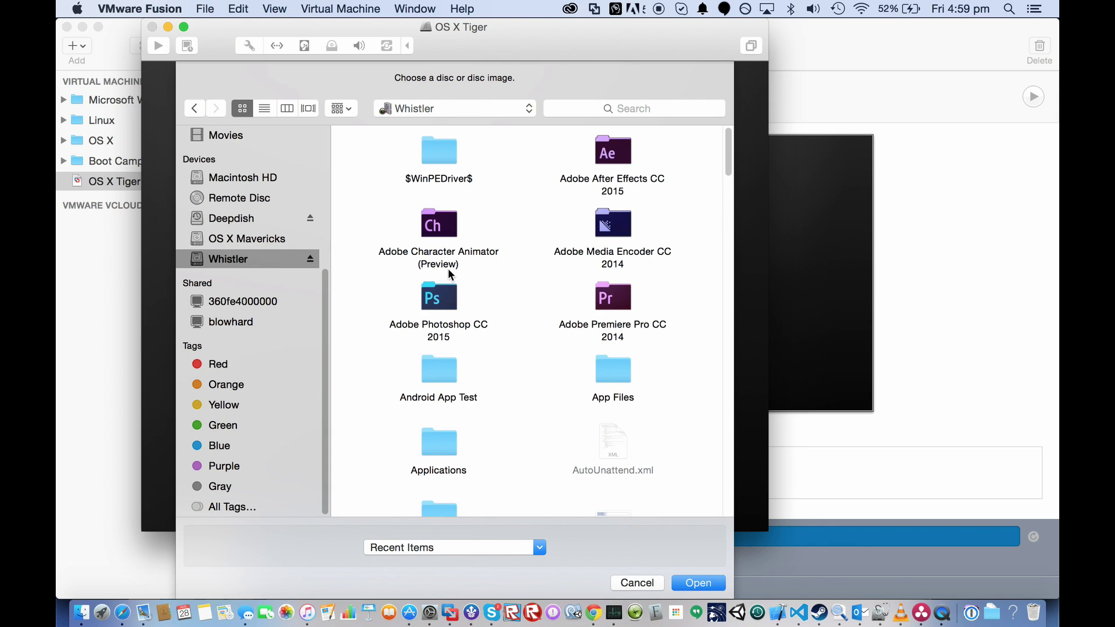
{"action": "scroll", "coordinate": [452, 274], "scroll_direction": "down", "scroll_amount": 10}
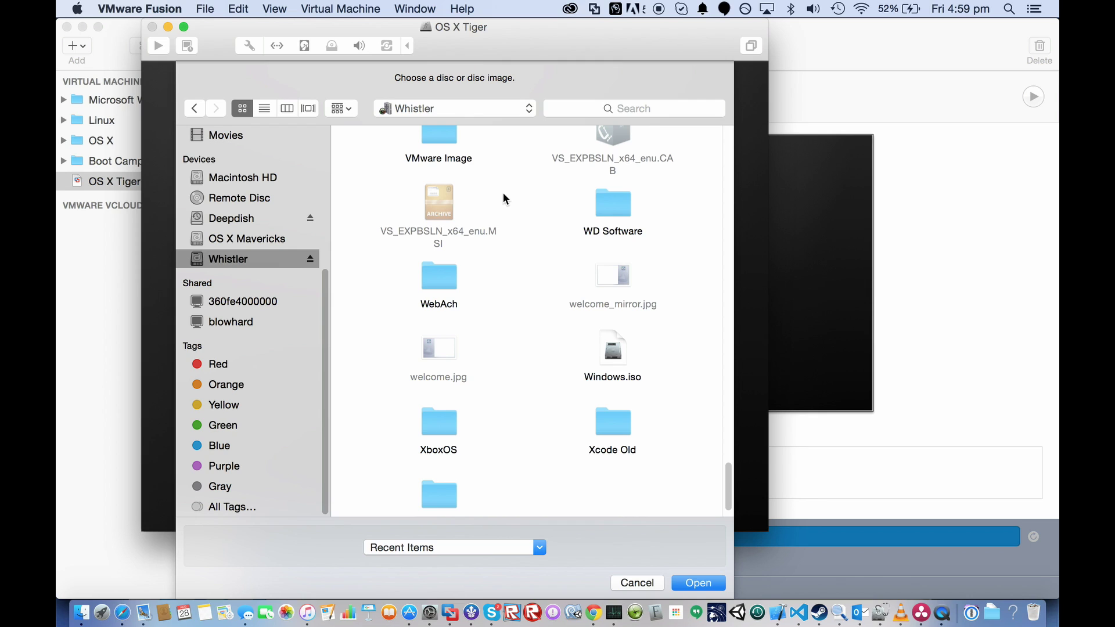
{"action": "scroll", "coordinate": [504, 193], "scroll_direction": "up", "scroll_amount": 5}
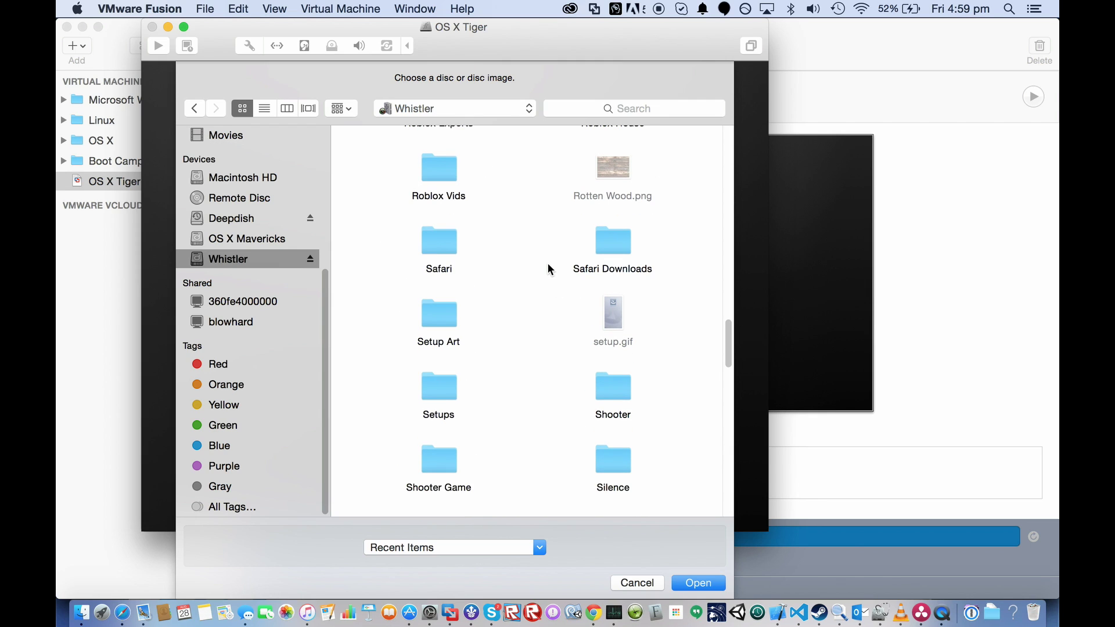
{"action": "scroll", "coordinate": [438, 244], "scroll_direction": "up", "scroll_amount": 1}
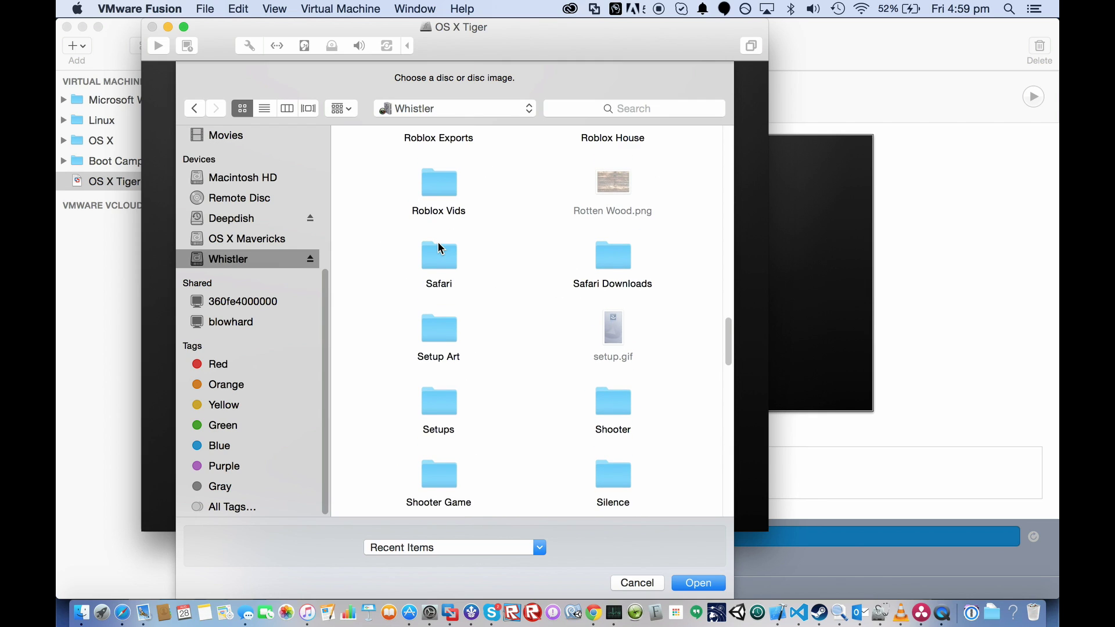
{"action": "double_click", "coordinate": [614, 261]}
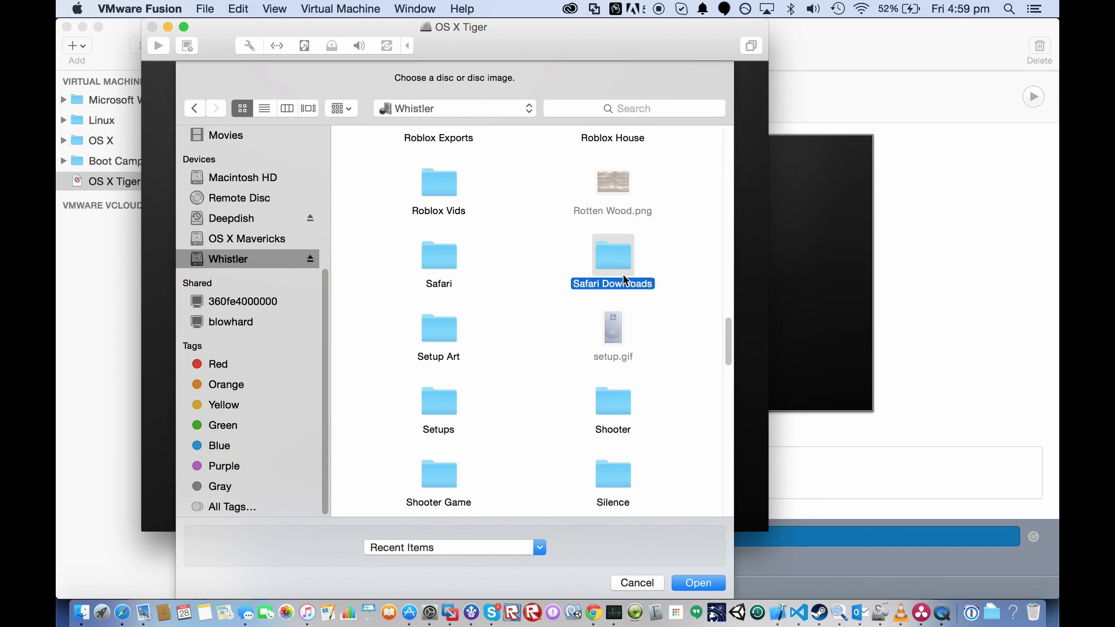
{"action": "scroll", "coordinate": [423, 214], "scroll_direction": "up", "scroll_amount": 5}
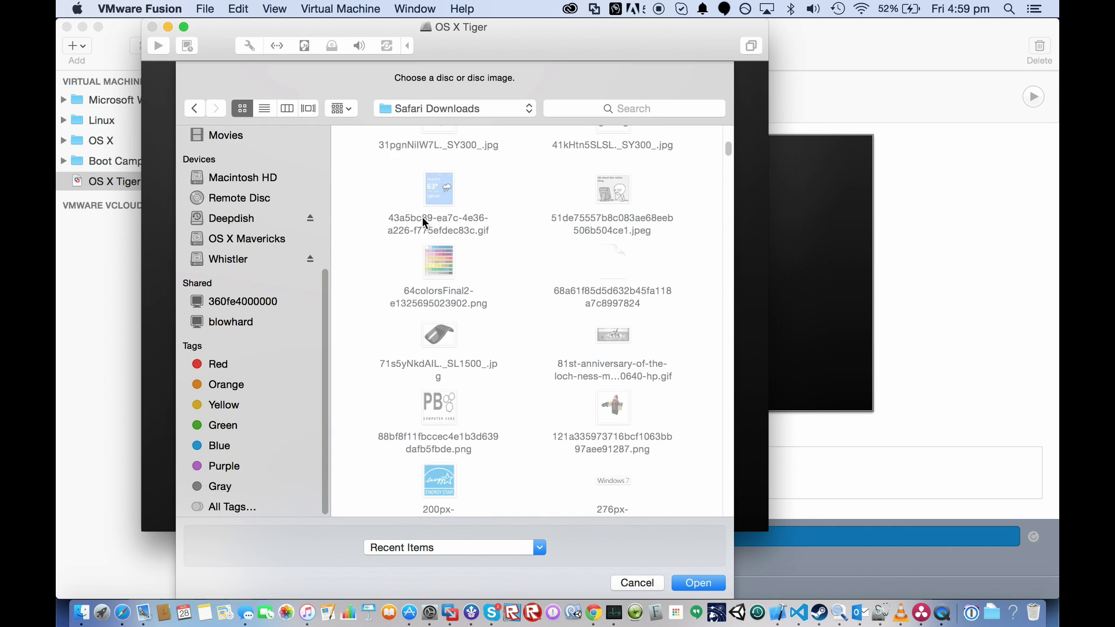
{"action": "scroll", "coordinate": [518, 257], "scroll_direction": "down", "scroll_amount": 15}
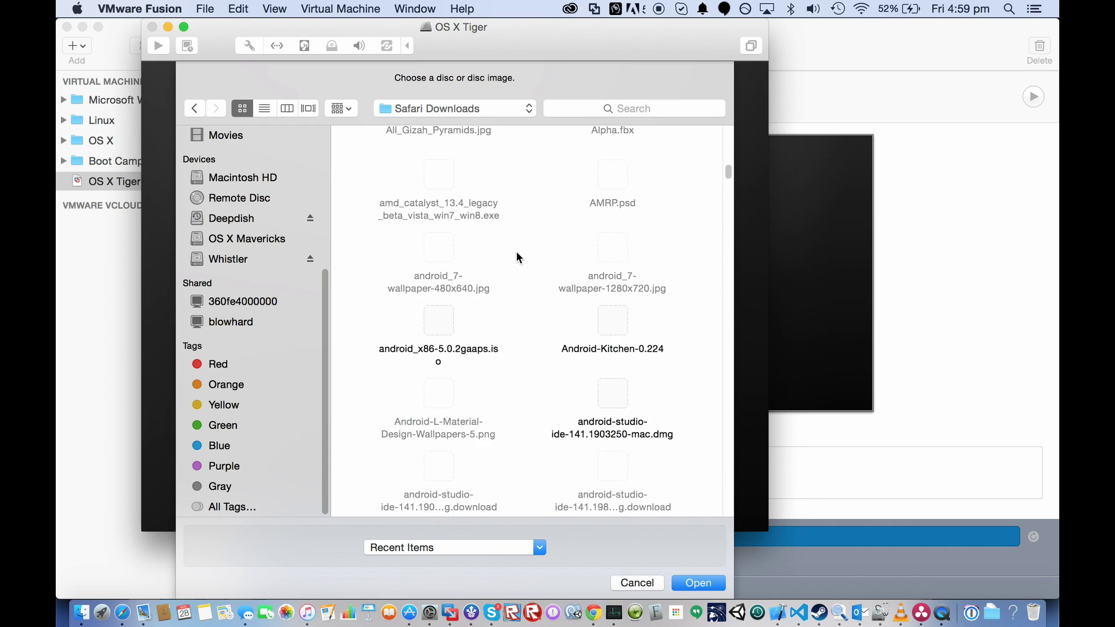
{"action": "scroll", "coordinate": [517, 256], "scroll_direction": "up", "scroll_amount": 15}
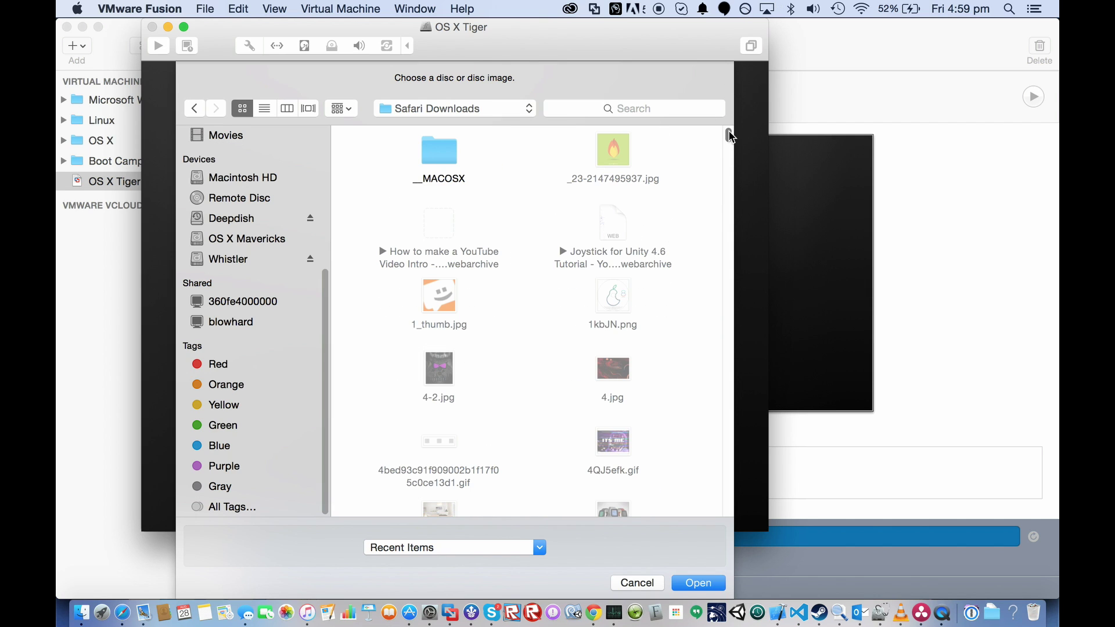
{"action": "left_click_drag", "start_coordinate": [727, 135], "coordinate": [726, 141]}
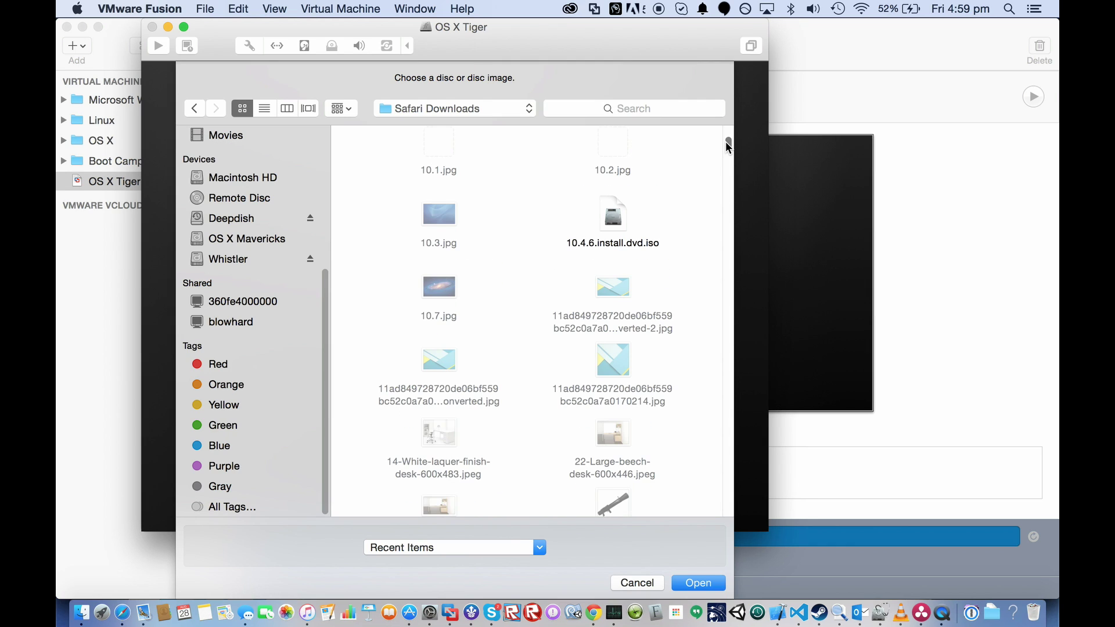
{"action": "double_click", "coordinate": [611, 220]}
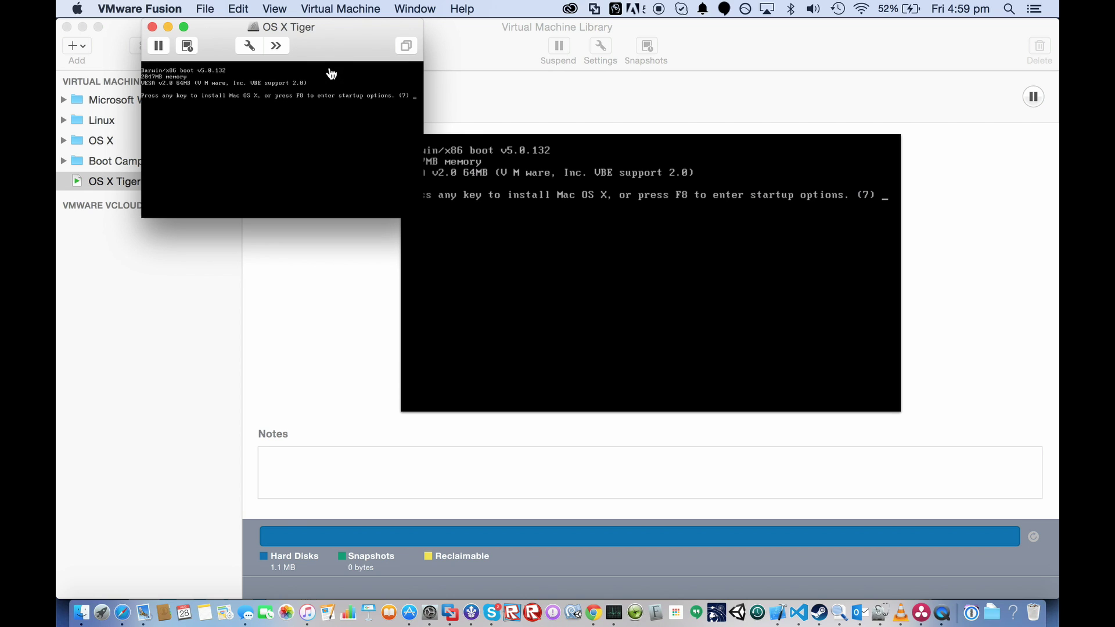
Step: Start the Mac OS X installer boot, release the mouse, and switch the VM to full screen
{"action": "left_click", "coordinate": [331, 73]}
{"action": "key", "text": "Return"}
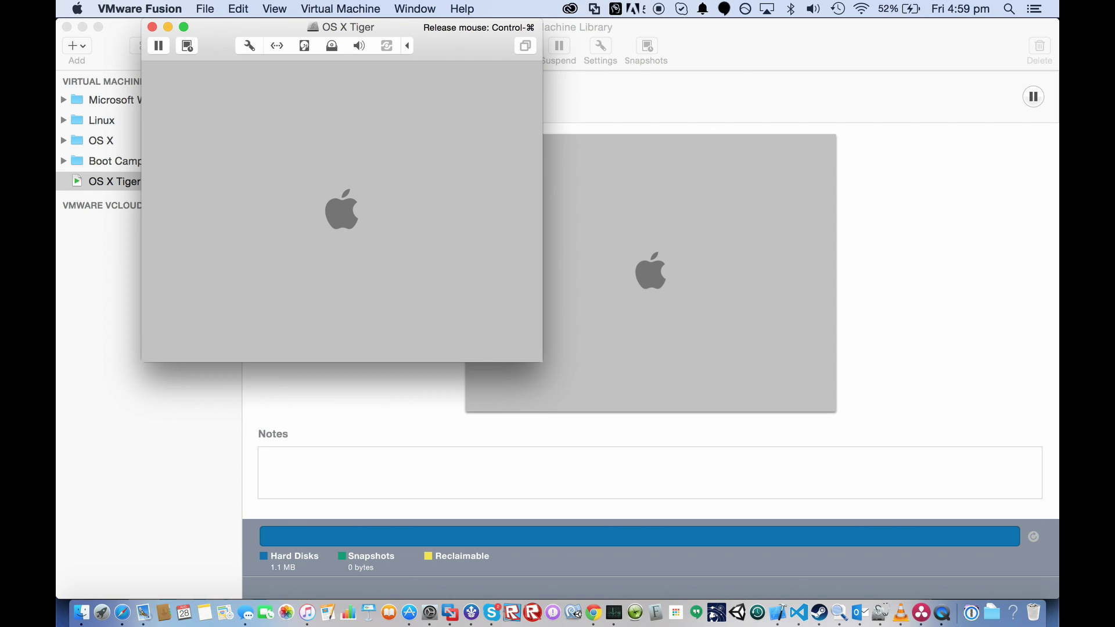
{"action": "key", "text": "ctrl+super"}
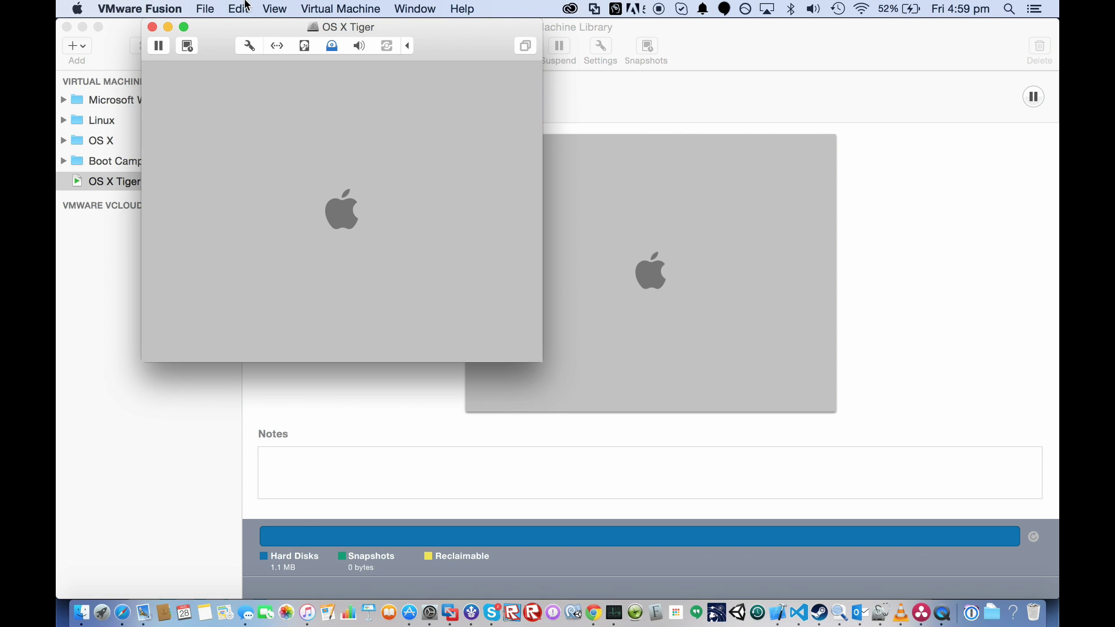
{"action": "left_click", "coordinate": [325, 8]}
{"action": "mouse_move", "coordinate": [283, 8]}
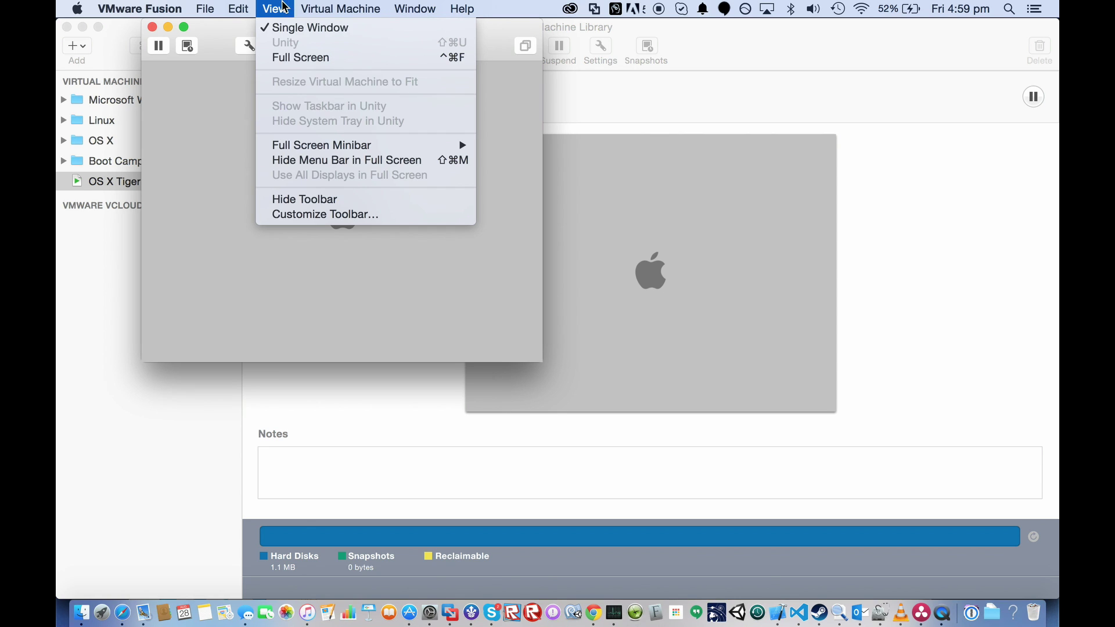
{"action": "key", "text": "ctrl+super+f"}
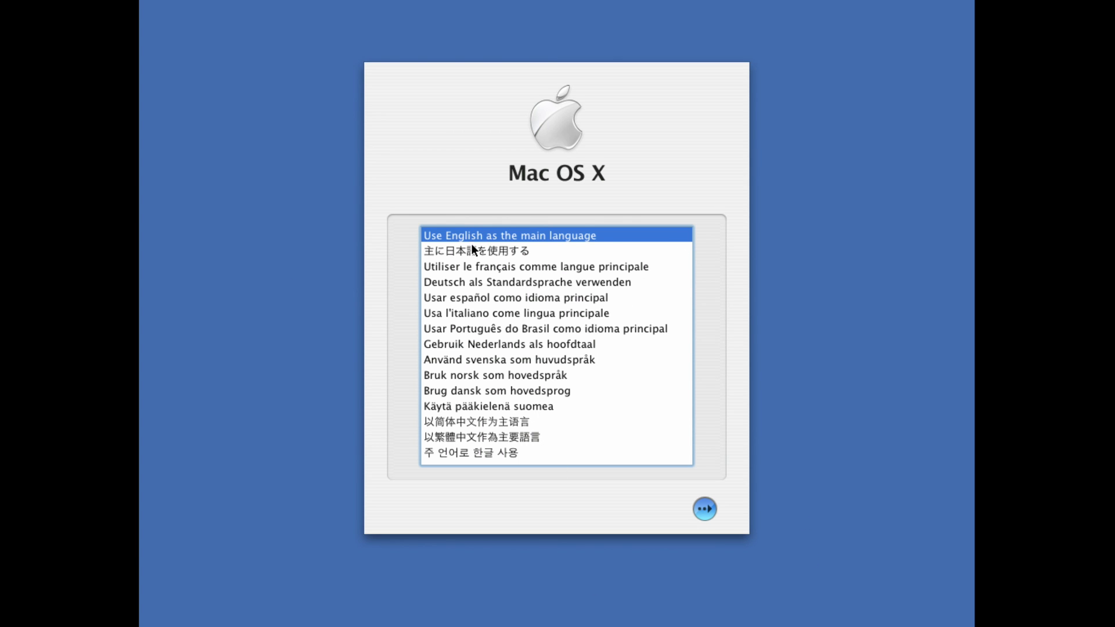
Step: Accept English as the main language and open the installer's Utilities menu
{"action": "left_click", "coordinate": [698, 509]}
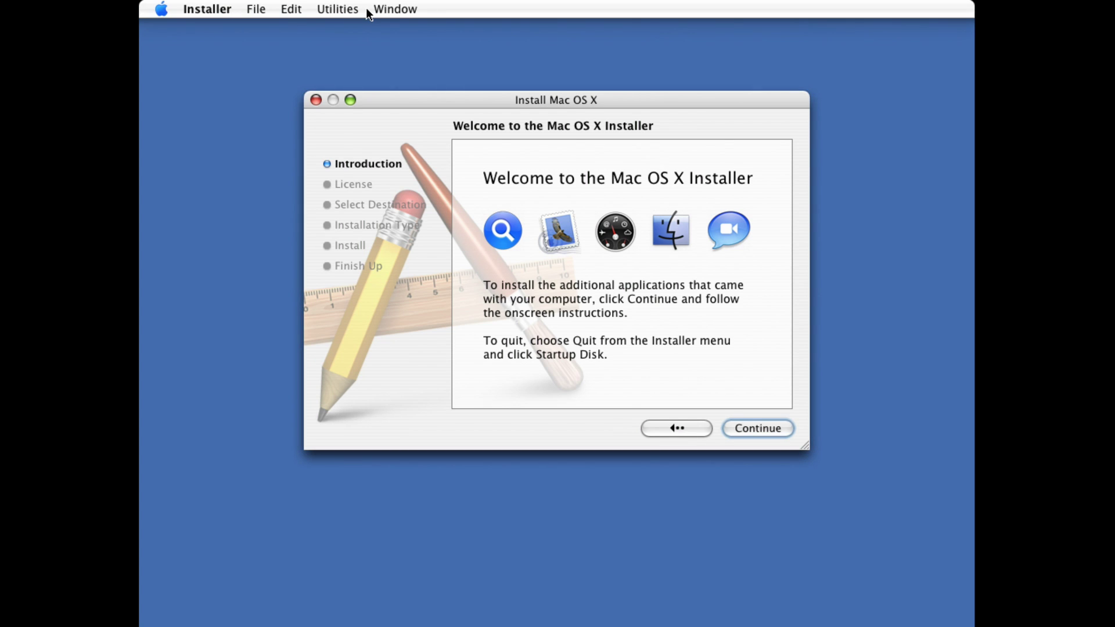
{"action": "left_click", "coordinate": [338, 9]}
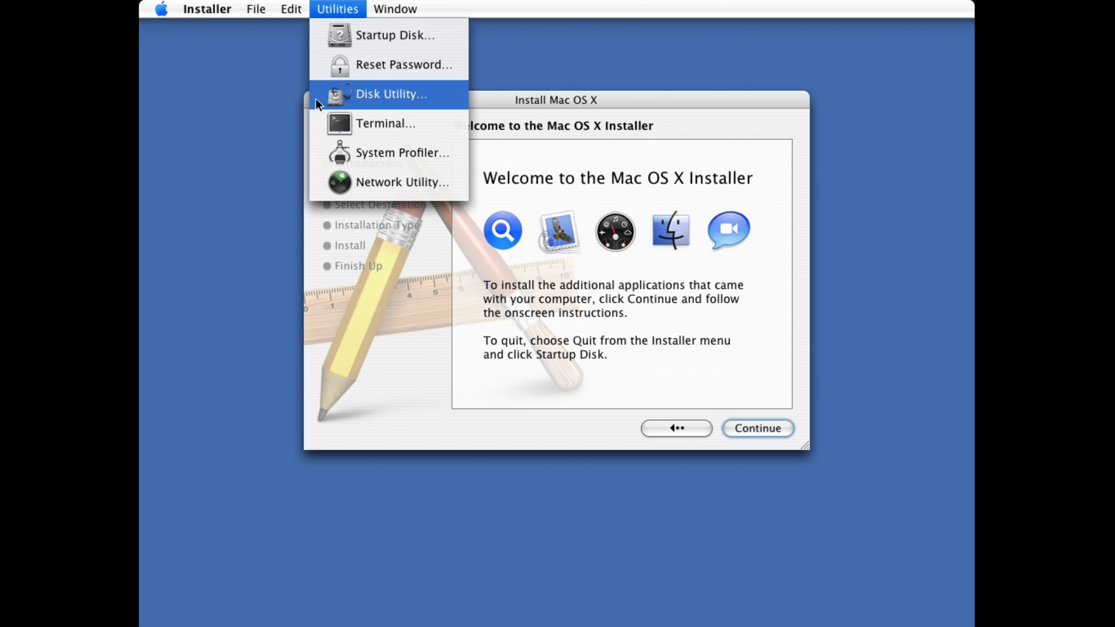
Step: Launch Disk Utility and show the Erase options for the 8.0 GB virtual drive
{"action": "left_click", "coordinate": [361, 95]}
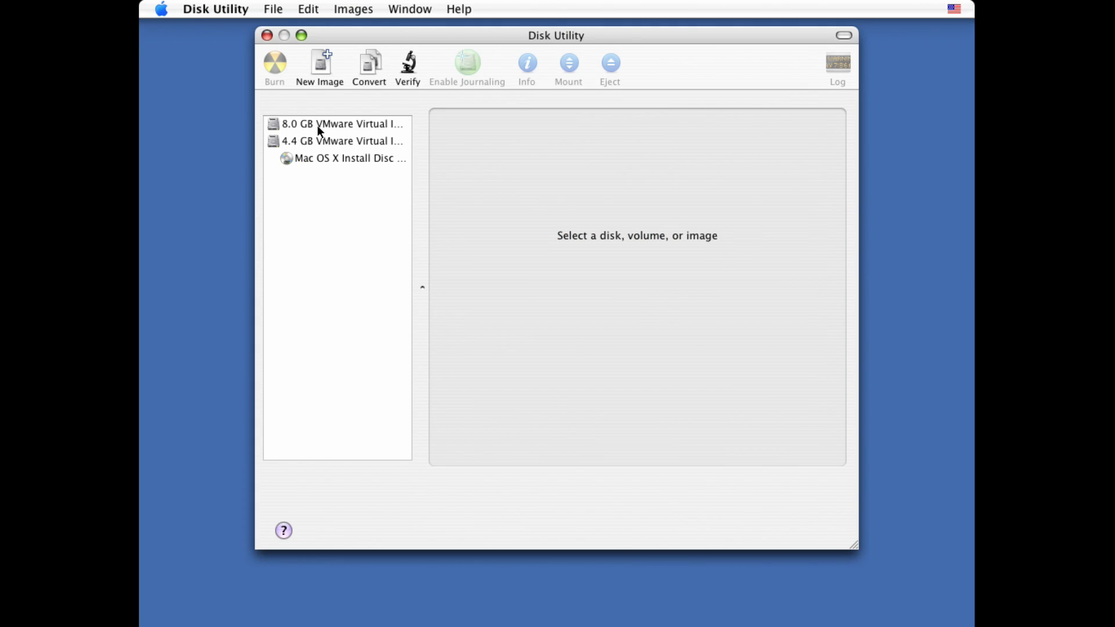
{"action": "left_click", "coordinate": [317, 126]}
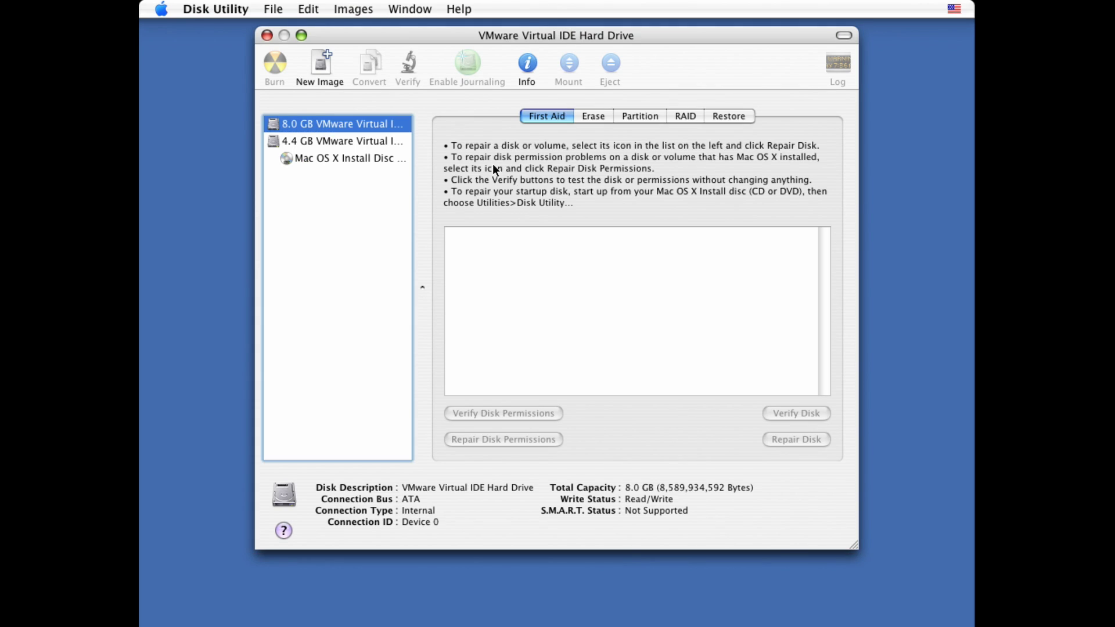
{"action": "left_click", "coordinate": [581, 116]}
Step: Erase the drive as 'Macintosh HD', confirm, and close Disk Utility
{"action": "left_click", "coordinate": [660, 299]}
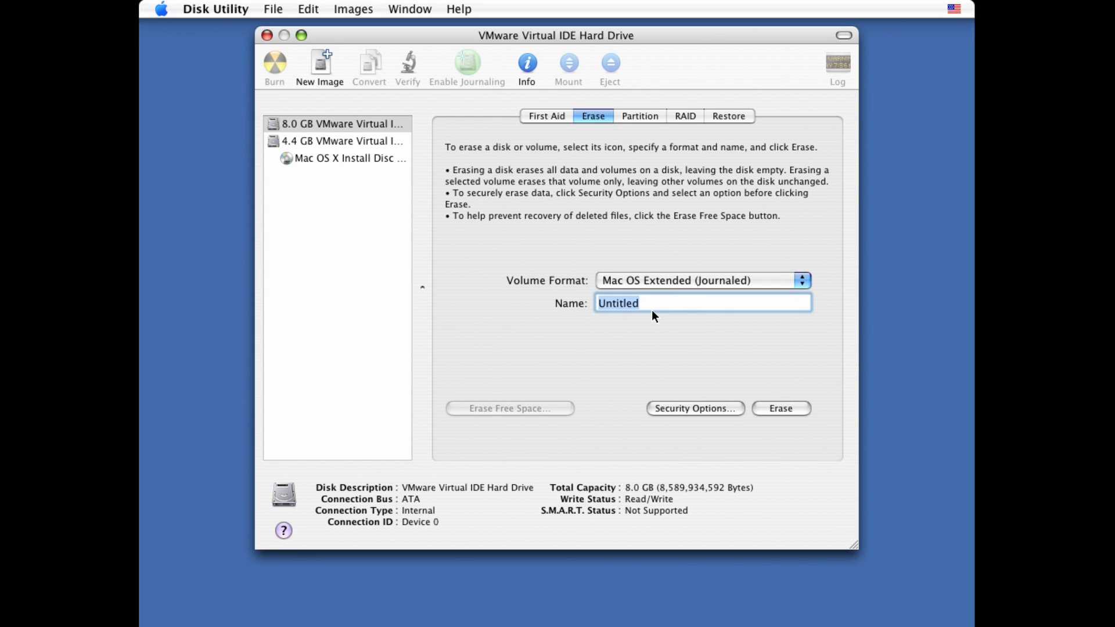
{"action": "type", "text": "Macintosh H"}
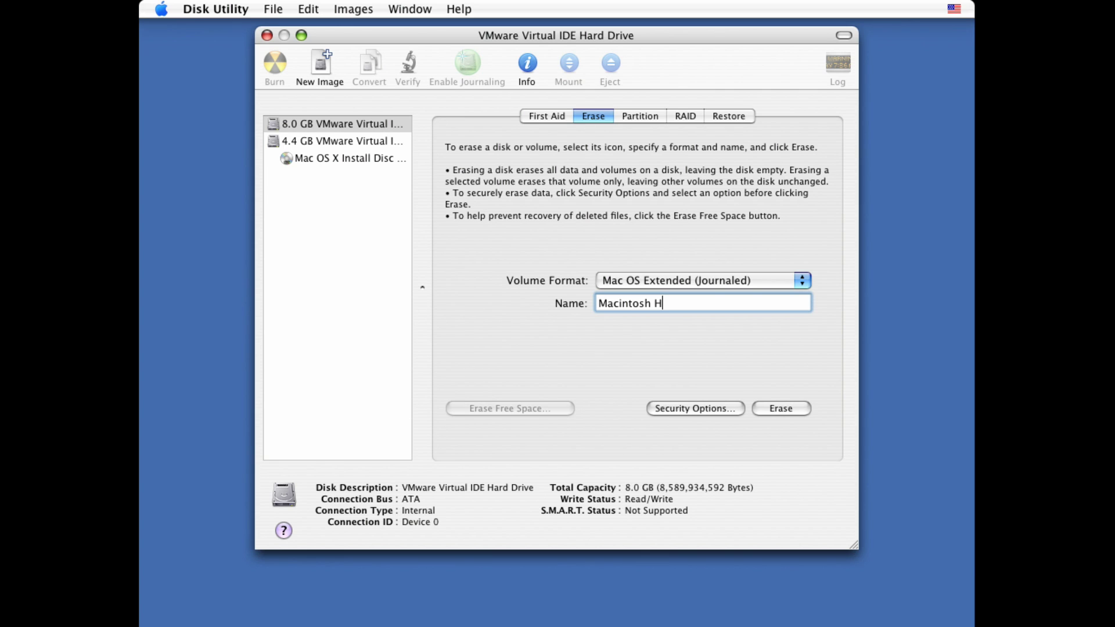
{"action": "type", "text": "D"}
{"action": "left_click", "coordinate": [781, 409]}
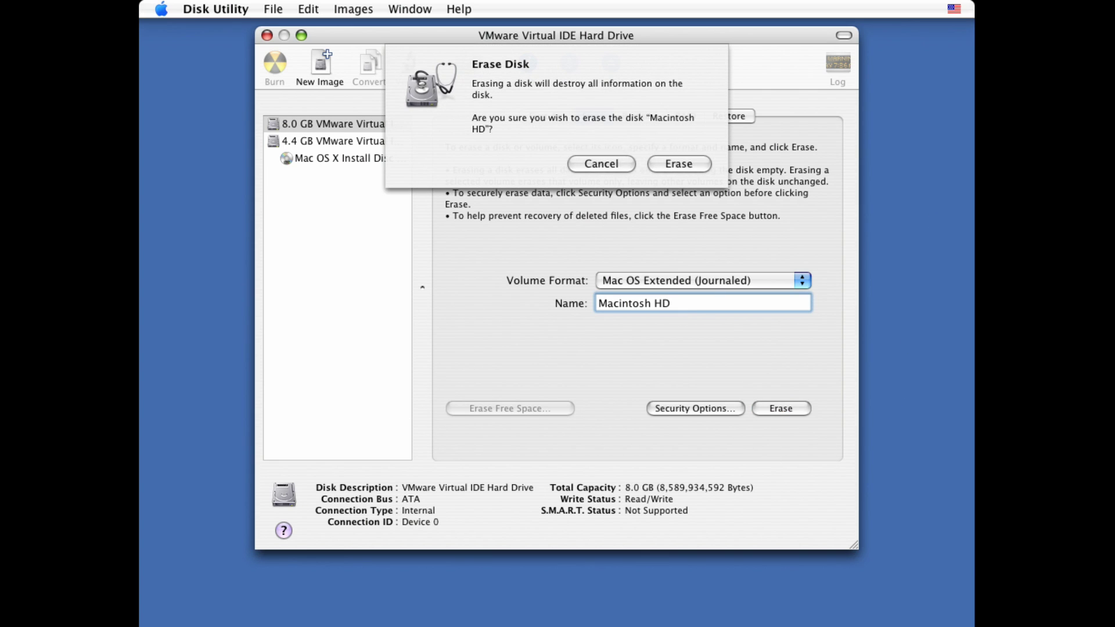
{"action": "left_click", "coordinate": [685, 165]}
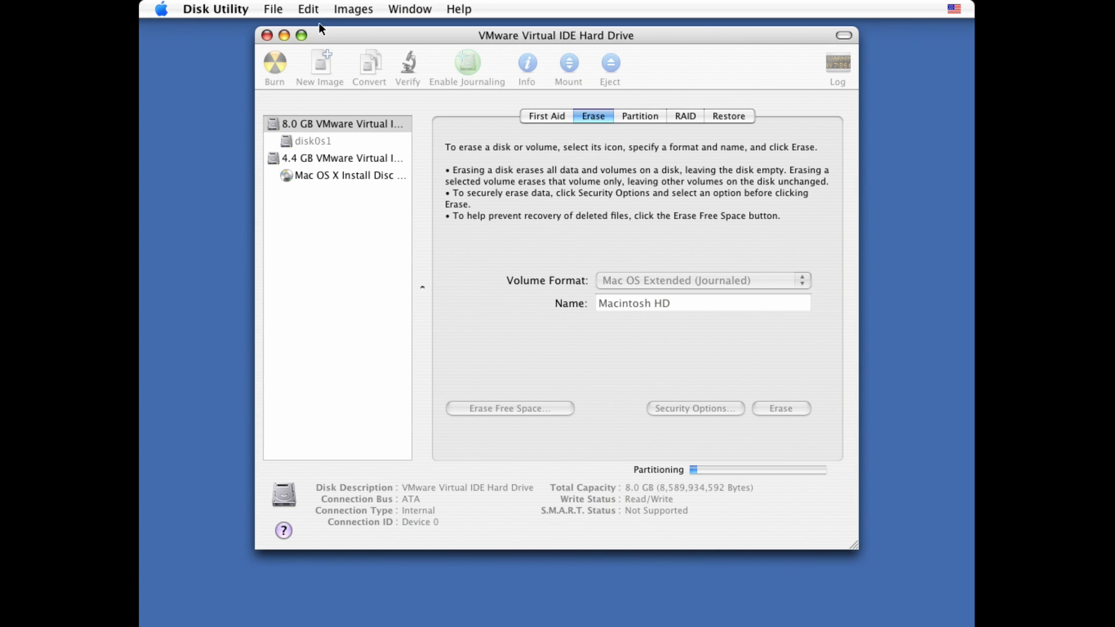
{"action": "left_click", "coordinate": [268, 36]}
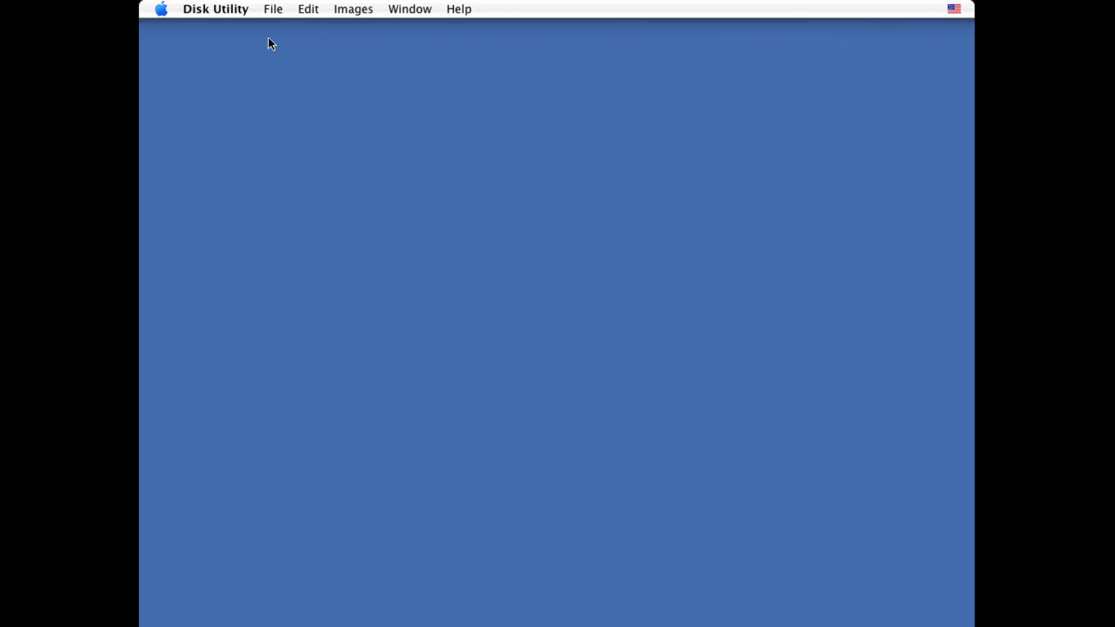
Step: Agree to the licence and choose Macintosh HD as the install destination
{"action": "left_click", "coordinate": [755, 427]}
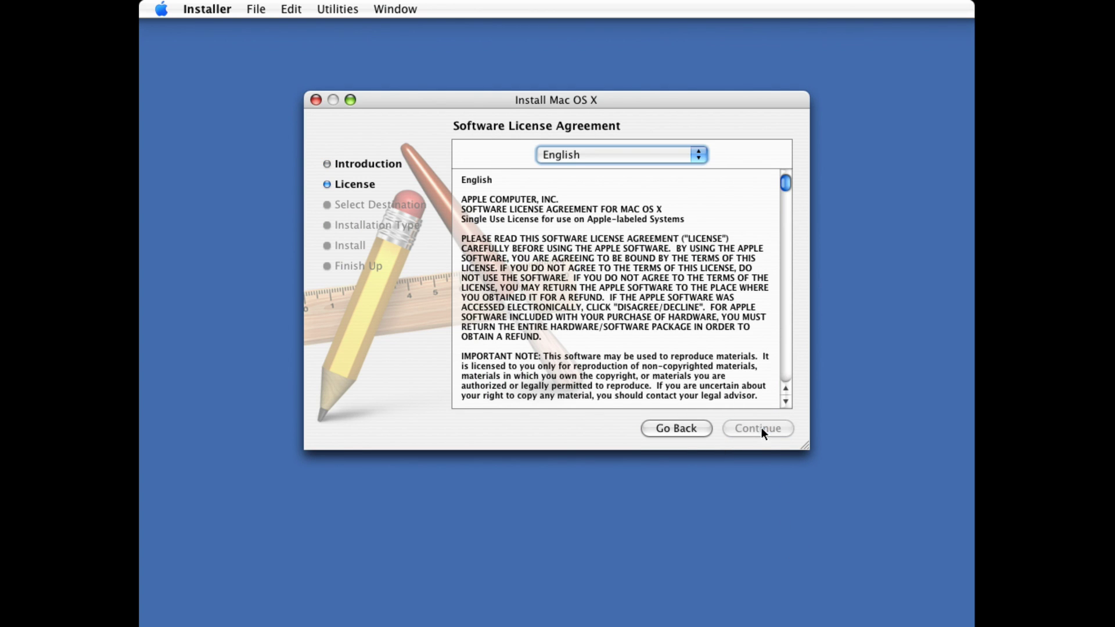
{"action": "left_click", "coordinate": [762, 430]}
{"action": "left_click", "coordinate": [697, 219]}
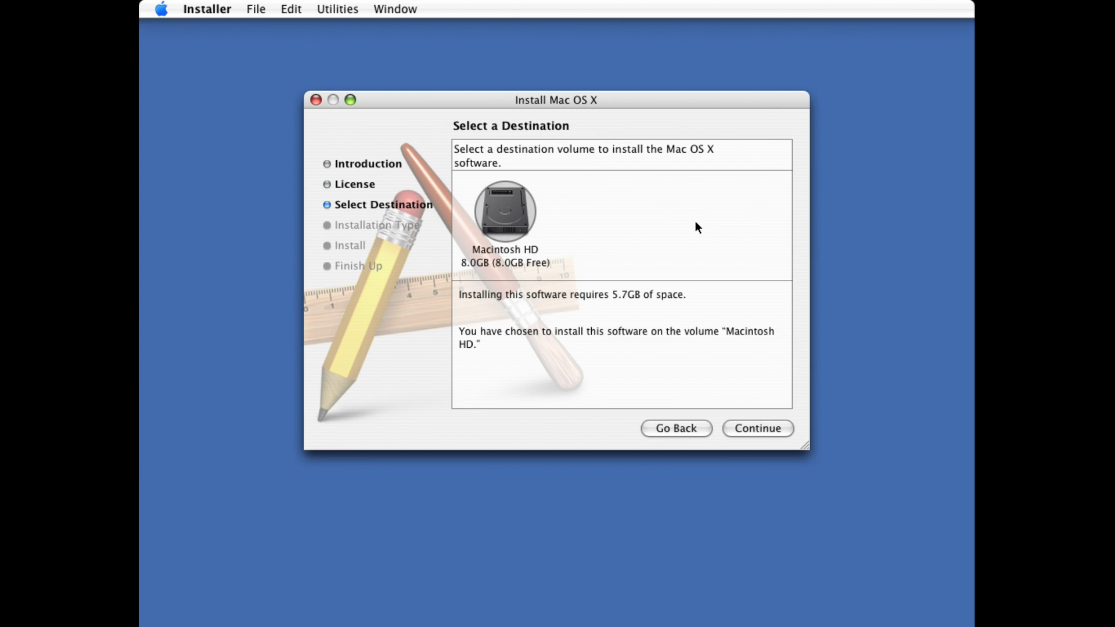
{"action": "left_click", "coordinate": [519, 247]}
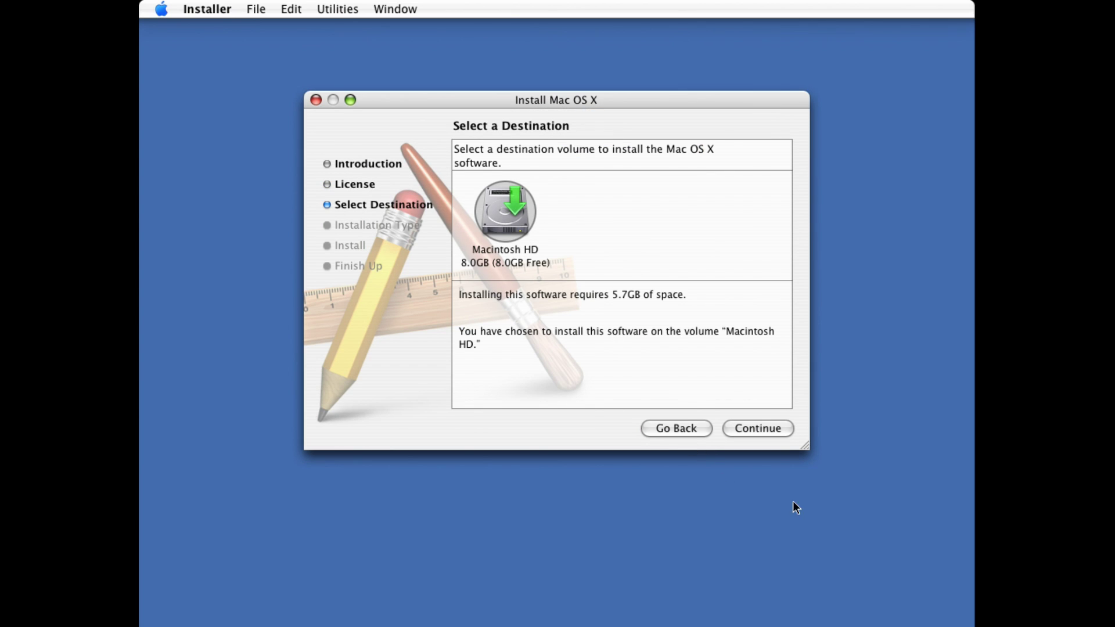
{"action": "left_click", "coordinate": [769, 430]}
Step: Customize packages to add 10.4.6.Combo.Update and INTEL.SSE3 patches, then start the install
{"action": "left_click", "coordinate": [493, 430]}
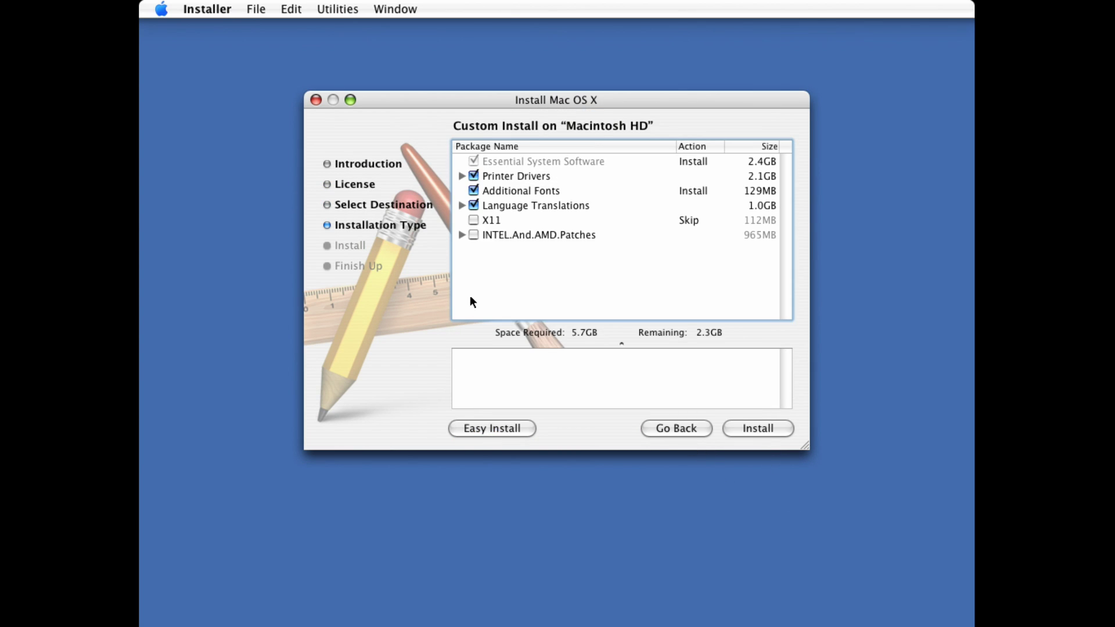
{"action": "left_click", "coordinate": [462, 234]}
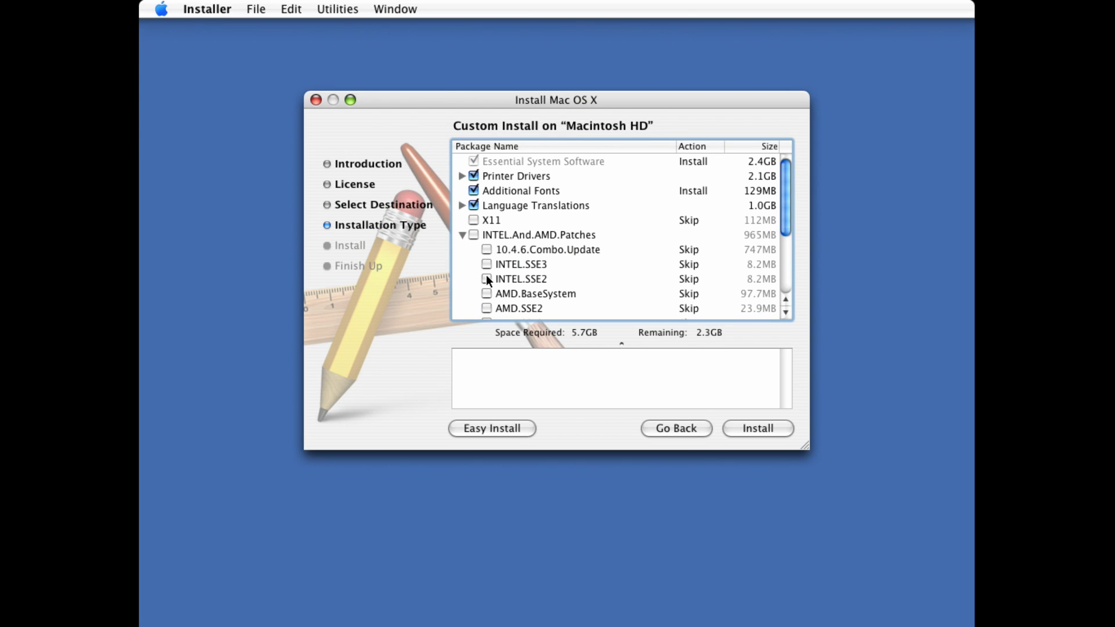
{"action": "left_click", "coordinate": [486, 249]}
{"action": "left_click", "coordinate": [490, 270]}
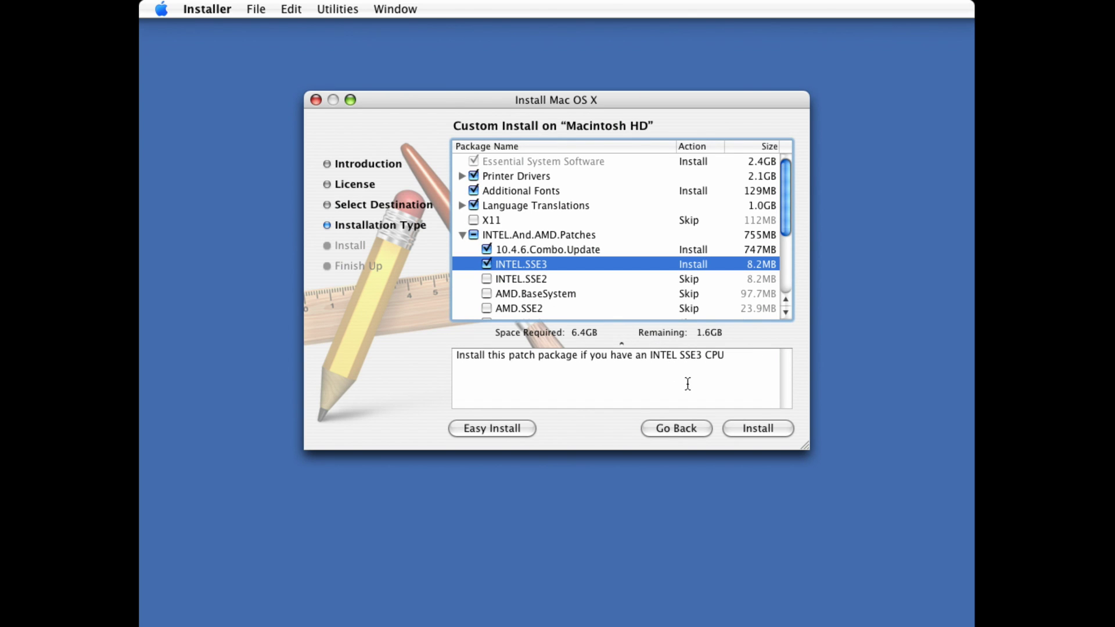
{"action": "scroll", "coordinate": [646, 234], "scroll_direction": "down", "scroll_amount": 4}
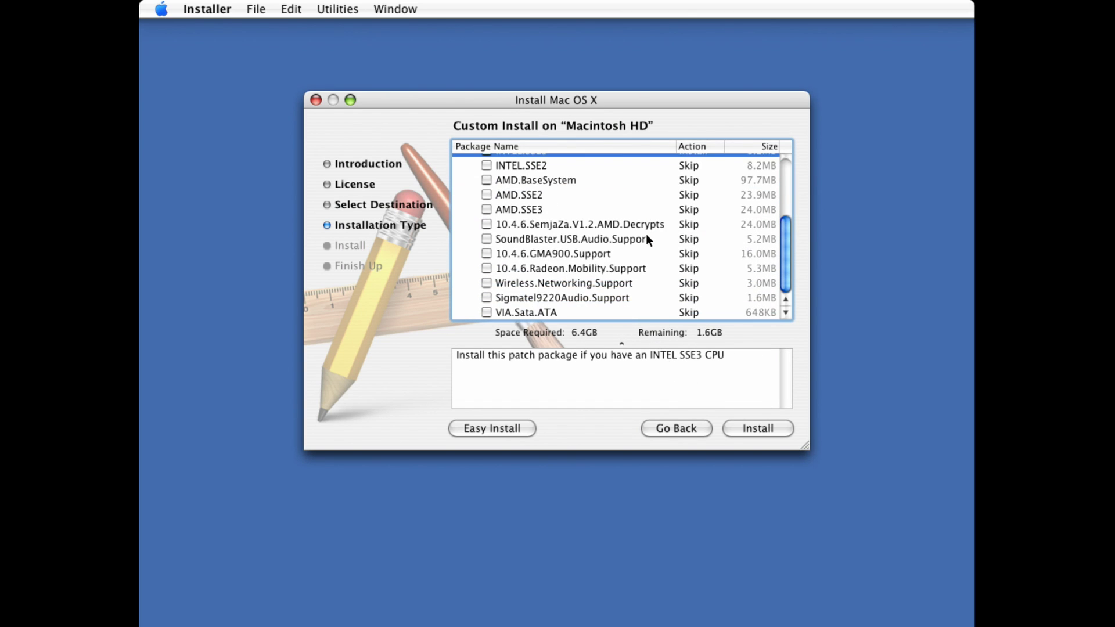
{"action": "left_click", "coordinate": [755, 431]}
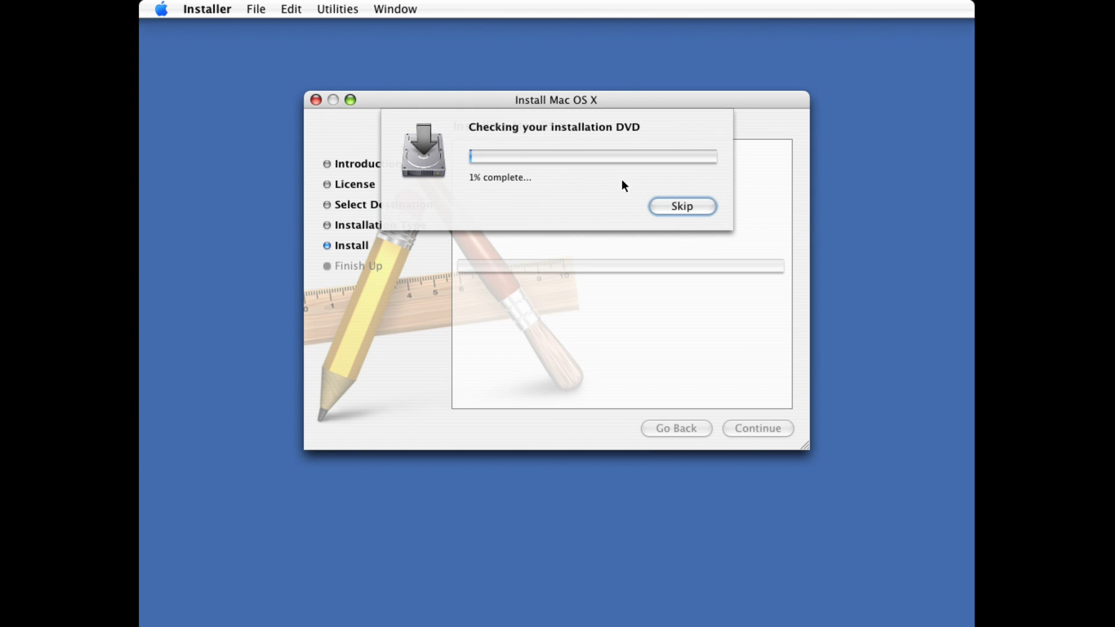
Step: Skip the installation DVD check so the Essentials files start installing
{"action": "left_click", "coordinate": [664, 204]}
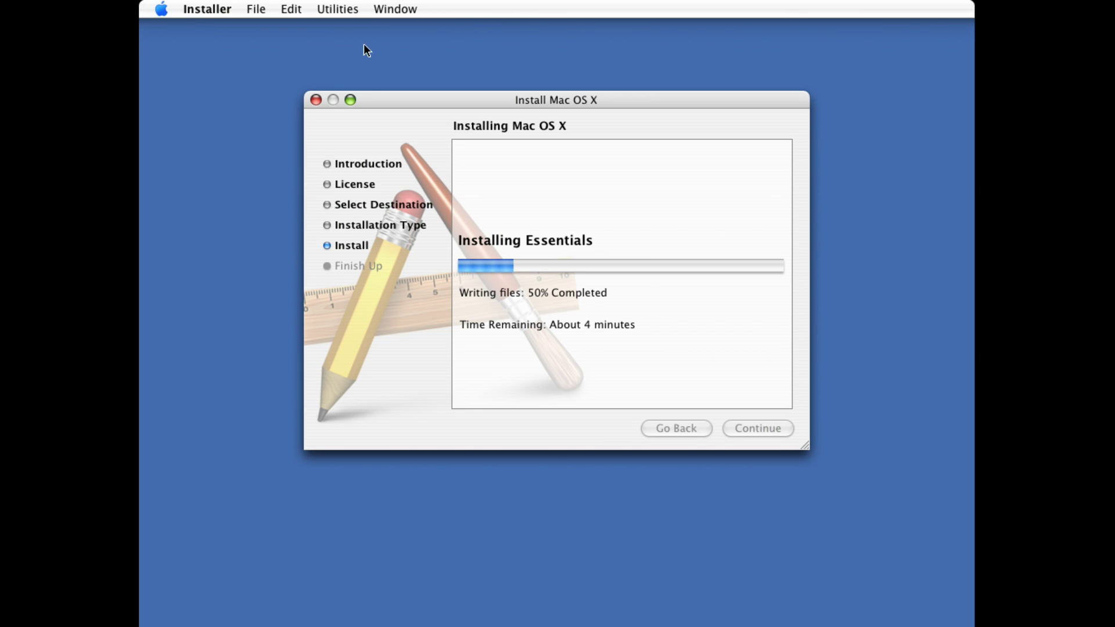
Step: Open Window > Installer Log and set its detail popup to Show Everything
{"action": "left_click", "coordinate": [400, 8]}
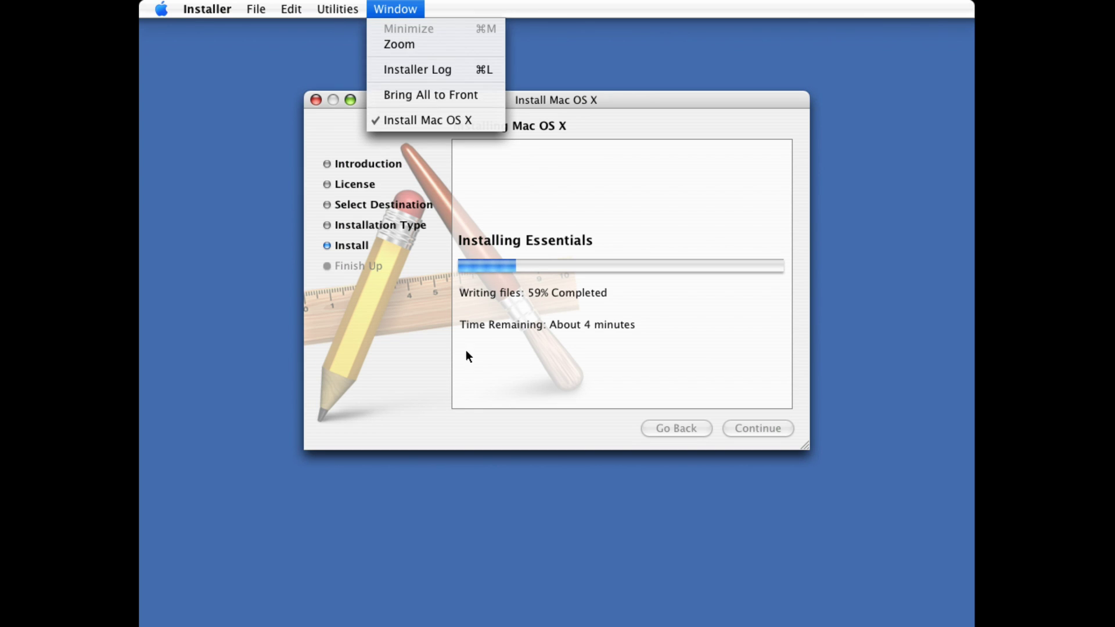
{"action": "left_click", "coordinate": [416, 69]}
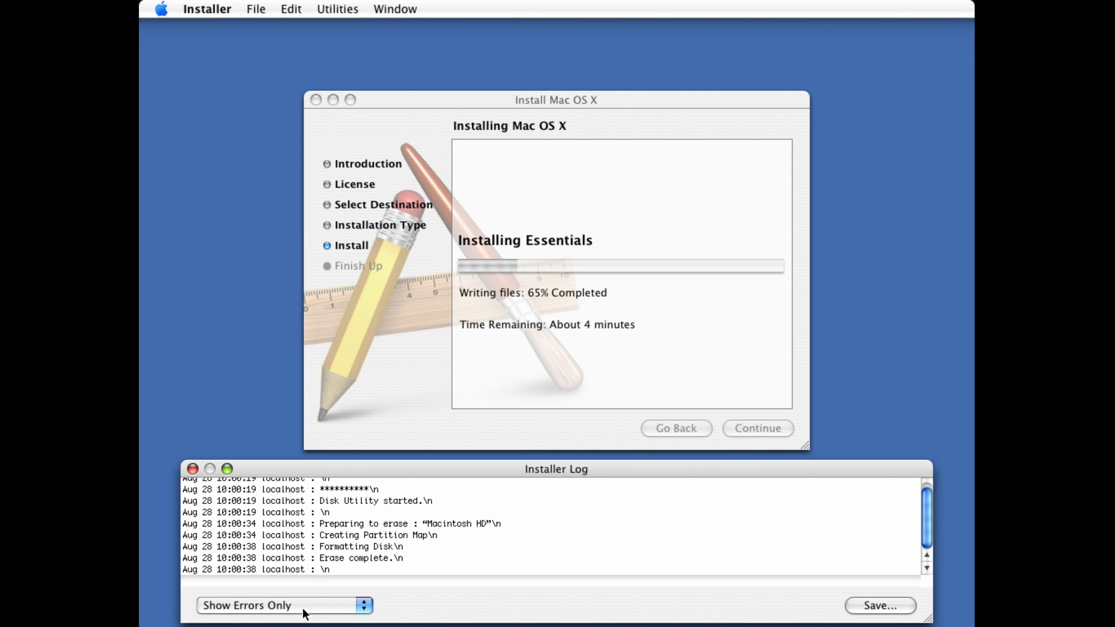
{"action": "left_click", "coordinate": [285, 604]}
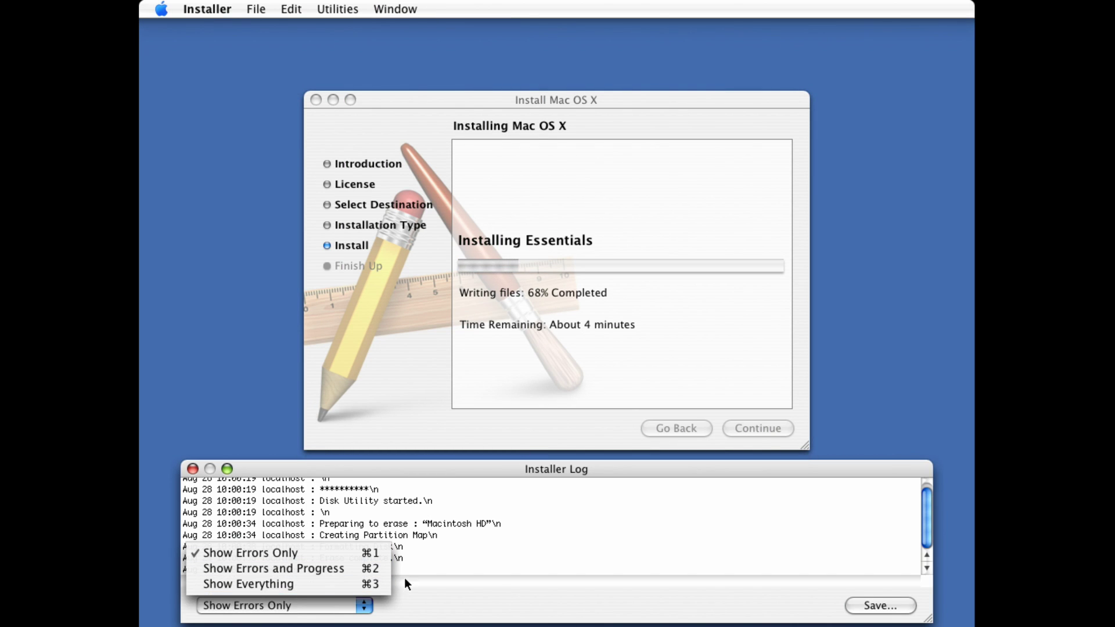
{"action": "left_click", "coordinate": [336, 585]}
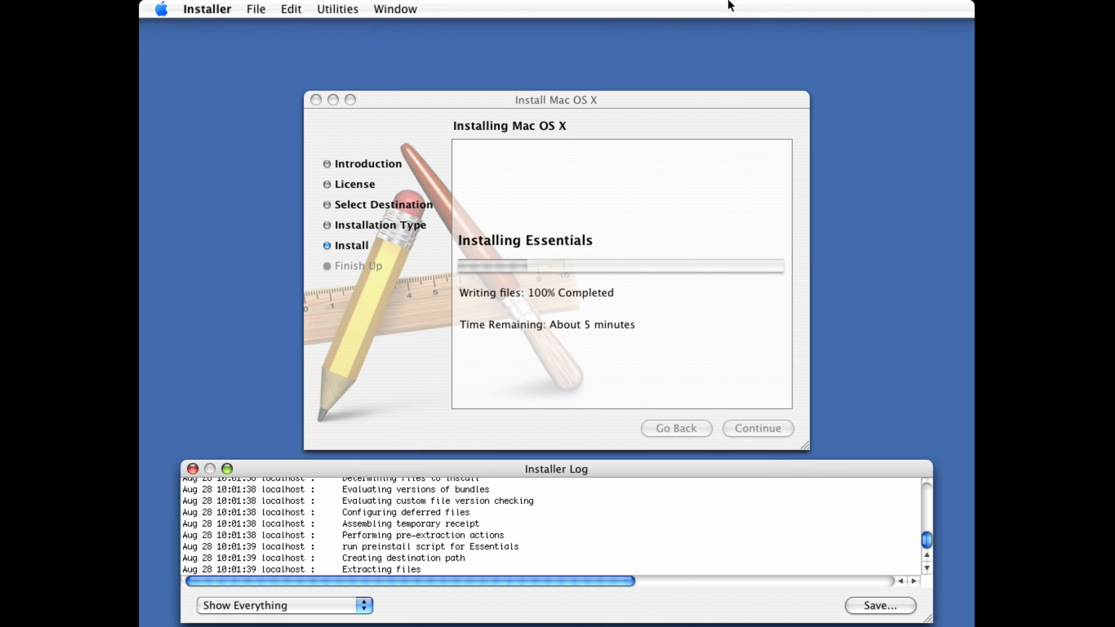
{"action": "mouse_move", "coordinate": [587, 6]}
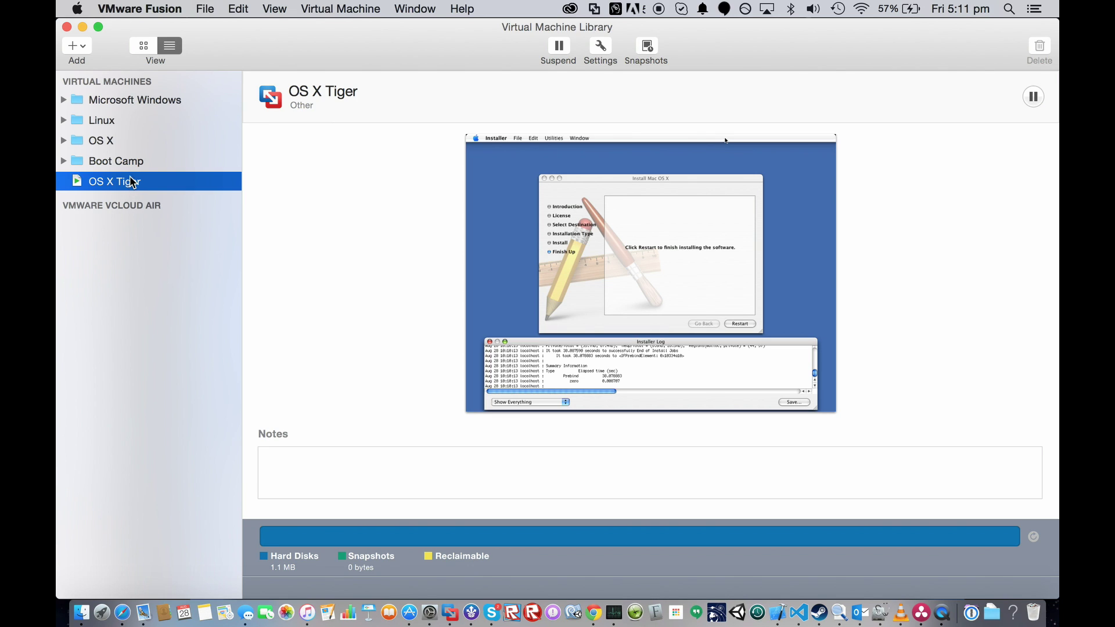
Step: Return to the OS X Tiger VM, close the Installer Log and restart to finish installing
{"action": "double_click", "coordinate": [181, 181]}
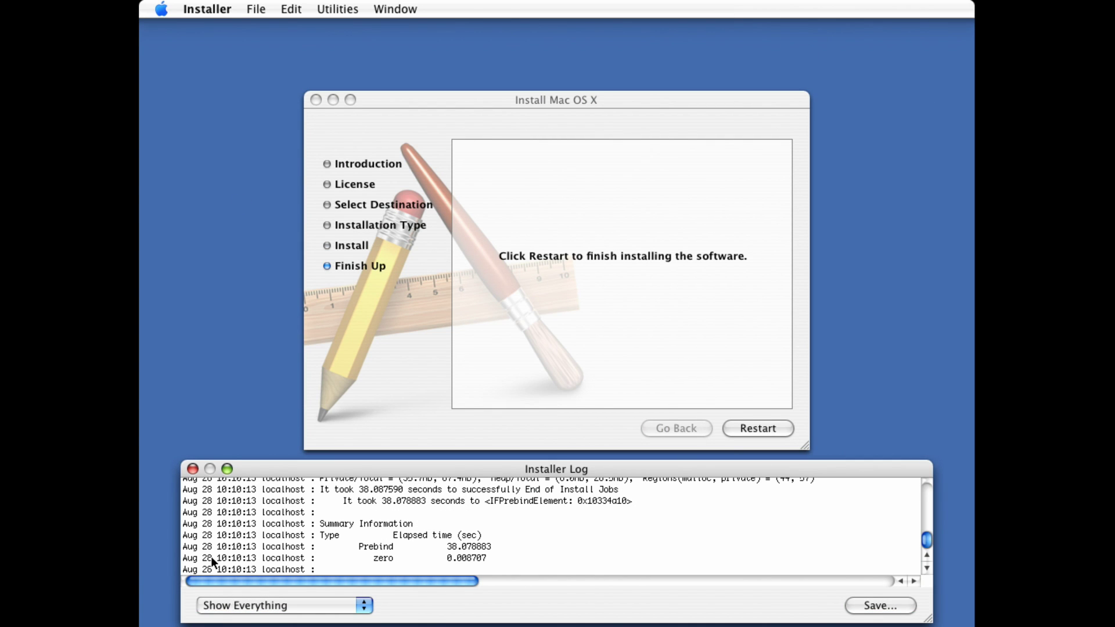
{"action": "left_click", "coordinate": [192, 468]}
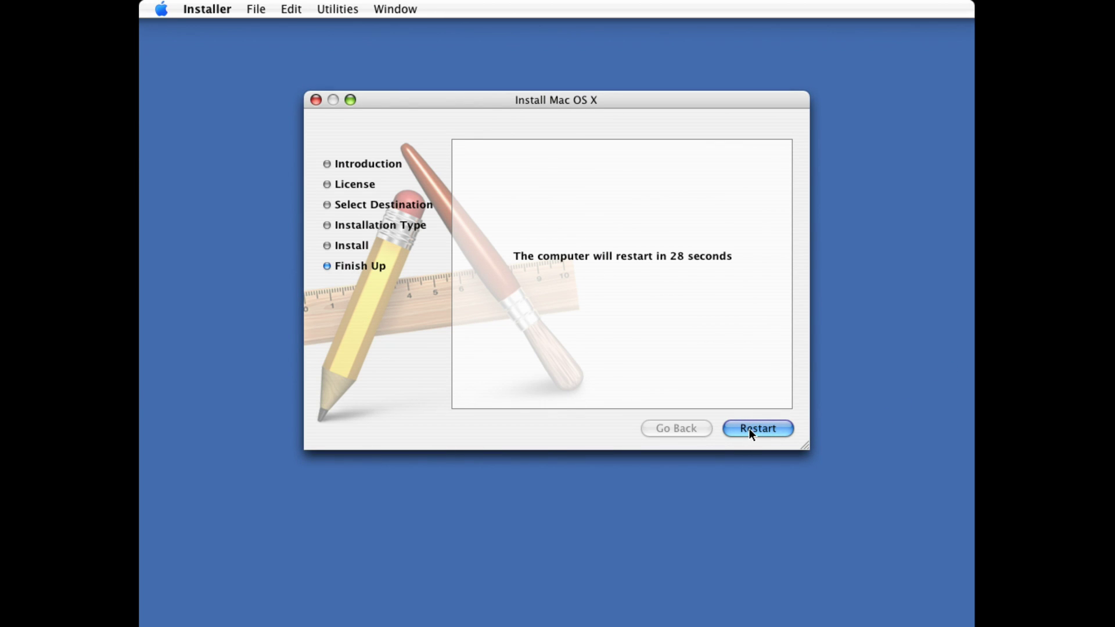
{"action": "left_click_drag", "start_coordinate": [685, 266], "coordinate": [516, 234]}
{"action": "left_click", "coordinate": [770, 428]}
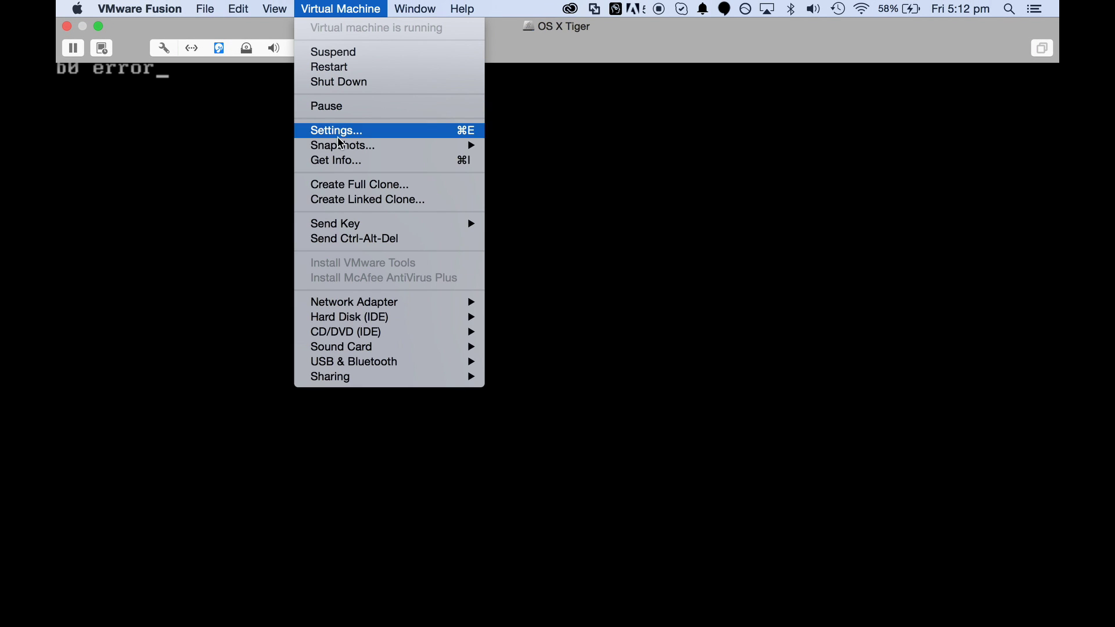
Step: Choose the gparted-live ISO from Safari Downloads as the CD/DVD (IDE) disc image
{"action": "mouse_move", "coordinate": [349, 332]}
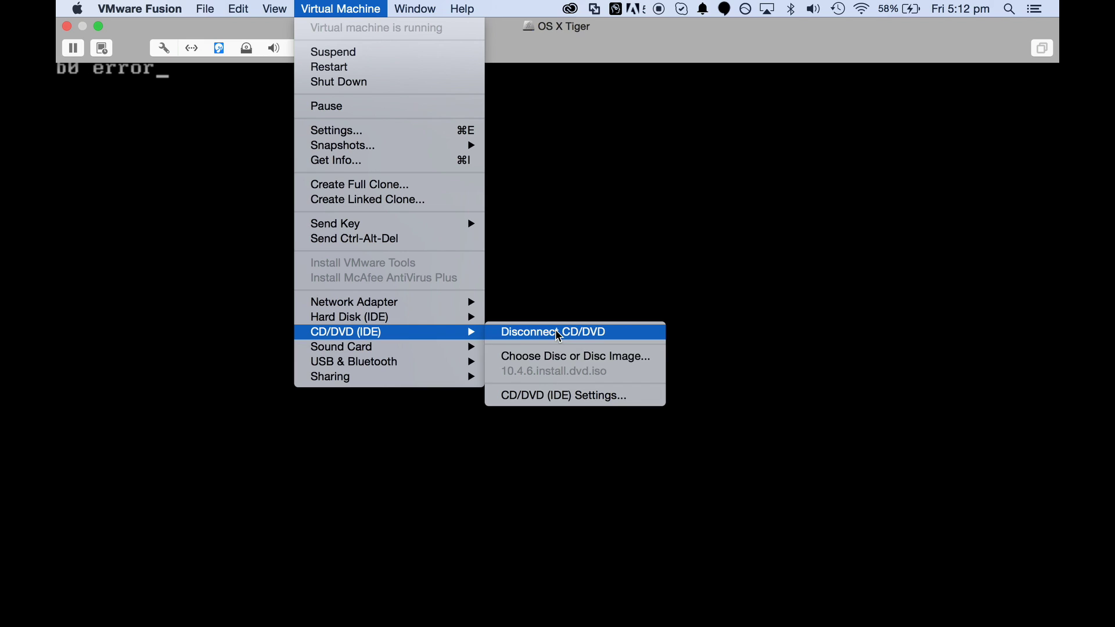
{"action": "left_click", "coordinate": [550, 361]}
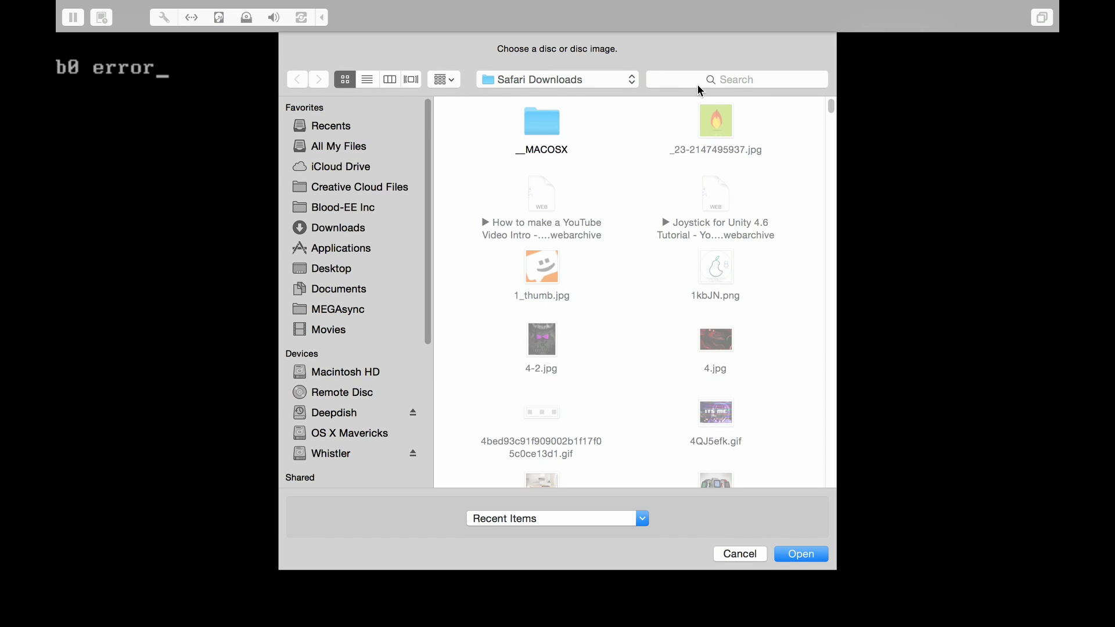
{"action": "left_click", "coordinate": [684, 80]}
{"action": "type", "text": "g"}
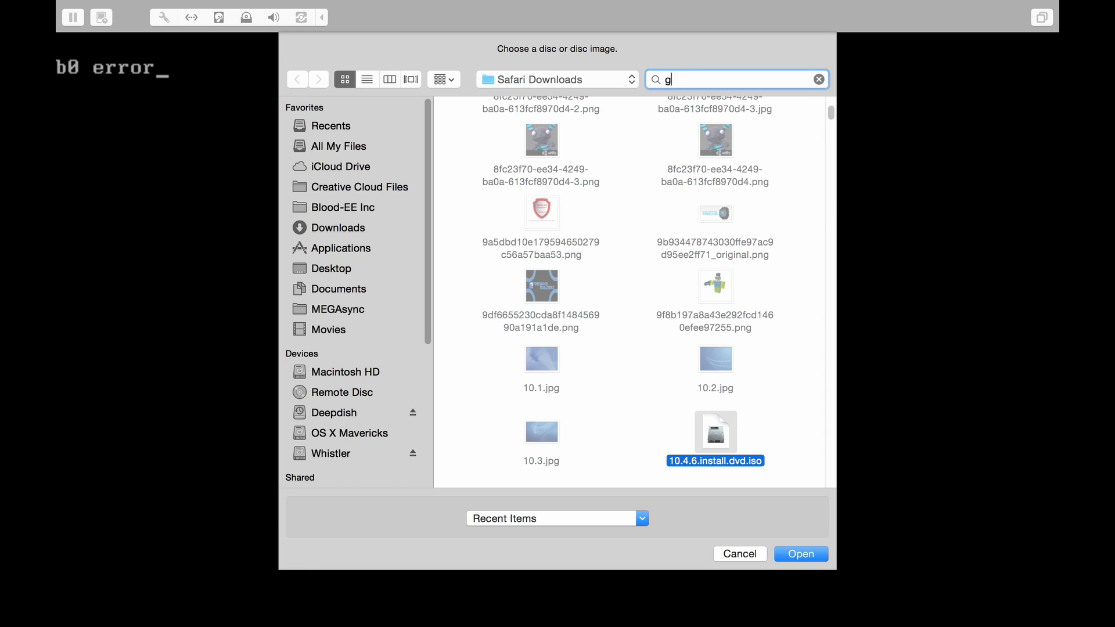
{"action": "type", "text": "parted"}
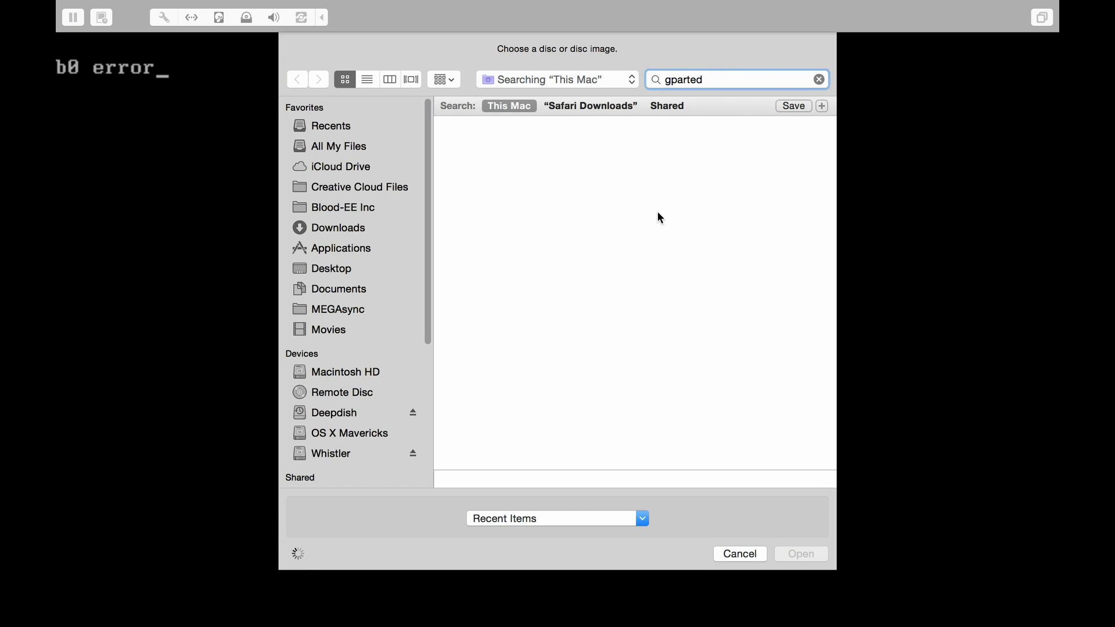
{"action": "left_click", "coordinate": [592, 106]}
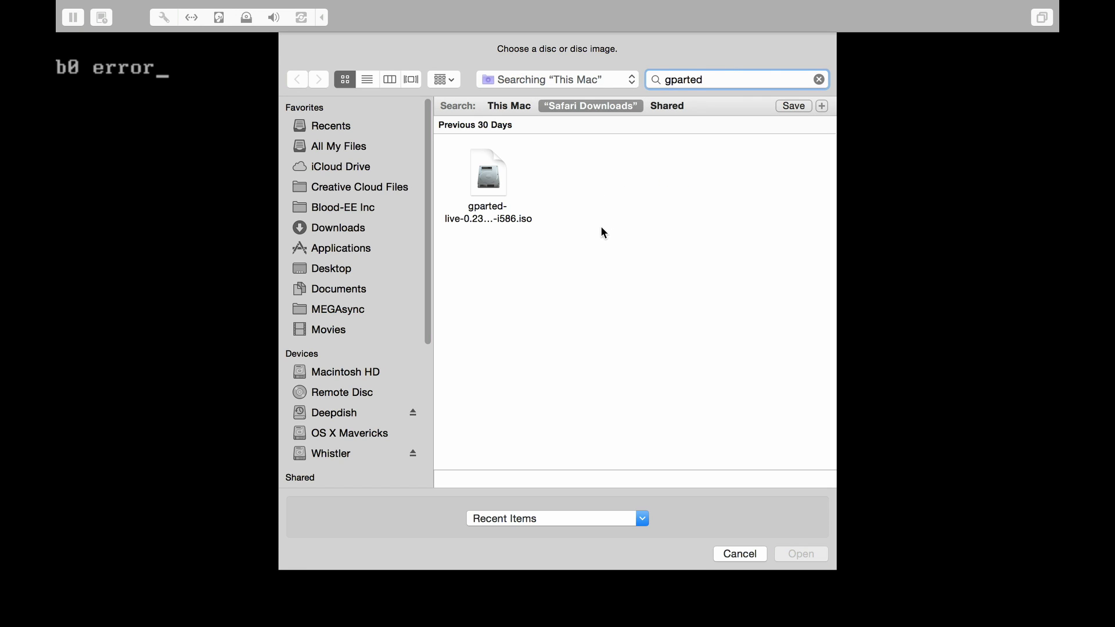
{"action": "double_click", "coordinate": [489, 177]}
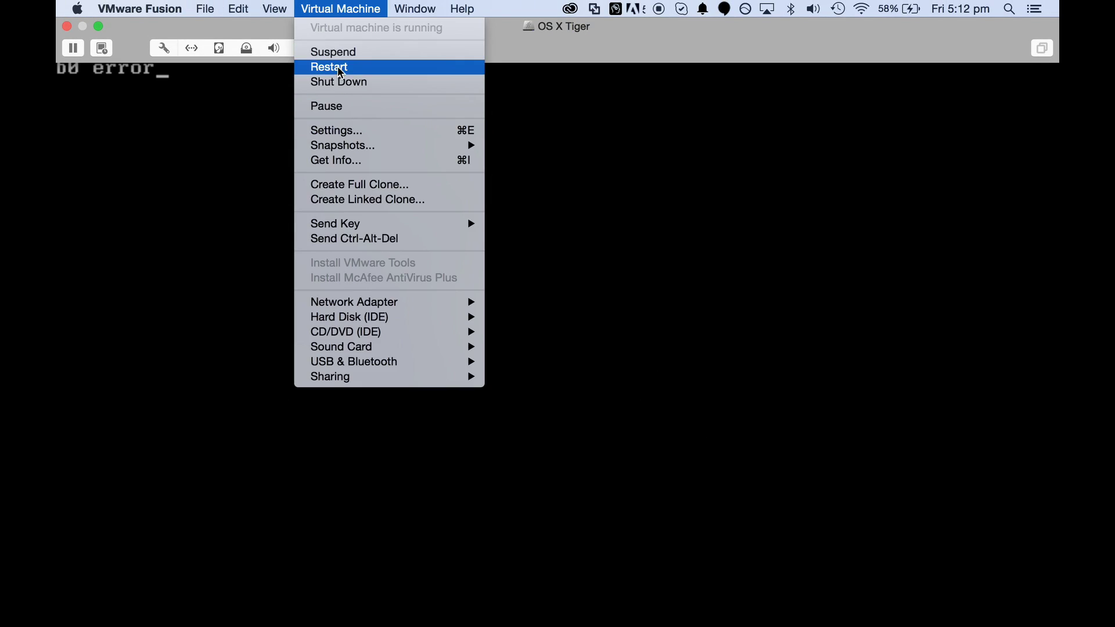
Step: Restart the OS X Tiger VM and boot it from the CD-ROM Drive
{"action": "left_click", "coordinate": [325, 65]}
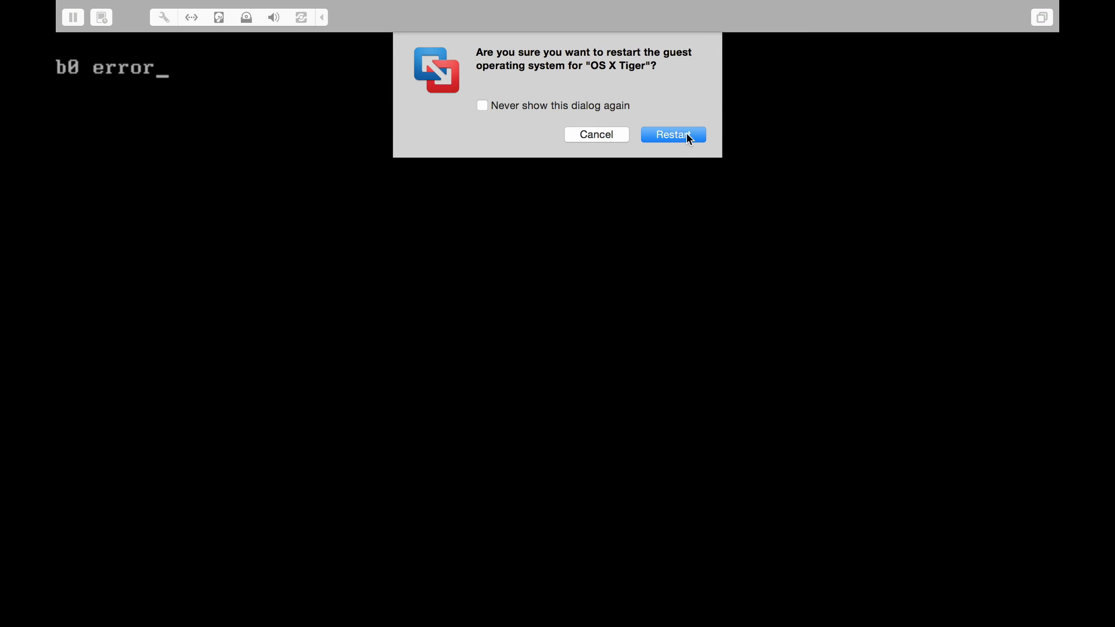
{"action": "left_click", "coordinate": [674, 134]}
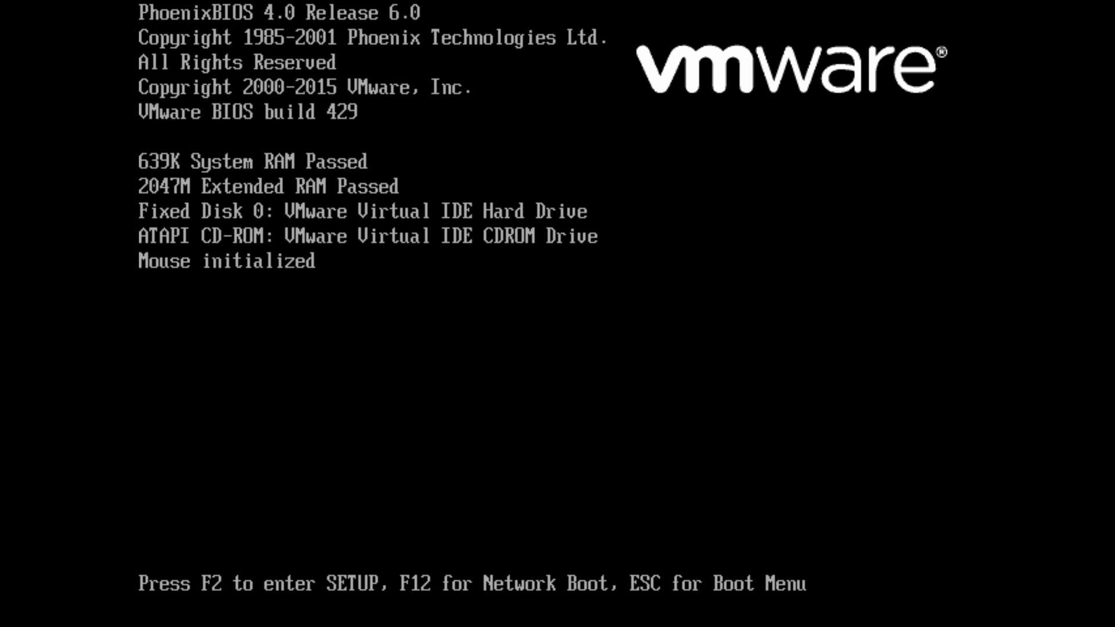
{"action": "key", "text": "Down"}
{"action": "key", "text": "Down"}
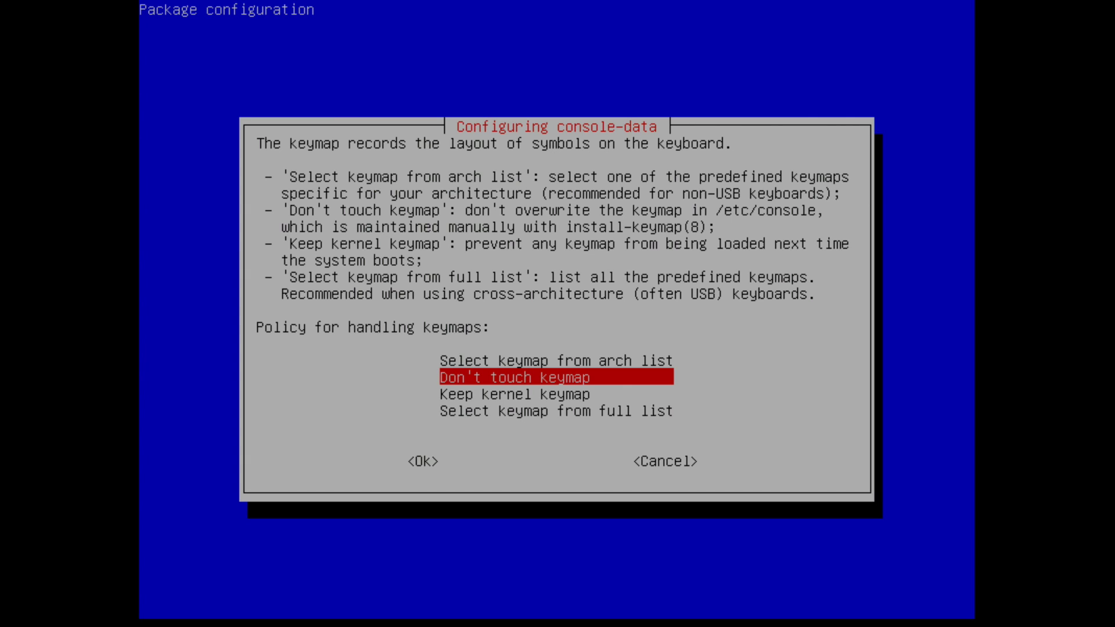
Step: Keep the keymap untouched and select language 33, US English
{"action": "key", "text": "Return"}
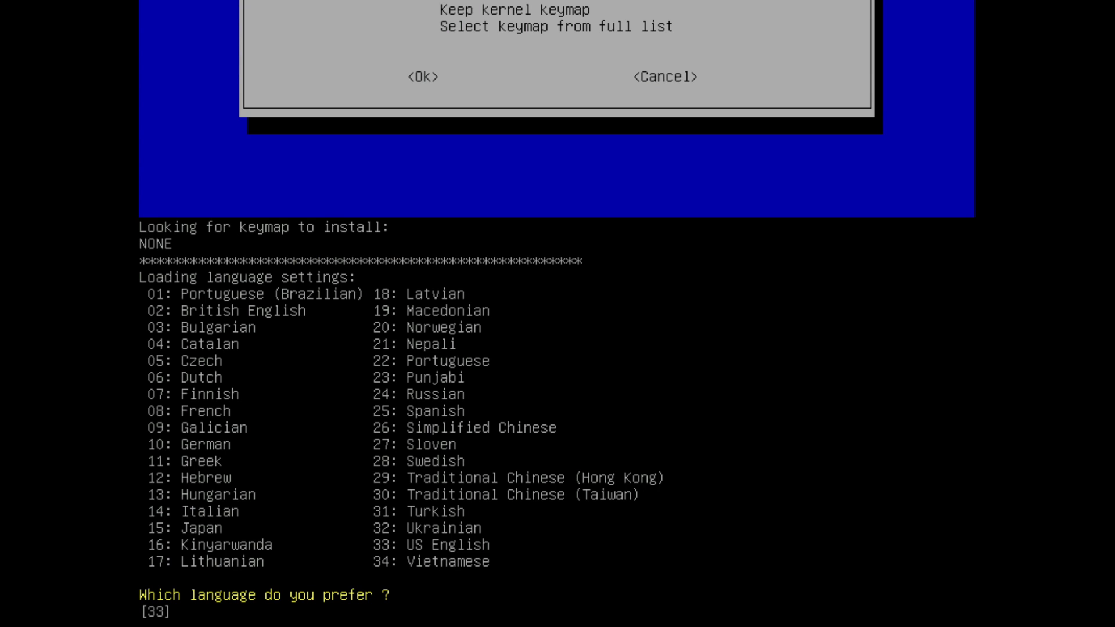
{"action": "type", "text": "33"}
{"action": "key", "text": "Return"}
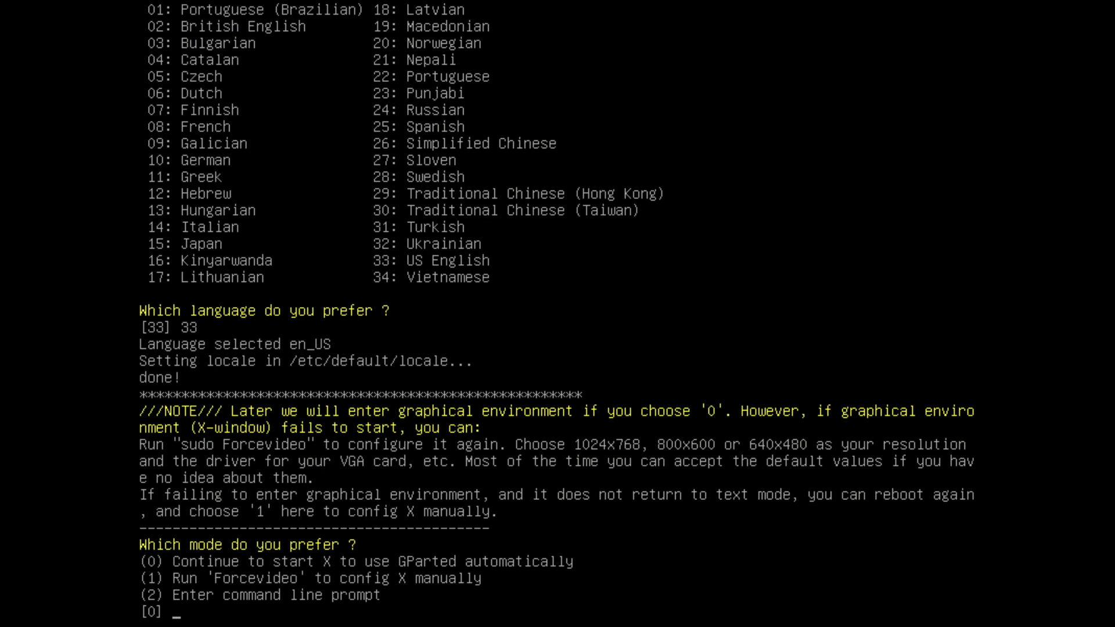
Step: Enter mode 0 to start X with the graphical GParted
{"action": "type", "text": "0"}
{"action": "key", "text": "BackSpace"}
{"action": "type", "text": "0"}
{"action": "key", "text": "Return"}
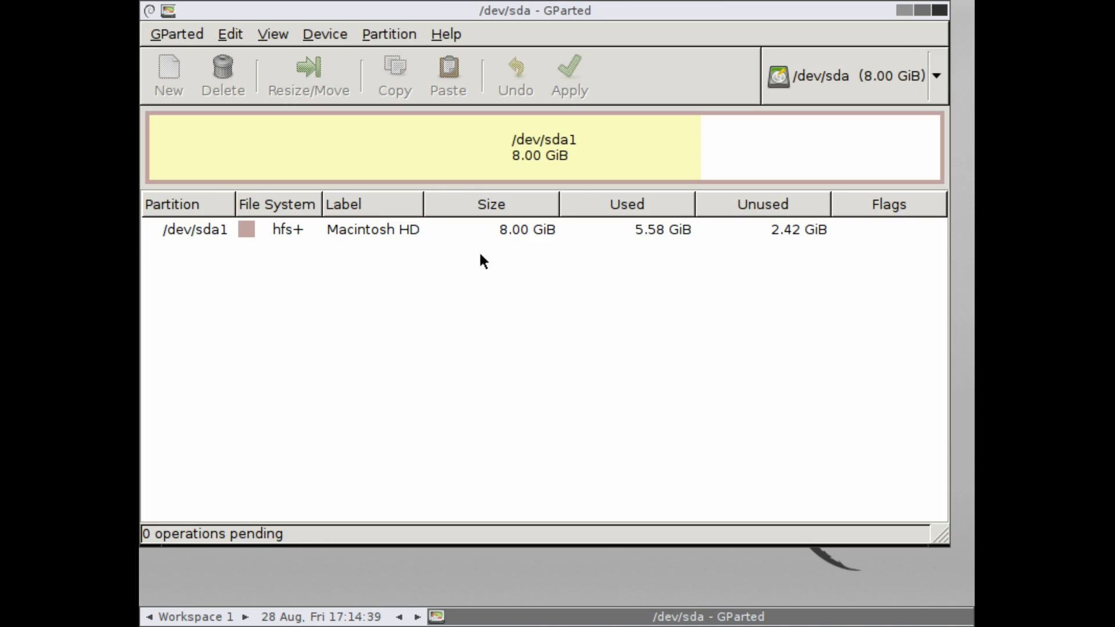
Step: Turn on the boot flag for /dev/sda1 via Manage Flags, then close GParted
{"action": "left_click", "coordinate": [396, 230]}
{"action": "right_click", "coordinate": [404, 230]}
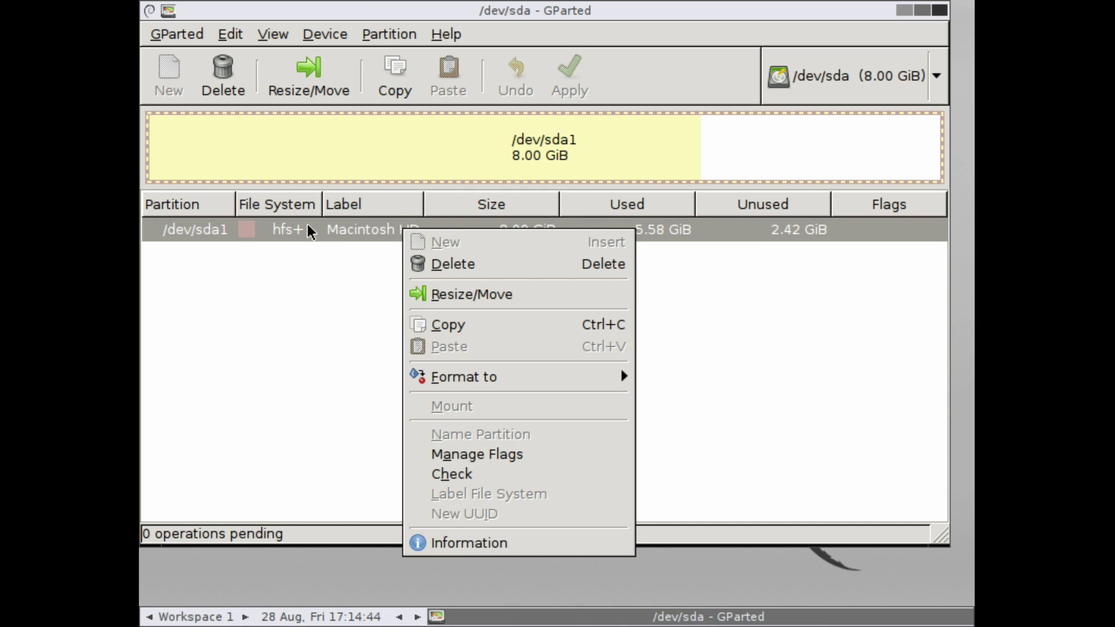
{"action": "left_click", "coordinate": [465, 453]}
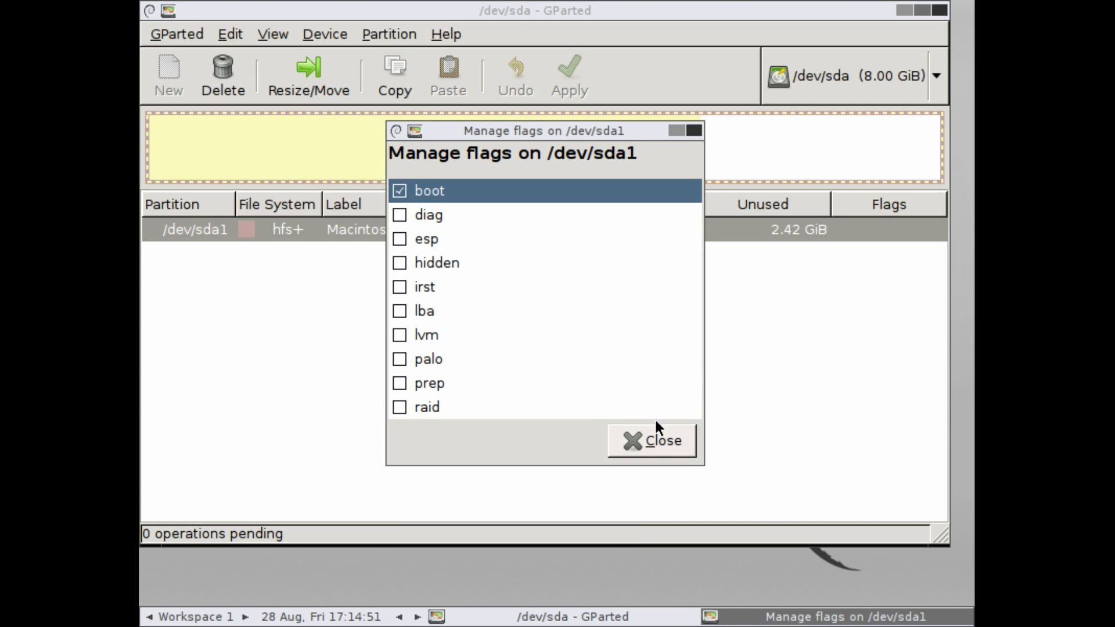
{"action": "left_click", "coordinate": [636, 434]}
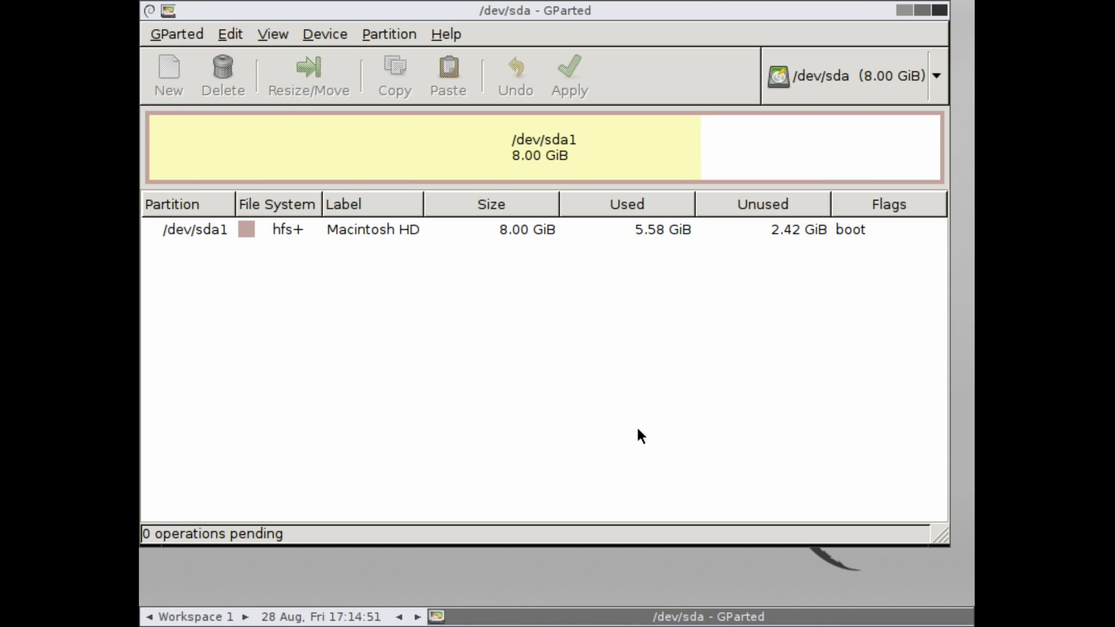
{"action": "left_click", "coordinate": [940, 10]}
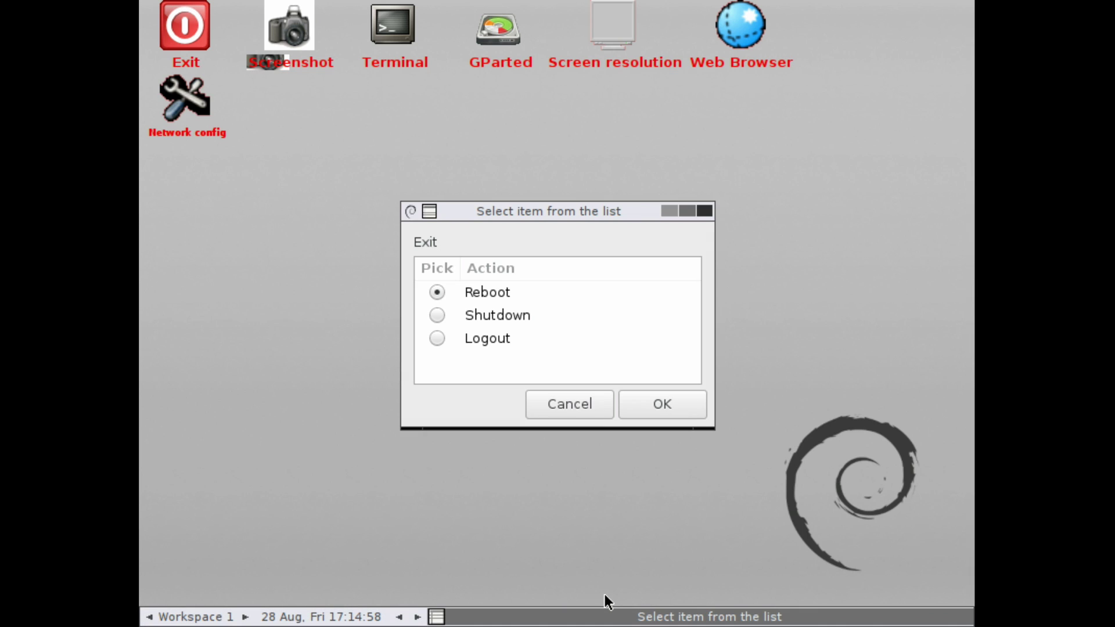
Step: Confirm Reboot in GParted Live's Exit dialog
{"action": "left_click", "coordinate": [660, 404]}
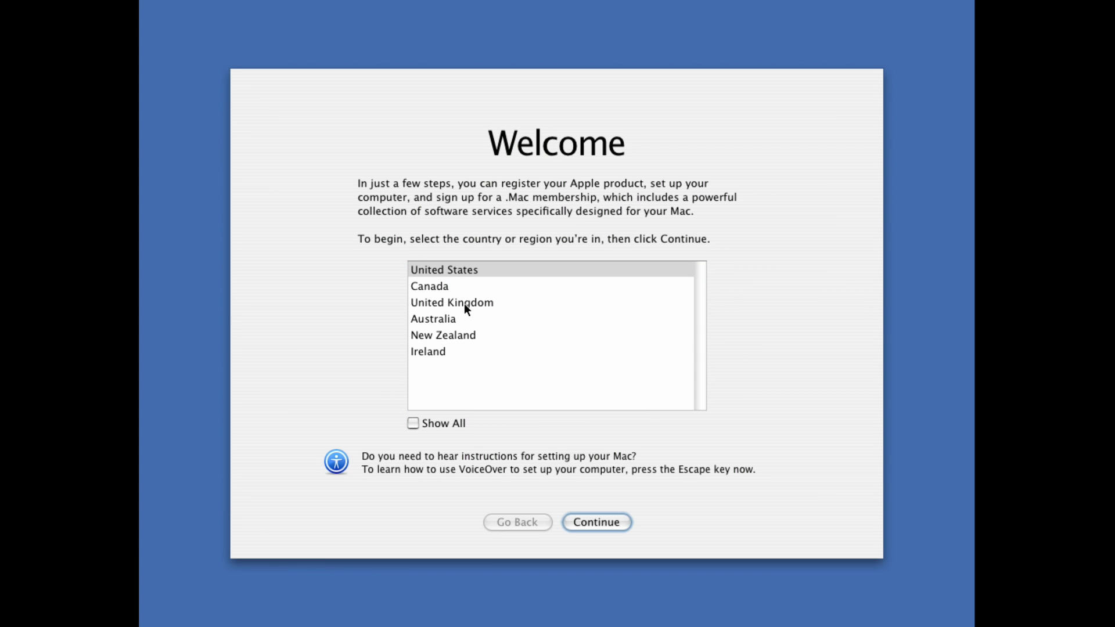
Step: Choose Australia, skip transferring information, and accept the Australian keyboard layout
{"action": "left_click", "coordinate": [511, 318]}
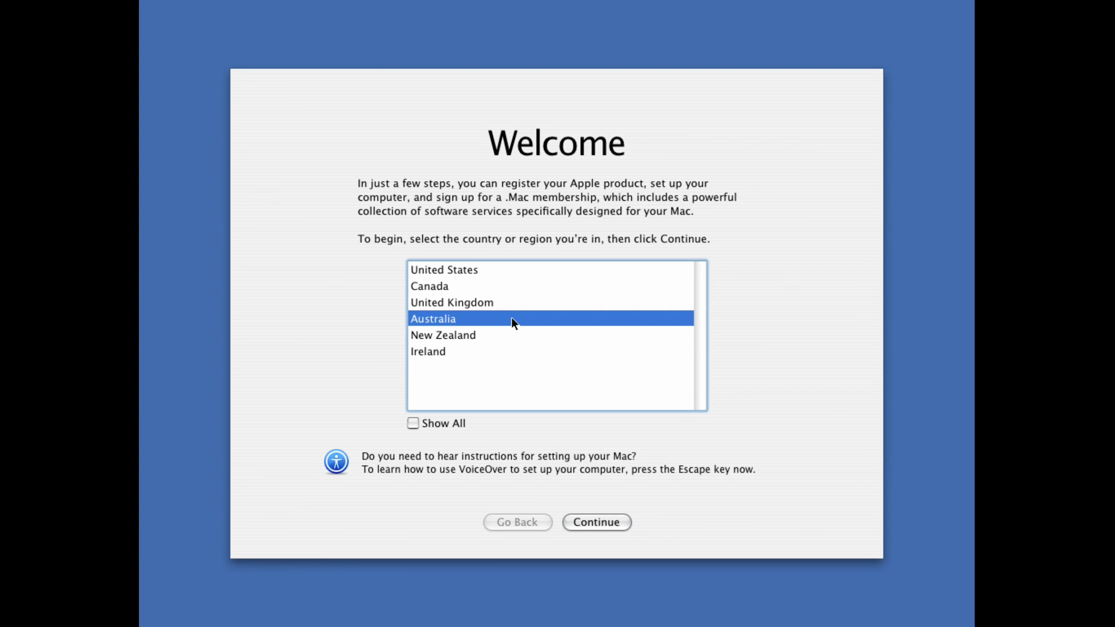
{"action": "left_click", "coordinate": [617, 524]}
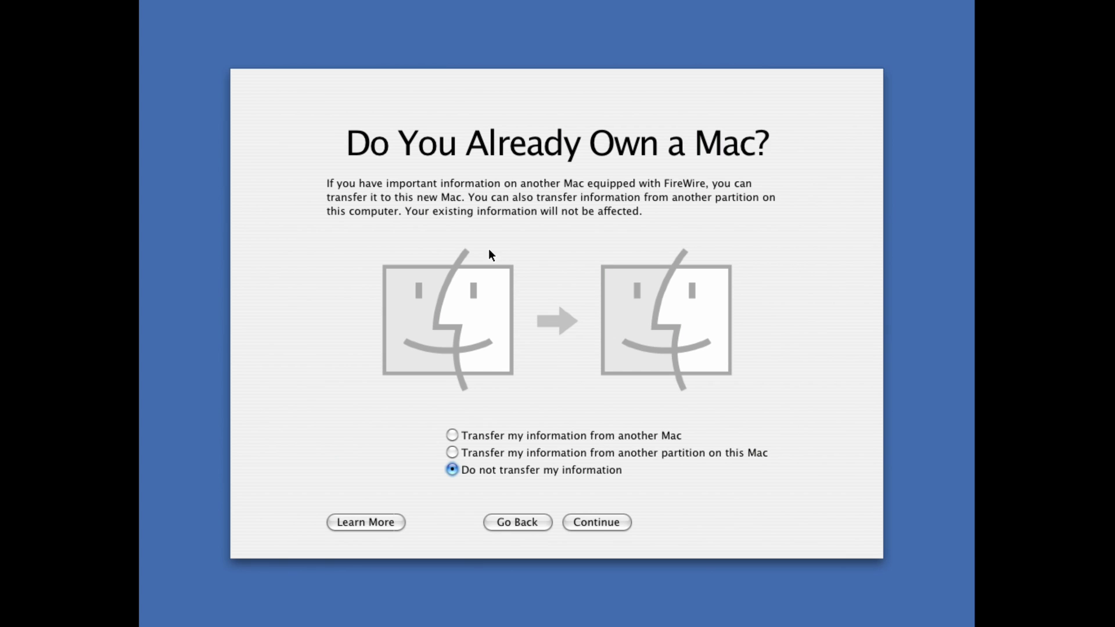
{"action": "left_click", "coordinate": [590, 520]}
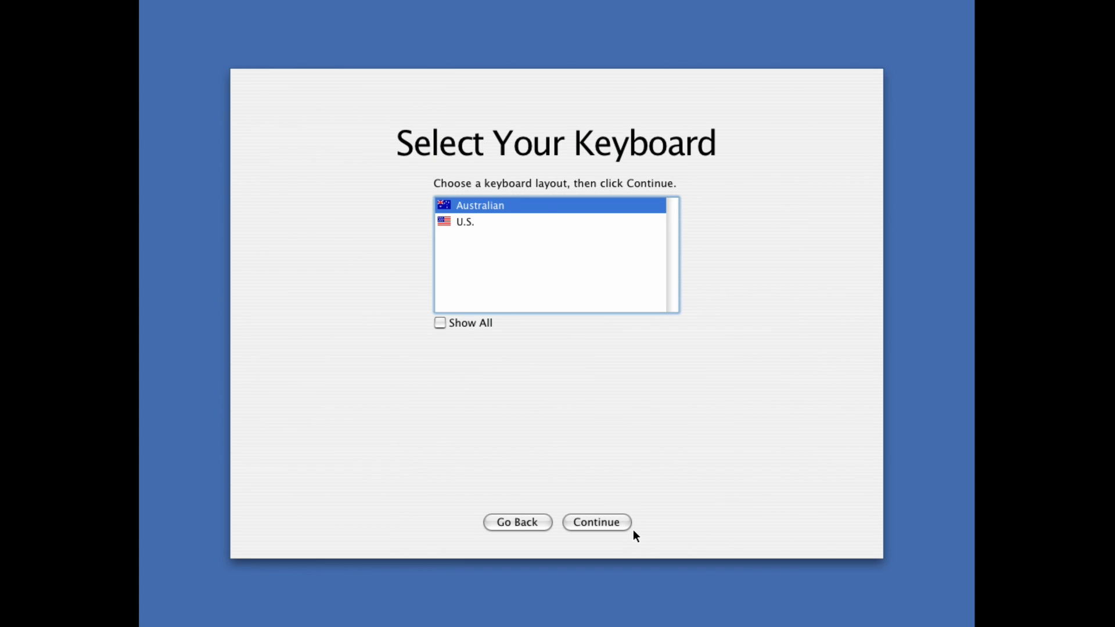
{"action": "left_click", "coordinate": [624, 528]}
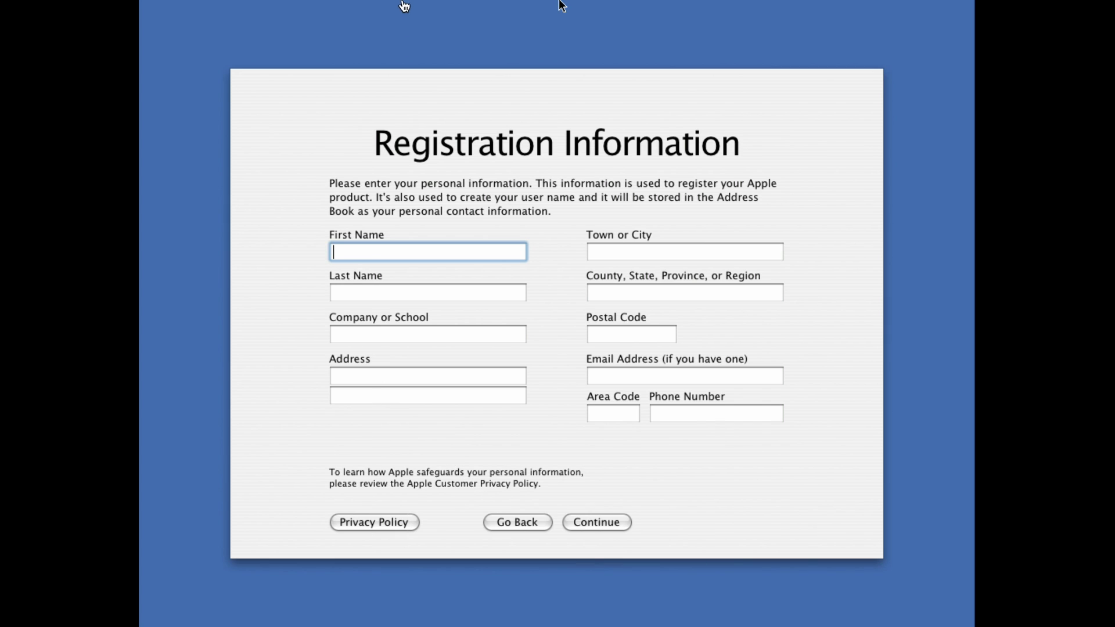
Step: Answer the registration questions with Home and Other and continue to account creation
{"action": "mouse_move", "coordinate": [659, 1]}
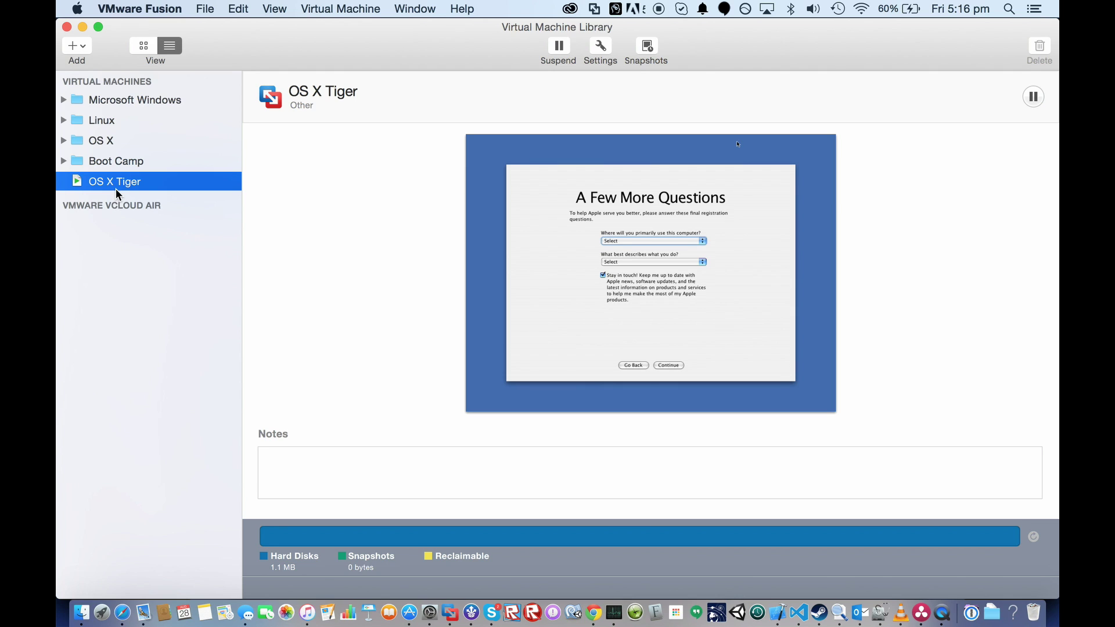
{"action": "double_click", "coordinate": [116, 189]}
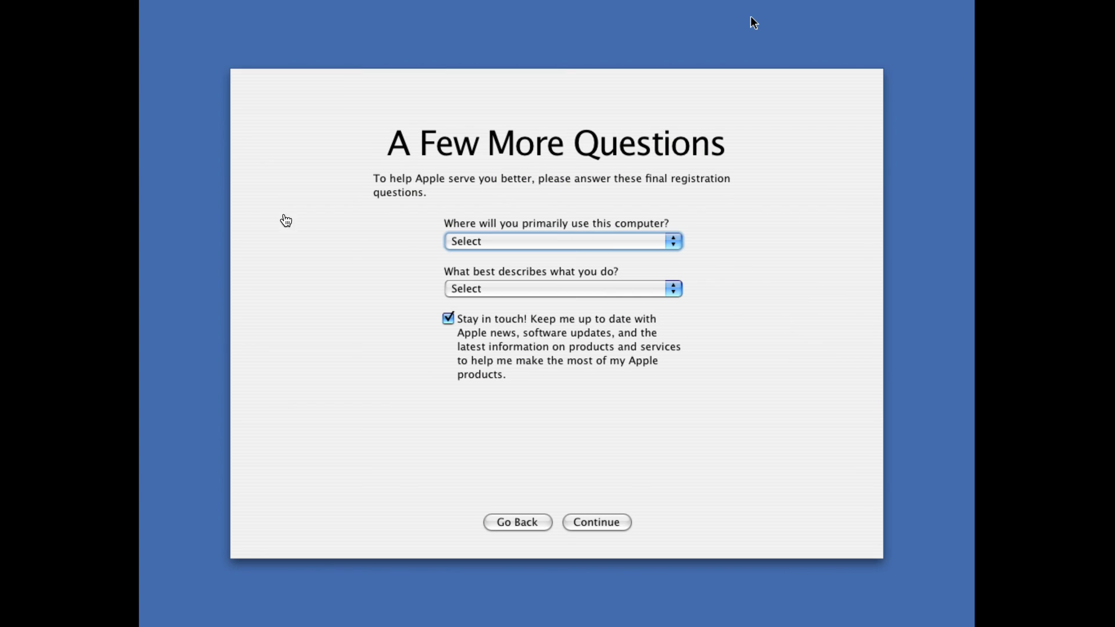
{"action": "left_click", "coordinate": [530, 235]}
{"action": "left_click", "coordinate": [472, 258]}
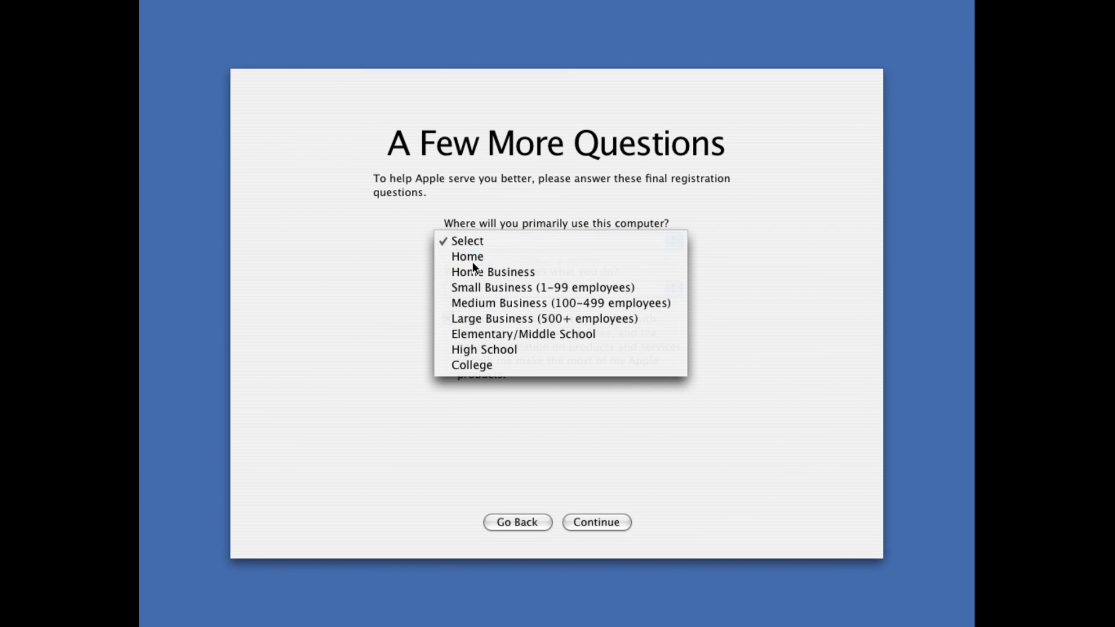
{"action": "left_click", "coordinate": [469, 288]}
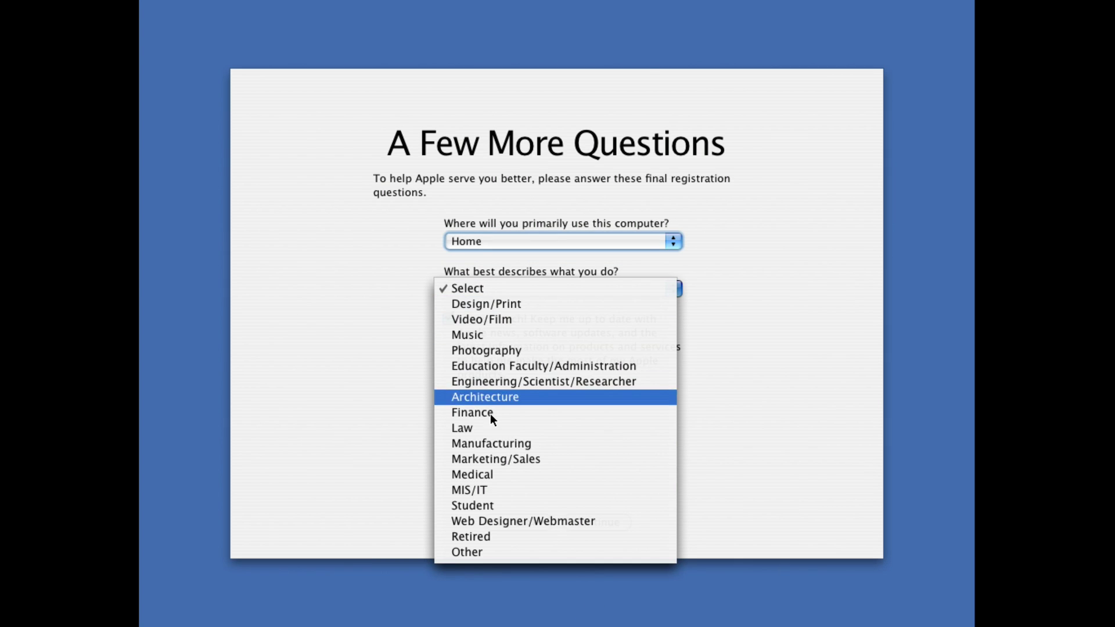
{"action": "left_click", "coordinate": [466, 552]}
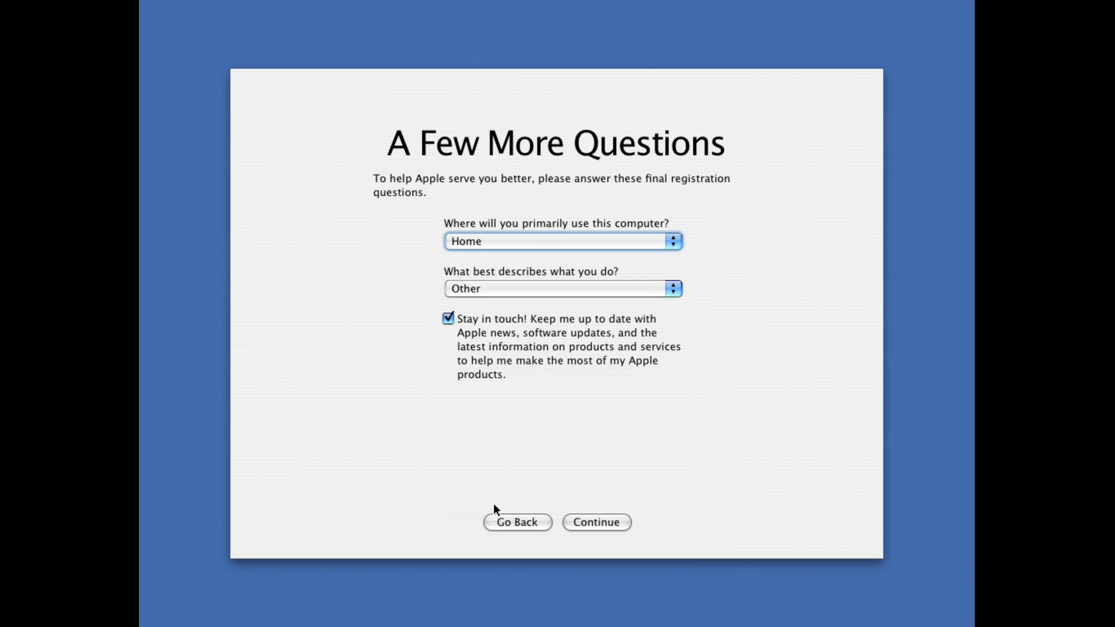
{"action": "left_click", "coordinate": [582, 520]}
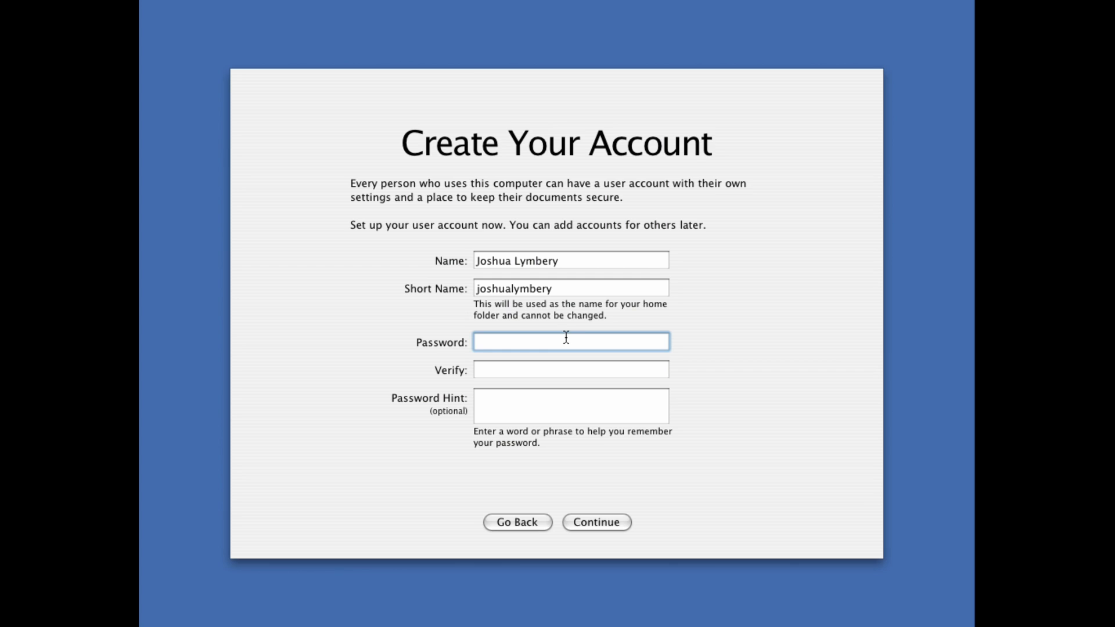
Step: Enter and verify the Tiger account password, retyping it after the mismatch alert, to create the account
{"action": "type", "text": "••••••••"}
{"action": "key", "text": "Tab"}
{"action": "type", "text": "••••"}
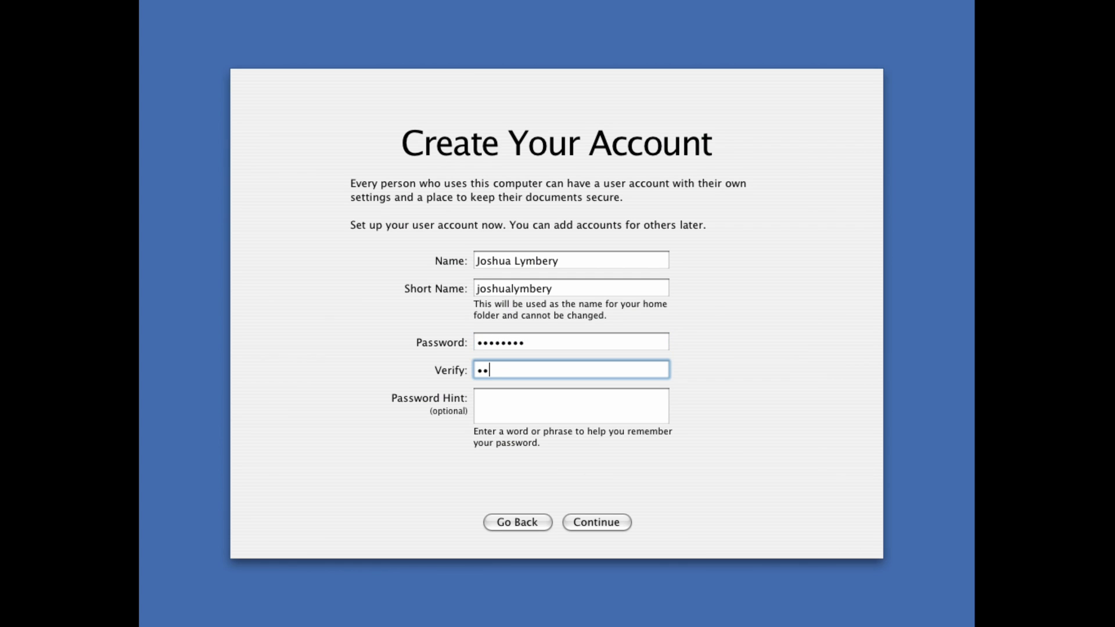
{"action": "type", "text": "•••••"}
{"action": "key", "text": "super+a"}
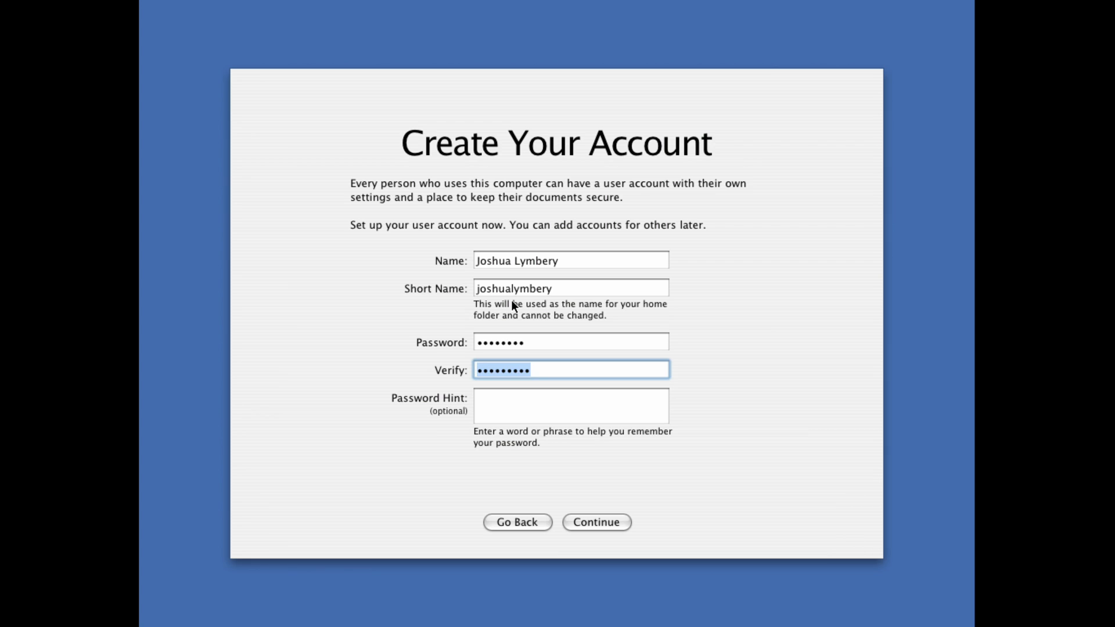
{"action": "left_click", "coordinate": [576, 521]}
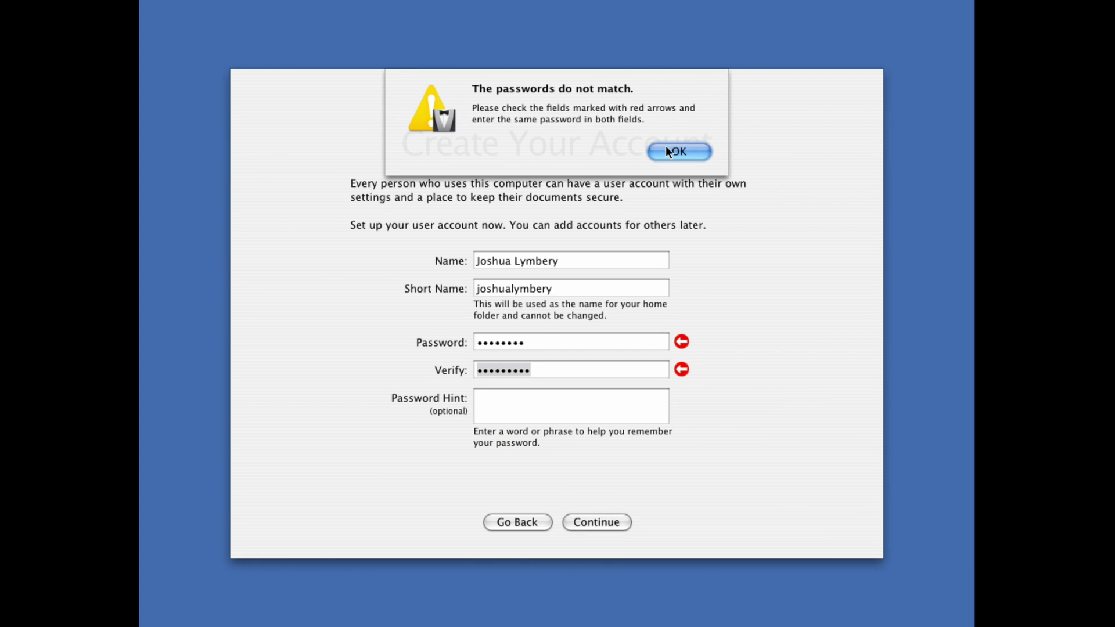
{"action": "left_click", "coordinate": [678, 151]}
{"action": "type", "text": "•"}
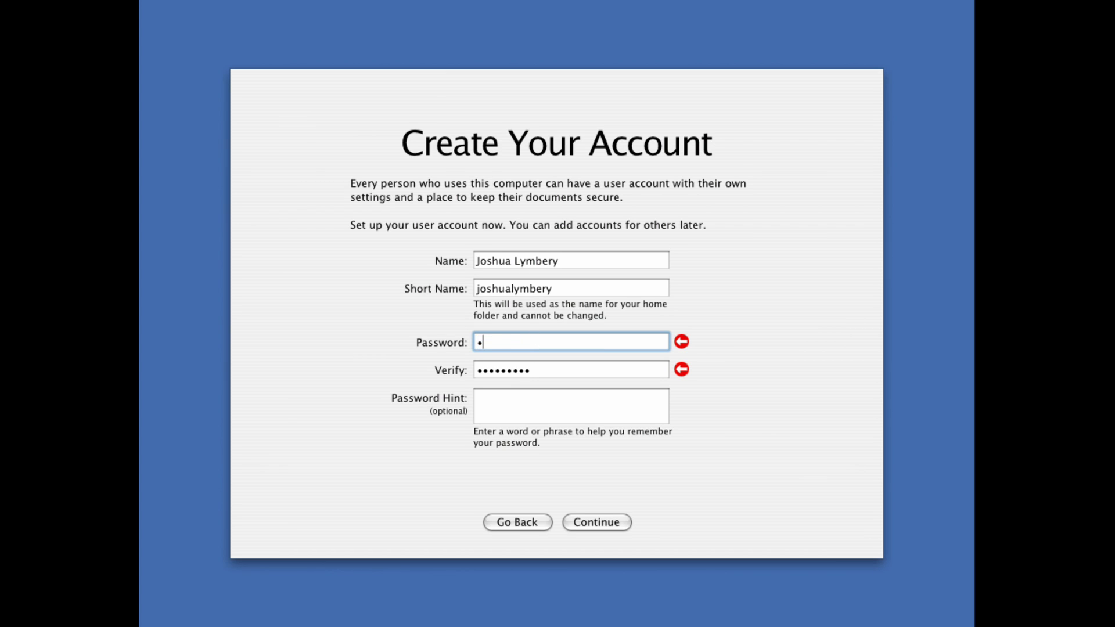
{"action": "type", "text": "••••••••"}
{"action": "left_click", "coordinate": [616, 518]}
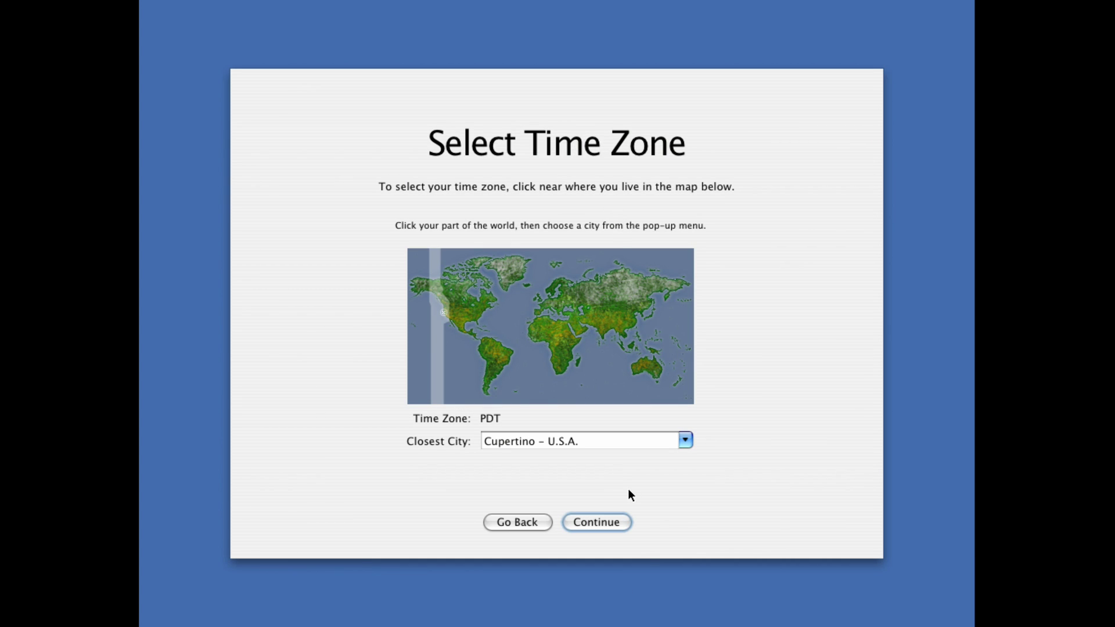
Step: Choose Sydney - Australia as the closest city and accept the shown date and time
{"action": "left_click", "coordinate": [657, 371]}
{"action": "left_click", "coordinate": [660, 378]}
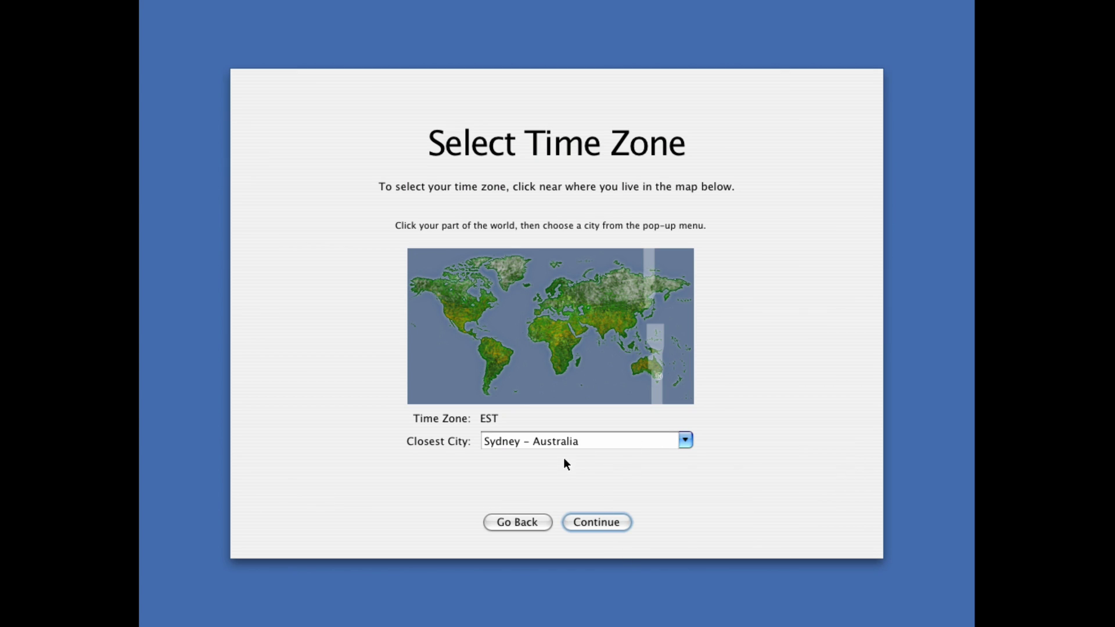
{"action": "left_click", "coordinate": [685, 439]}
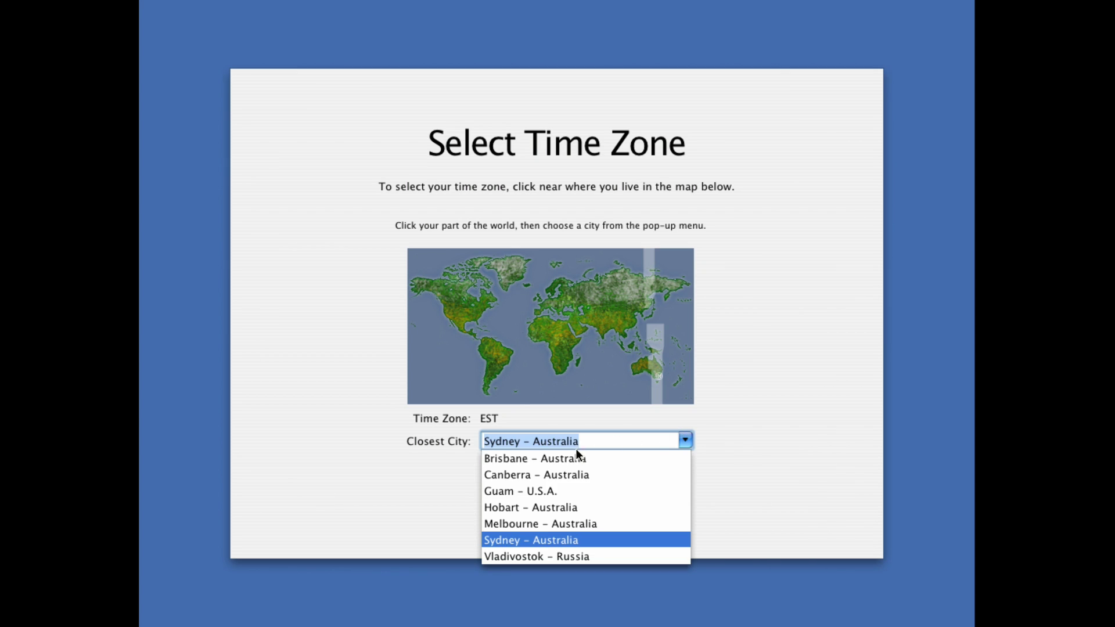
{"action": "left_click", "coordinate": [811, 391]}
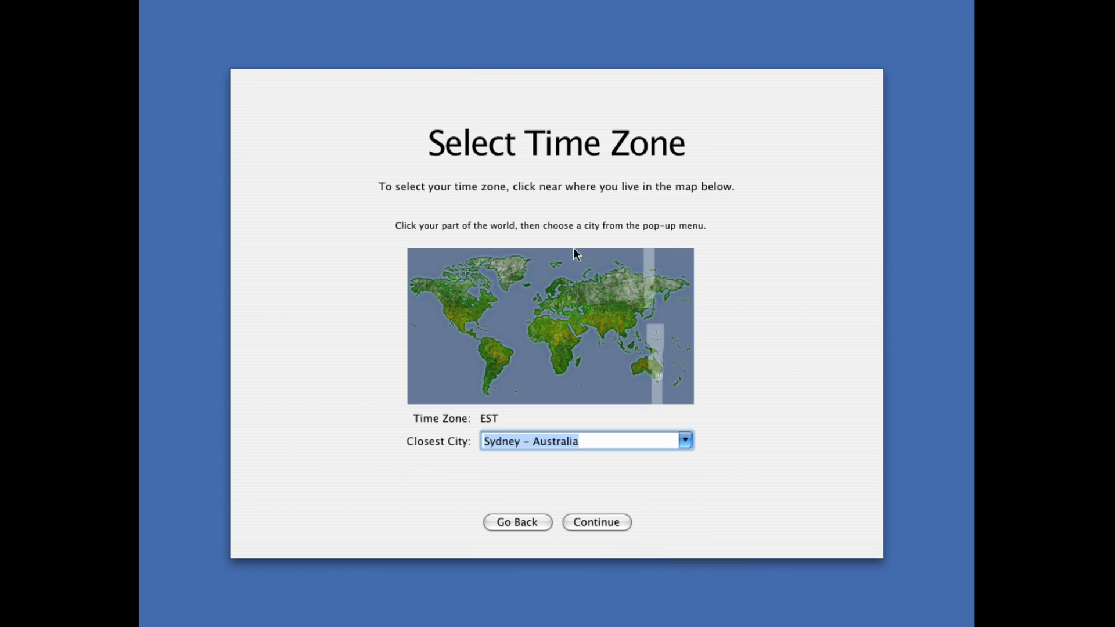
{"action": "left_click", "coordinate": [570, 524]}
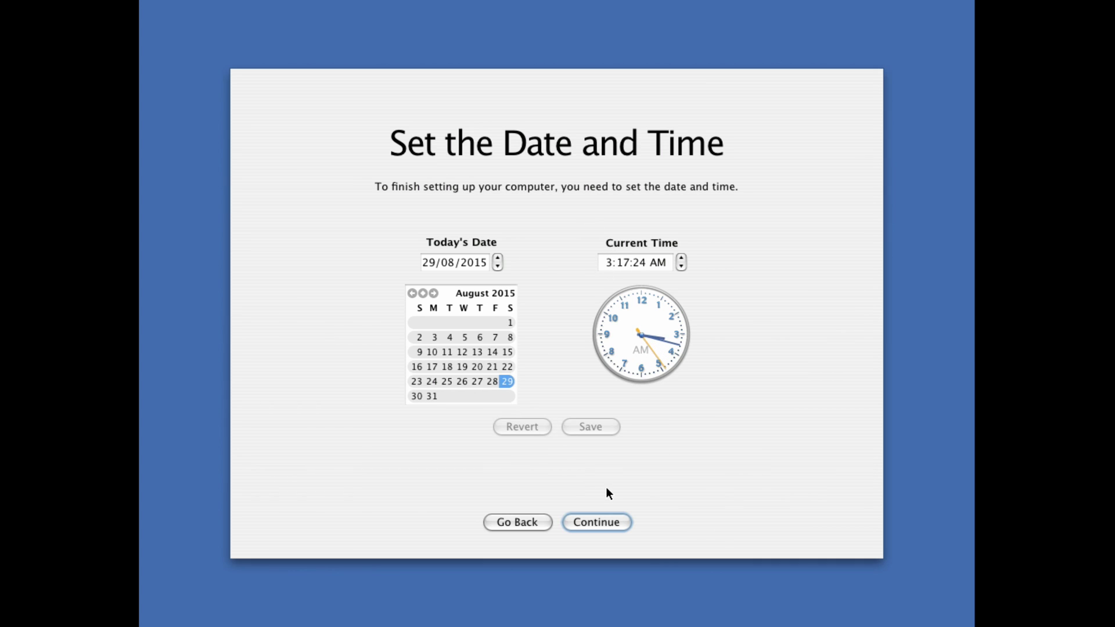
{"action": "left_click", "coordinate": [587, 523]}
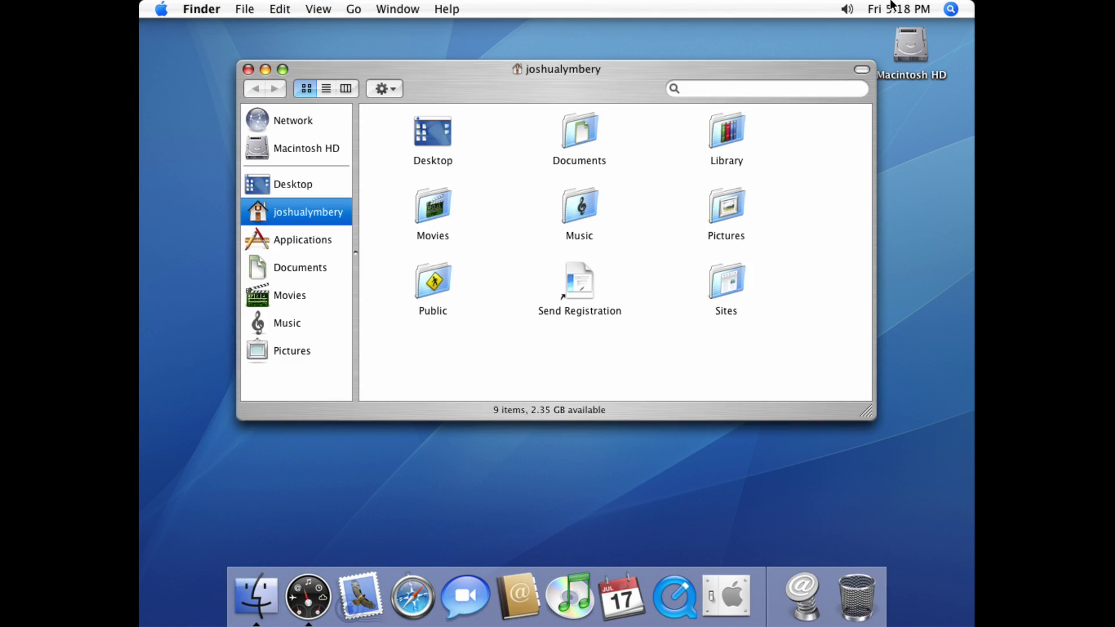
Step: Minimize and restore the home folder window, zoom it to fit its items, then launch System Preferences
{"action": "left_click", "coordinate": [267, 70]}
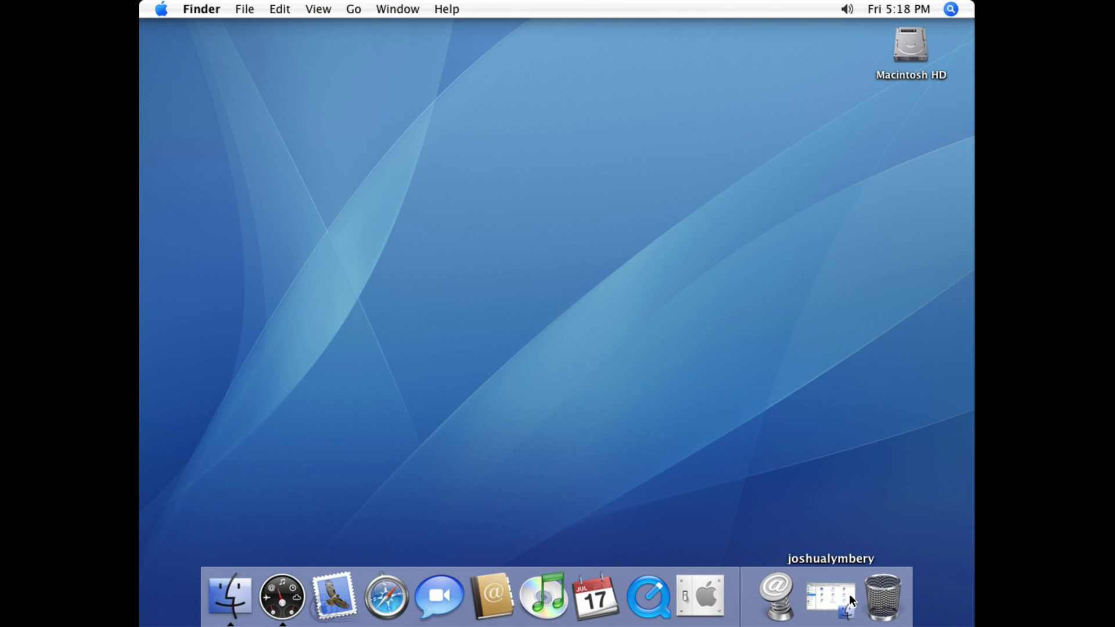
{"action": "left_click_drag", "start_coordinate": [336, 83], "coordinate": [964, 516]}
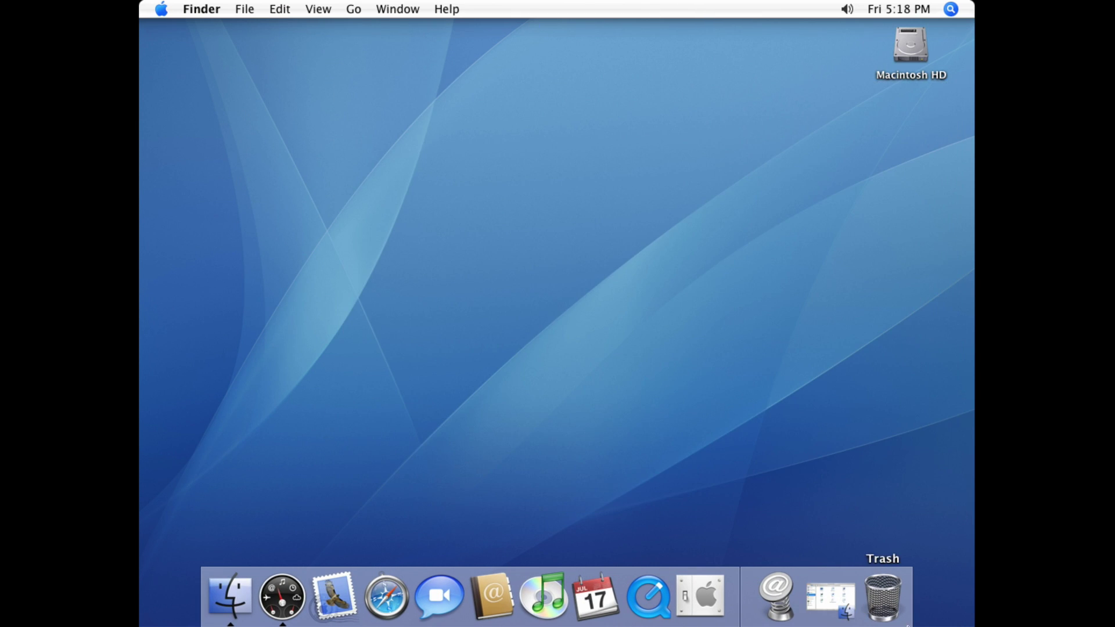
{"action": "left_click", "coordinate": [834, 604]}
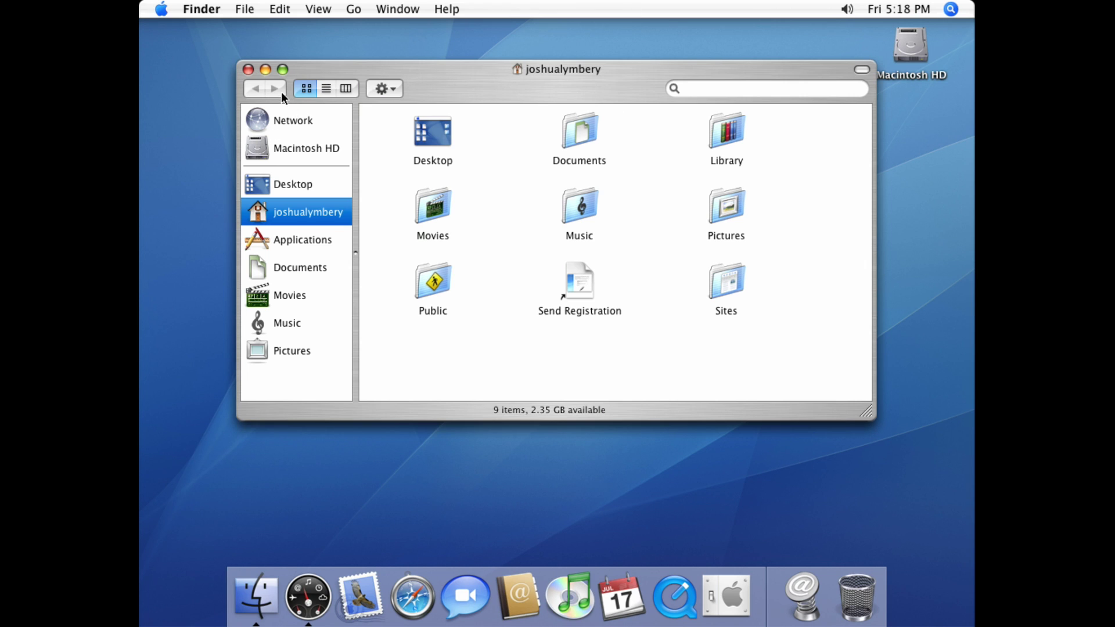
{"action": "left_click", "coordinate": [282, 69]}
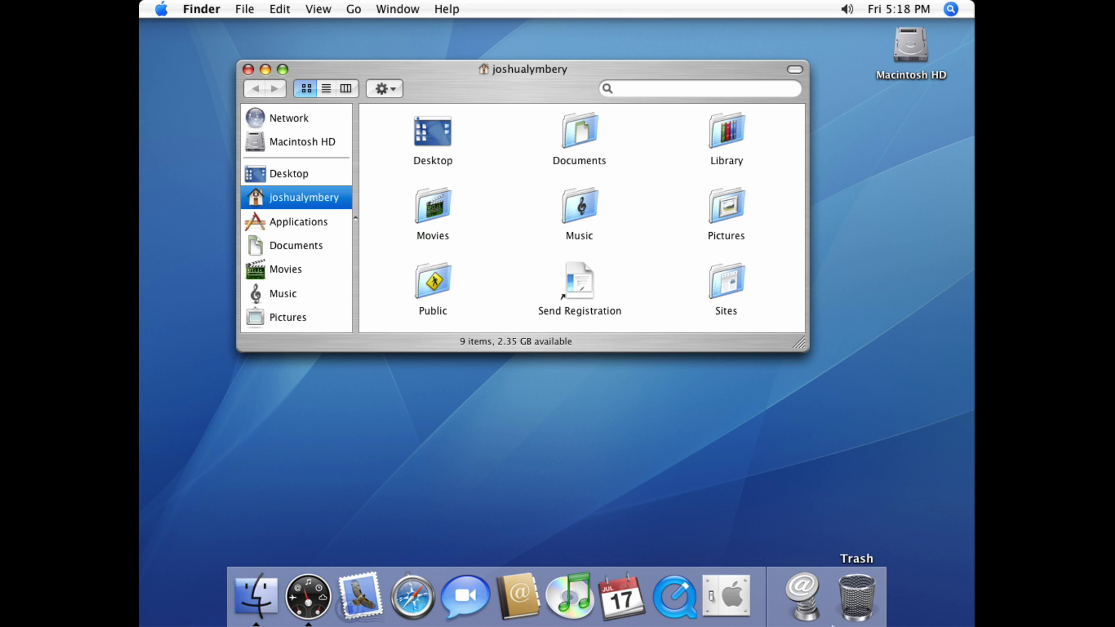
{"action": "left_click", "coordinate": [734, 607]}
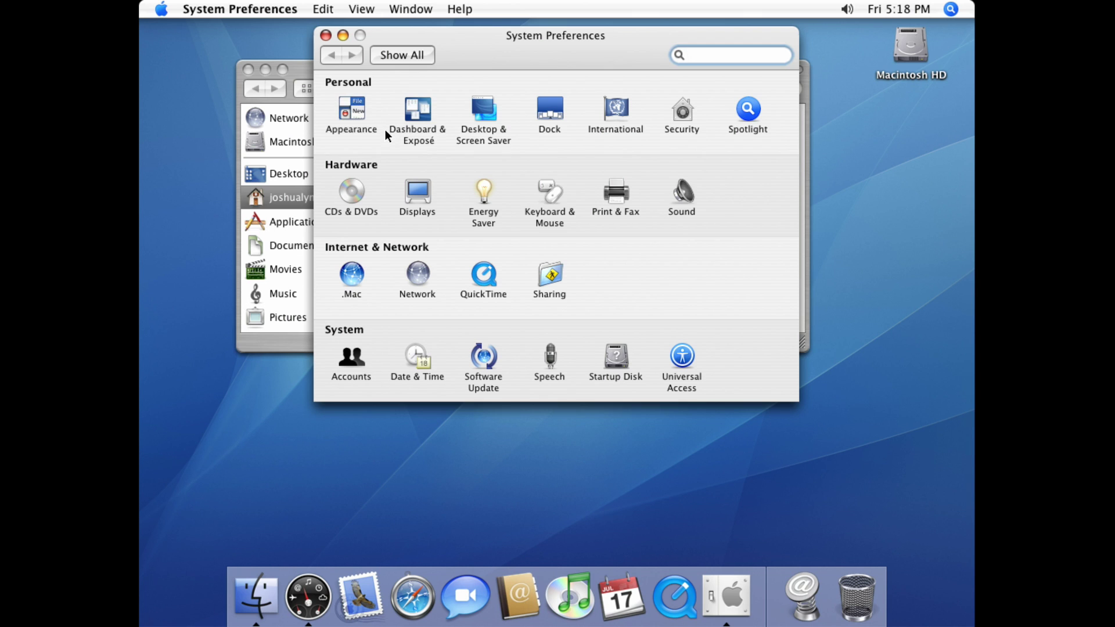
Step: In Appearance preferences, try the Graphite appearance, then switch it back to Blue
{"action": "left_click", "coordinate": [347, 110]}
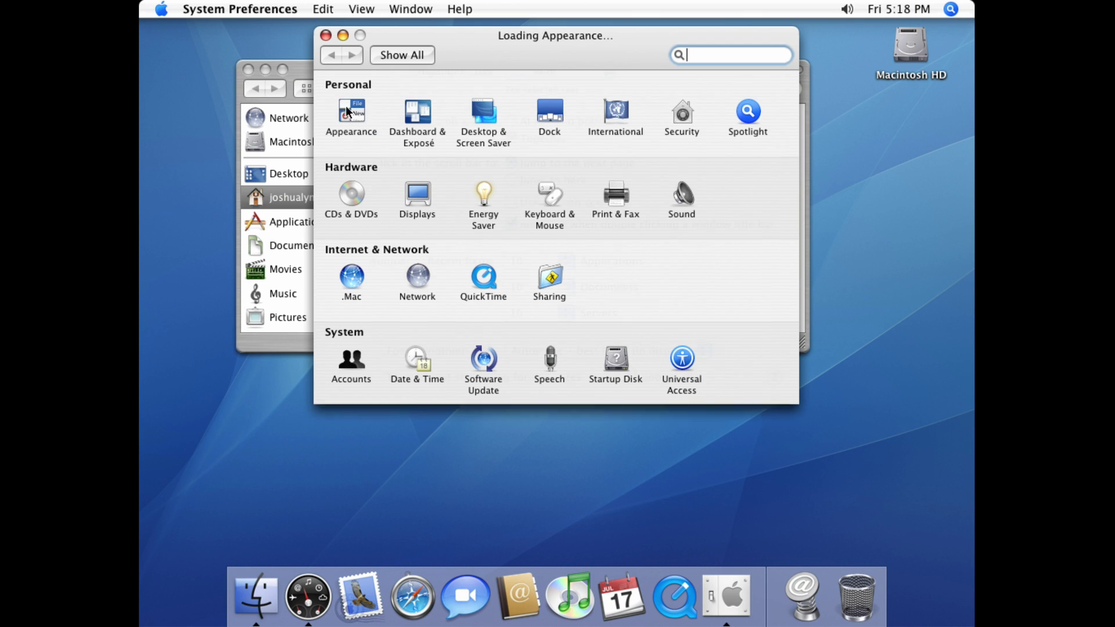
{"action": "left_click", "coordinate": [545, 100]}
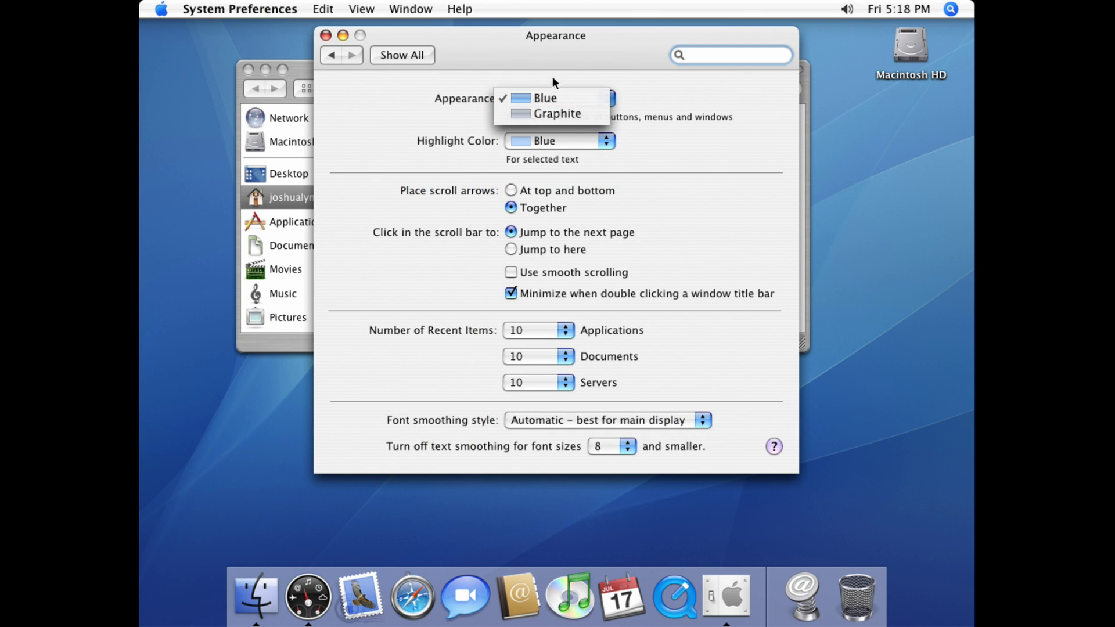
{"action": "left_click", "coordinate": [553, 76]}
{"action": "left_click", "coordinate": [551, 98]}
{"action": "left_click", "coordinate": [532, 115]}
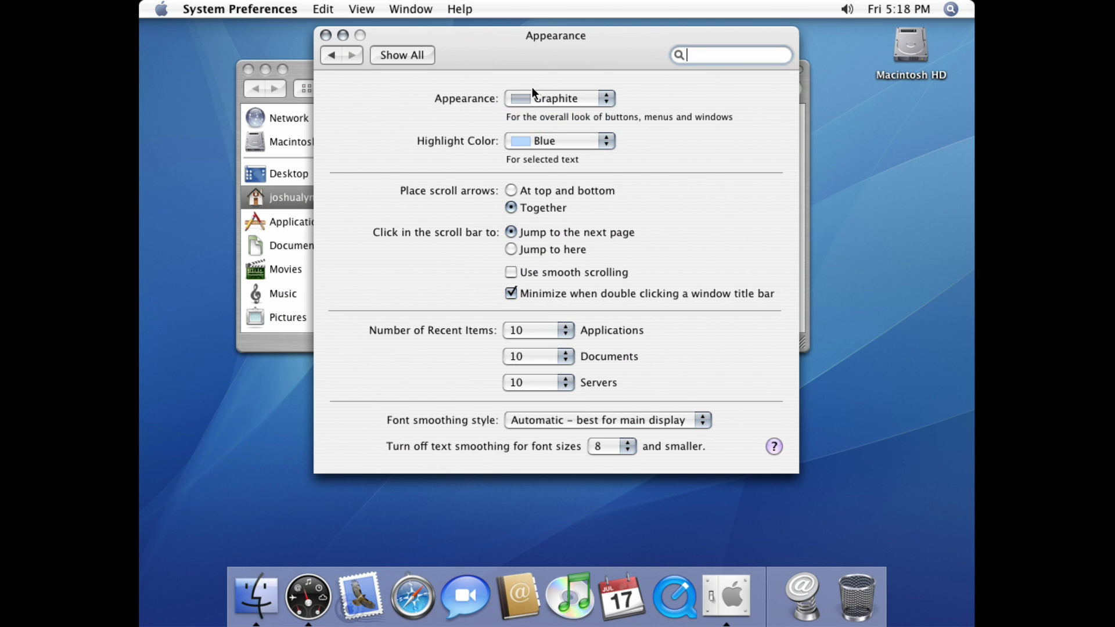
{"action": "left_click", "coordinate": [162, 8]}
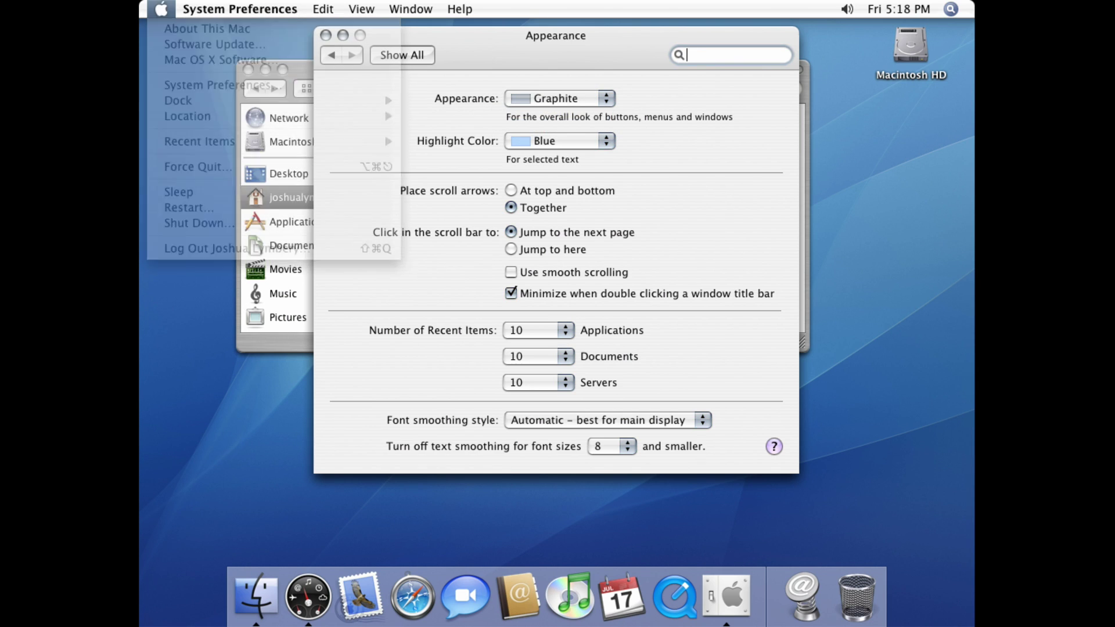
{"action": "left_click", "coordinate": [585, 103]}
{"action": "left_click", "coordinate": [574, 82]}
Step: Try a Green highlight colour, revert it to Blue, and return to Show All
{"action": "left_click", "coordinate": [559, 142]}
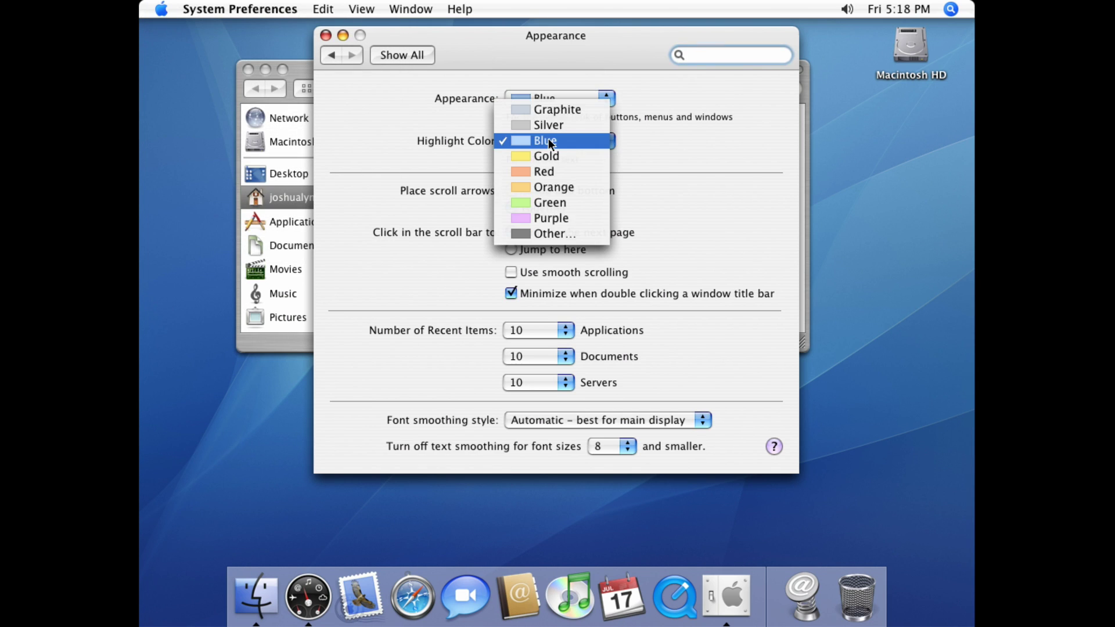
{"action": "left_click", "coordinate": [535, 203]}
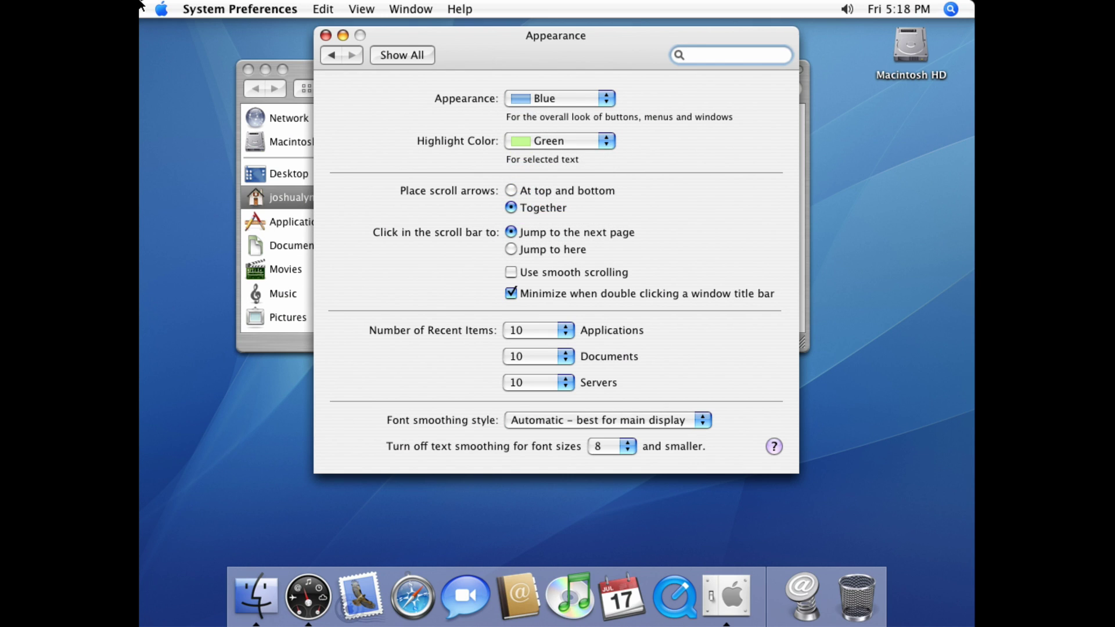
{"action": "left_click", "coordinate": [161, 8]}
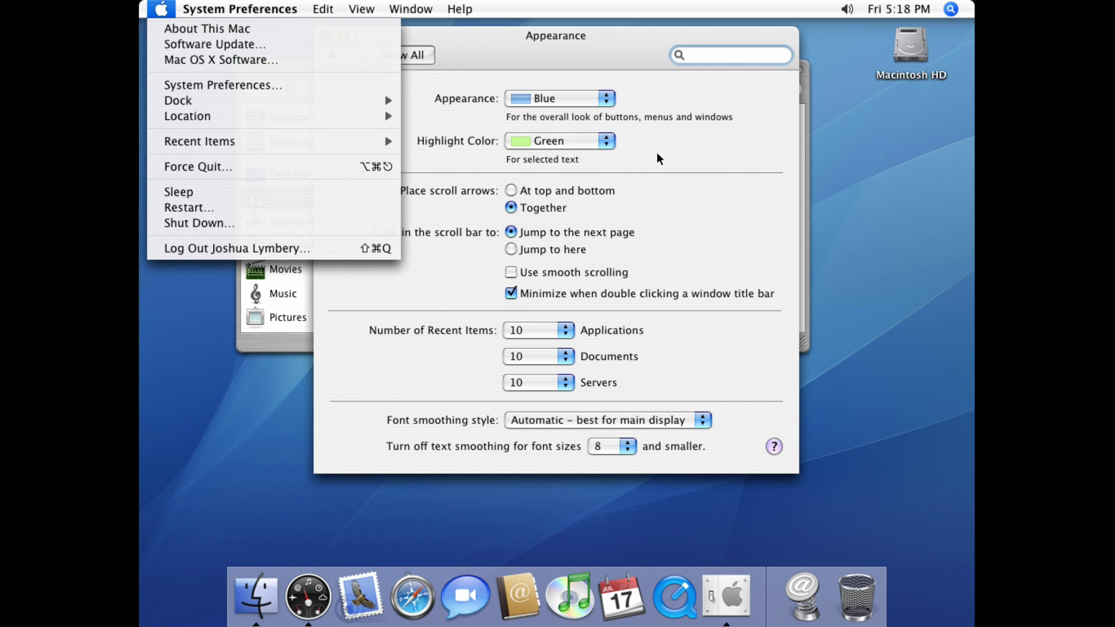
{"action": "left_click", "coordinate": [547, 148]}
{"action": "left_click", "coordinate": [548, 148]}
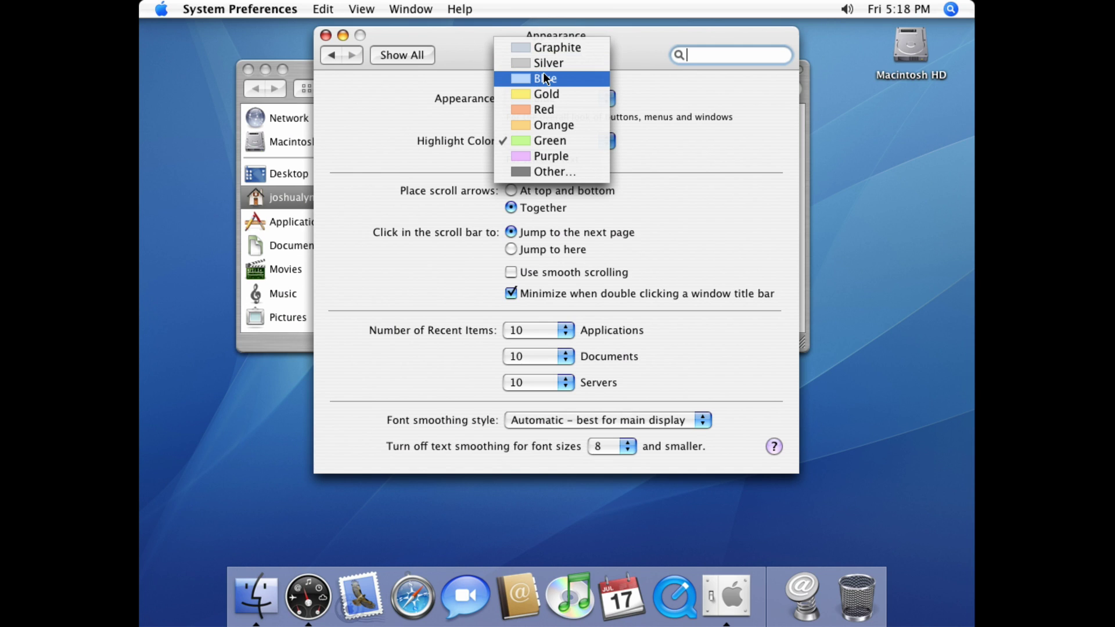
{"action": "left_click", "coordinate": [379, 88]}
{"action": "left_click", "coordinate": [559, 143]}
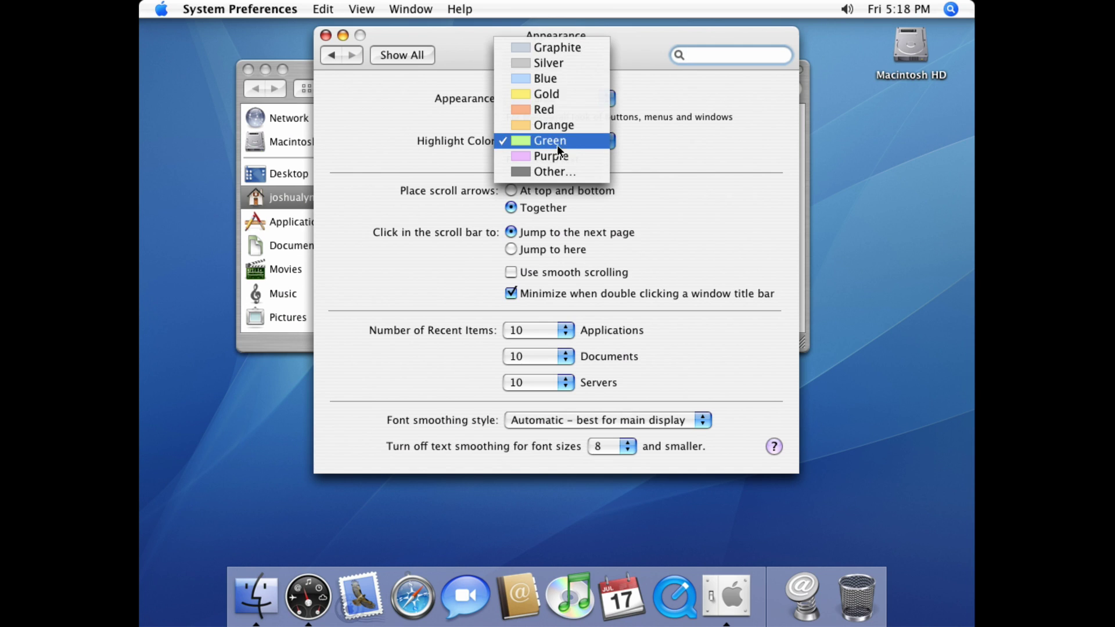
{"action": "left_click", "coordinate": [364, 42]}
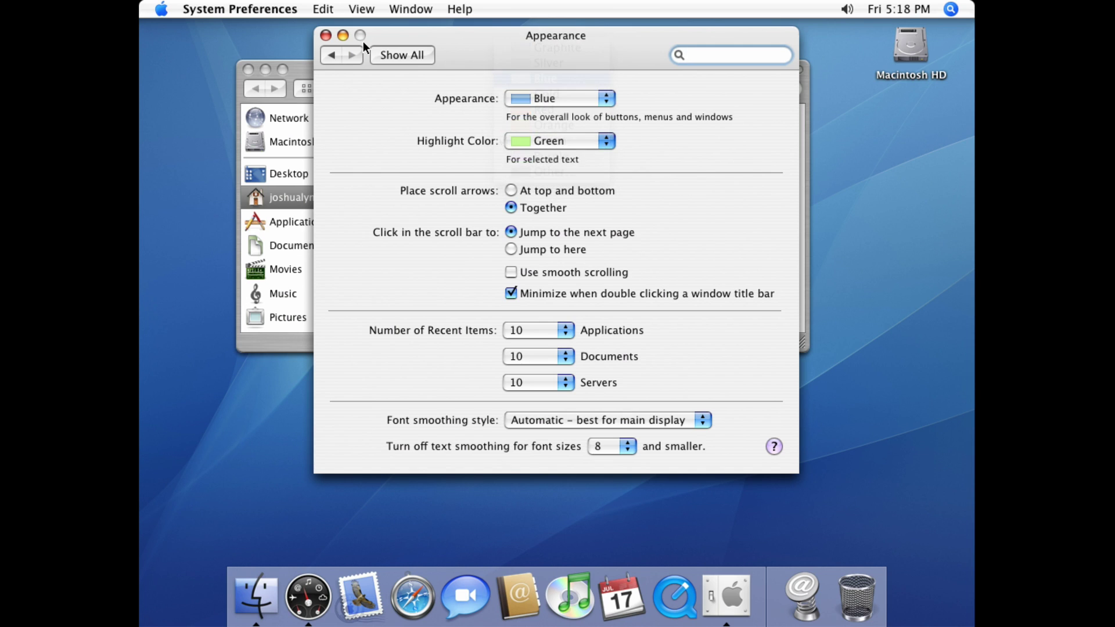
{"action": "left_click", "coordinate": [404, 56]}
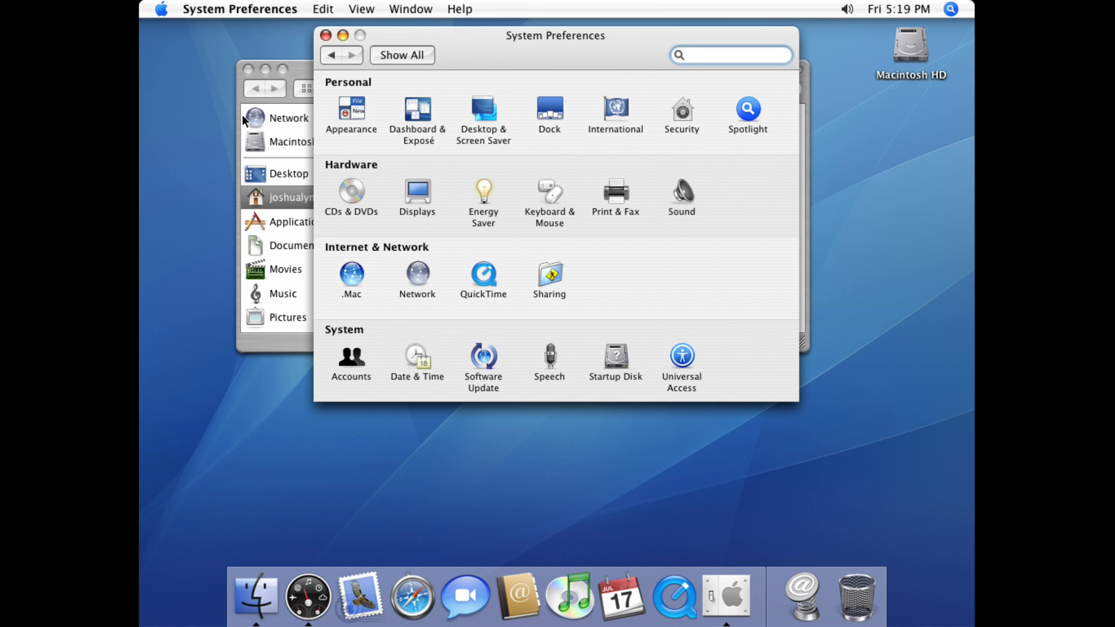
Step: Open the host Mac's System Preferences through a Spotlight search for 'set'
{"action": "key", "text": "super+space"}
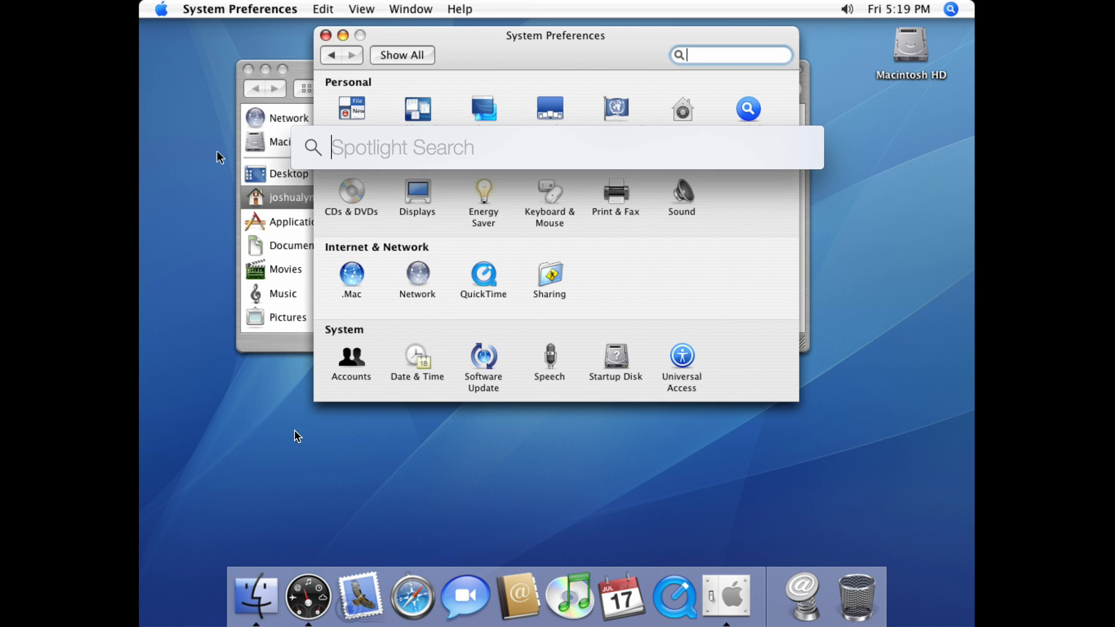
{"action": "type", "text": "set"}
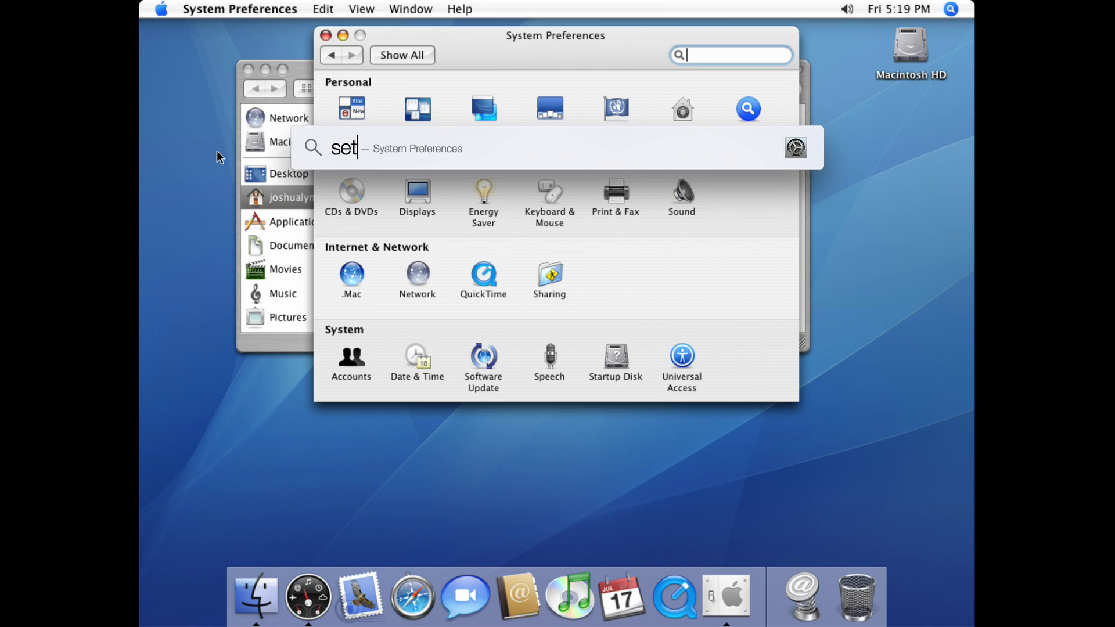
{"action": "key", "text": "Return"}
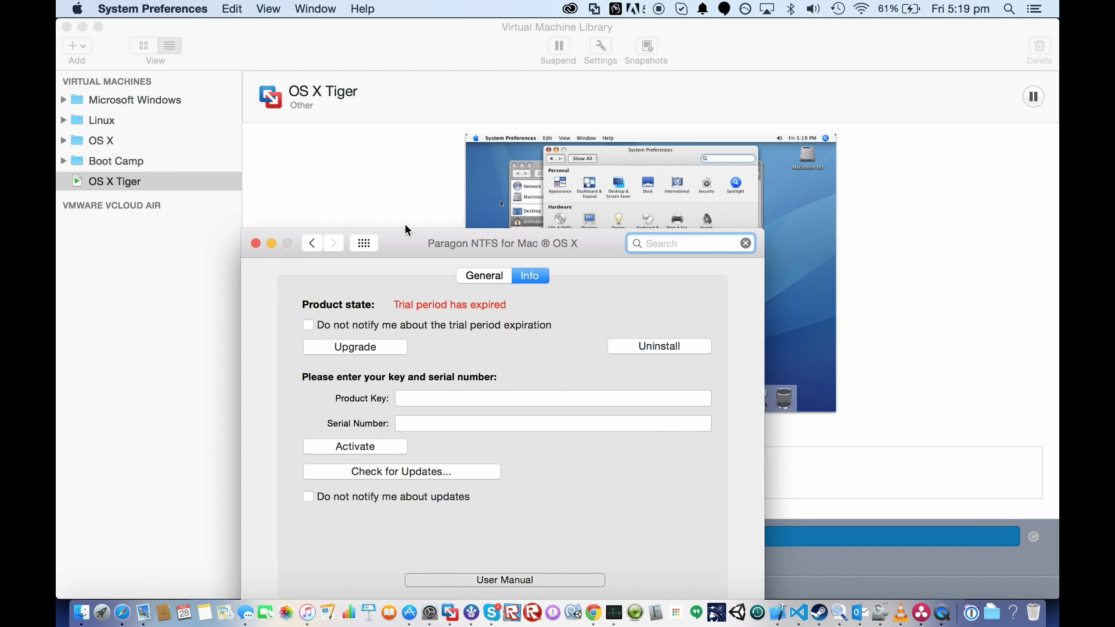
Step: Show all host preference panes, move the window aside, and close host System Preferences
{"action": "left_click", "coordinate": [363, 243]}
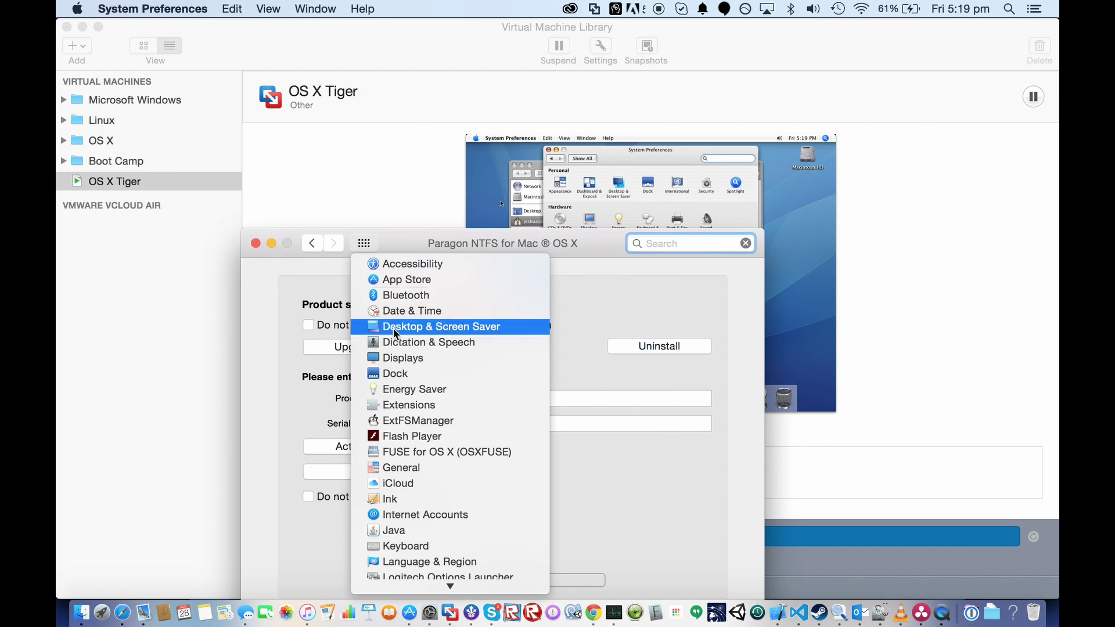
{"action": "left_click", "coordinate": [320, 263]}
{"action": "left_click", "coordinate": [358, 247]}
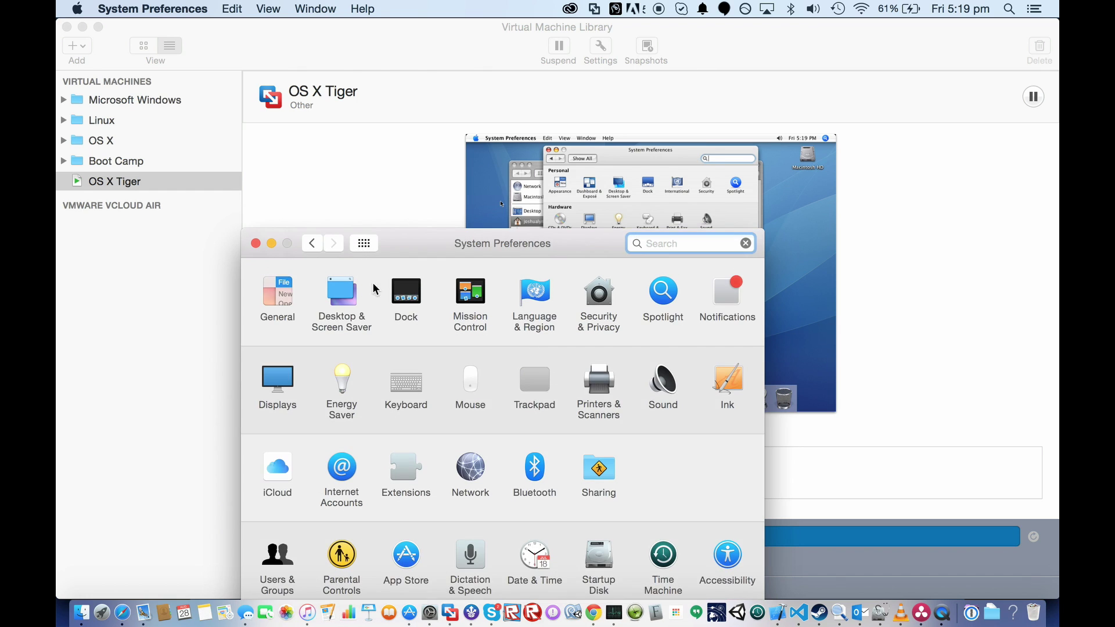
{"action": "left_click_drag", "start_coordinate": [391, 245], "coordinate": [262, 254]}
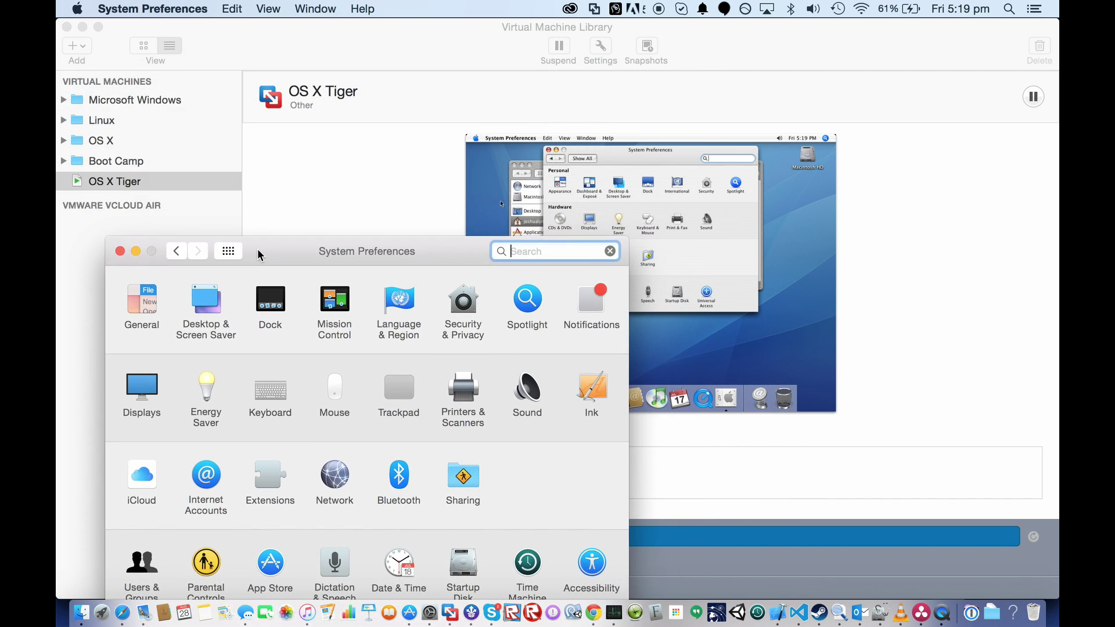
{"action": "left_click", "coordinate": [120, 251]}
Step: Quit QuickTime Player and switch back to VMware Fusion
{"action": "left_click", "coordinate": [938, 617]}
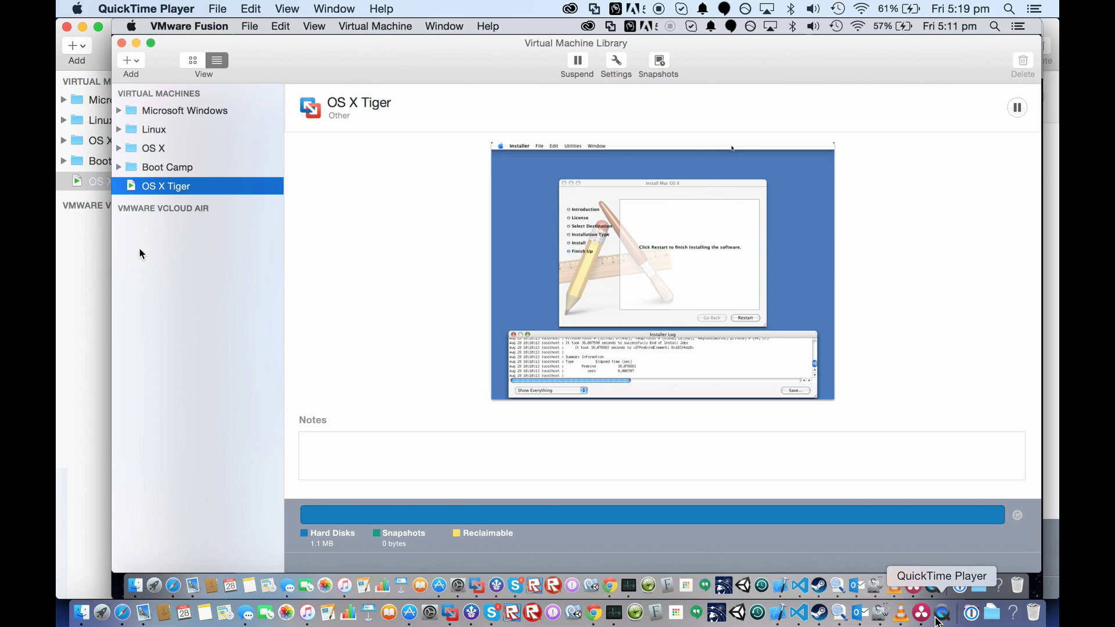
{"action": "key", "text": "super+q"}
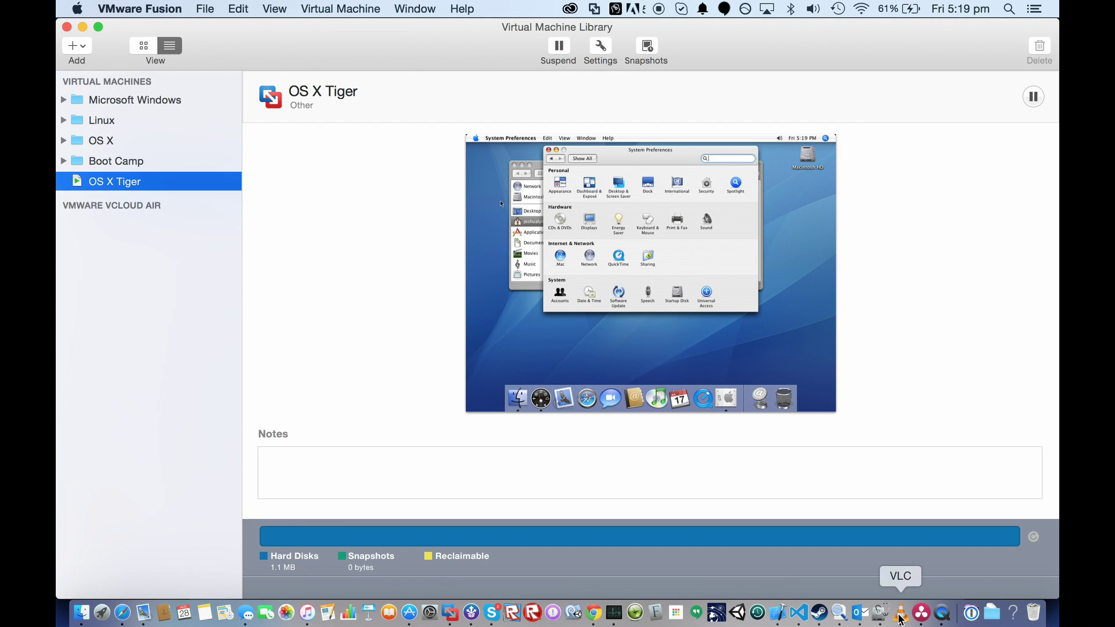
{"action": "left_click", "coordinate": [449, 615]}
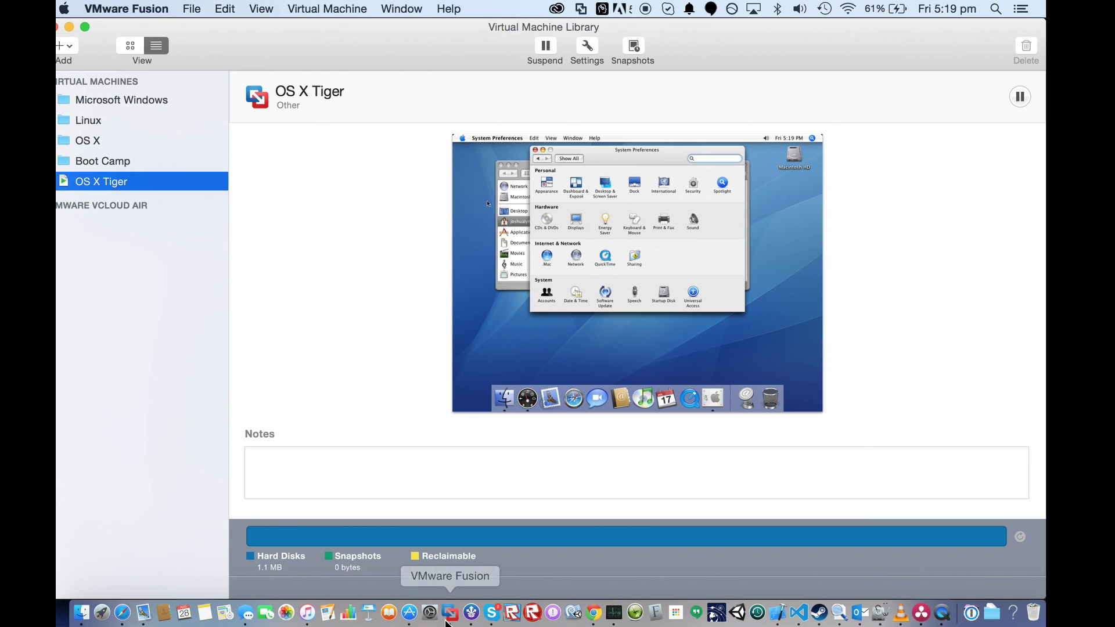
Step: Close the guest's System Preferences and home folder windows
{"action": "left_click", "coordinate": [224, 127]}
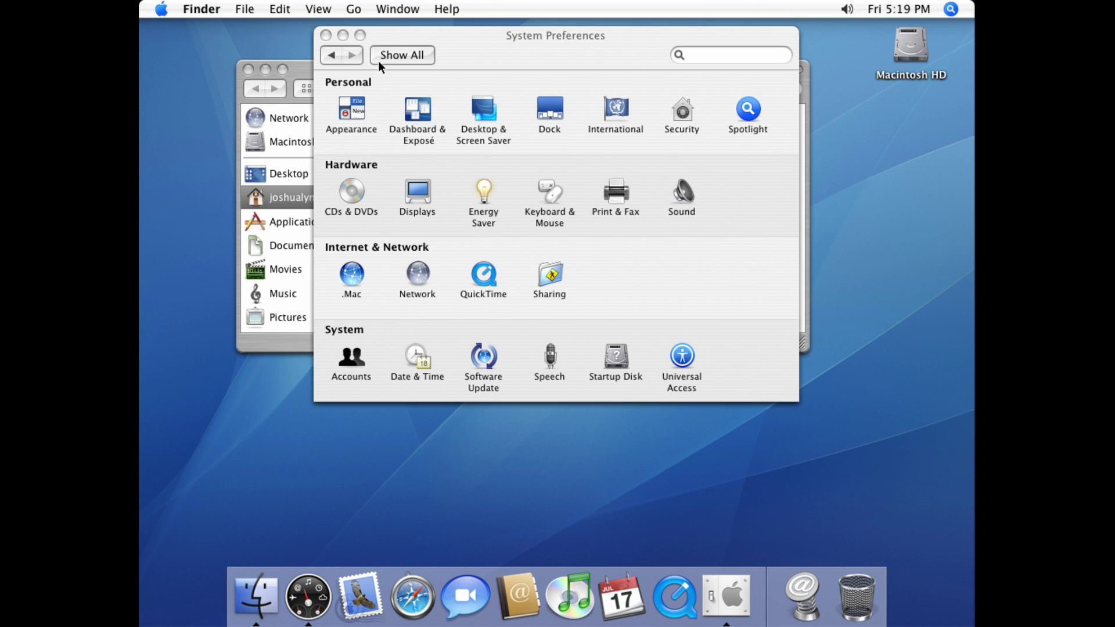
{"action": "left_click", "coordinate": [326, 36]}
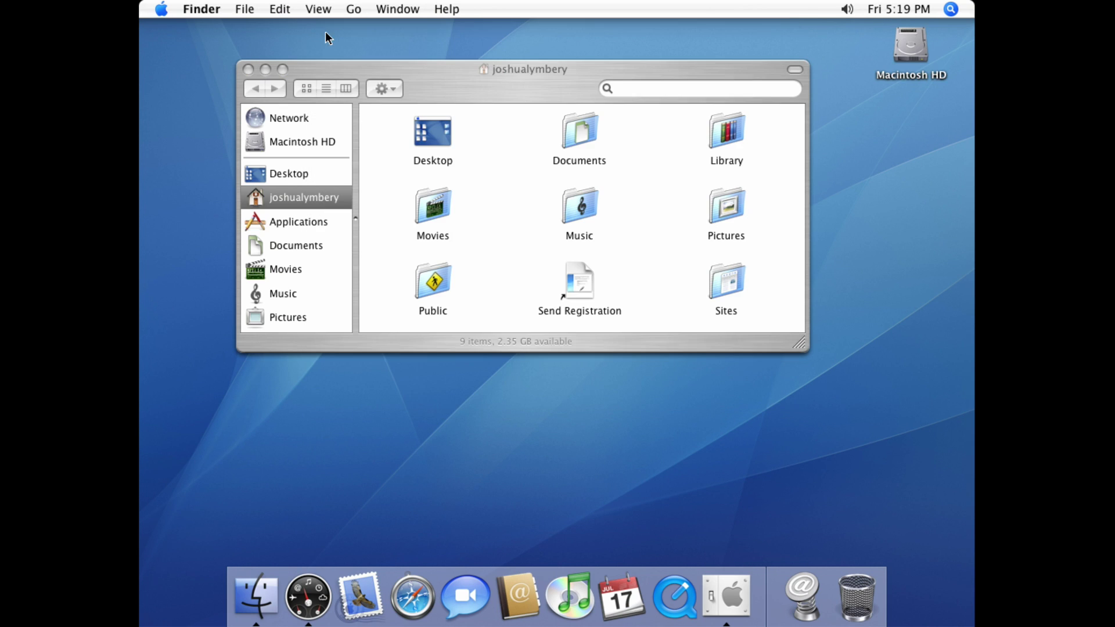
{"action": "left_click", "coordinate": [249, 70]}
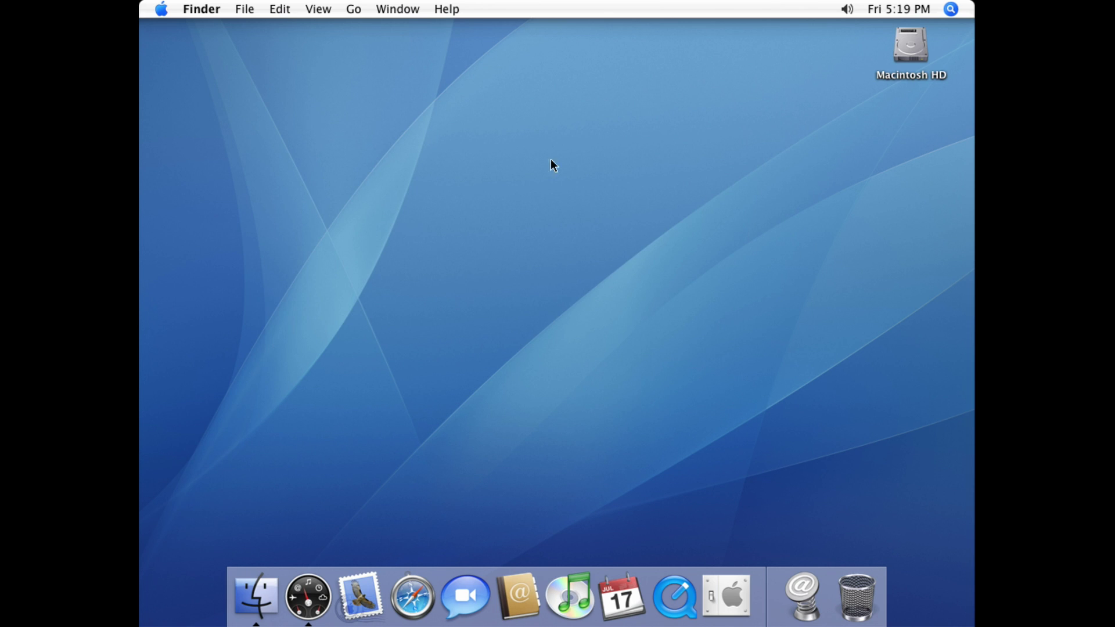
Step: Search 'app store' in Spotlight, then clear the query and close Spotlight
{"action": "left_click", "coordinate": [950, 9]}
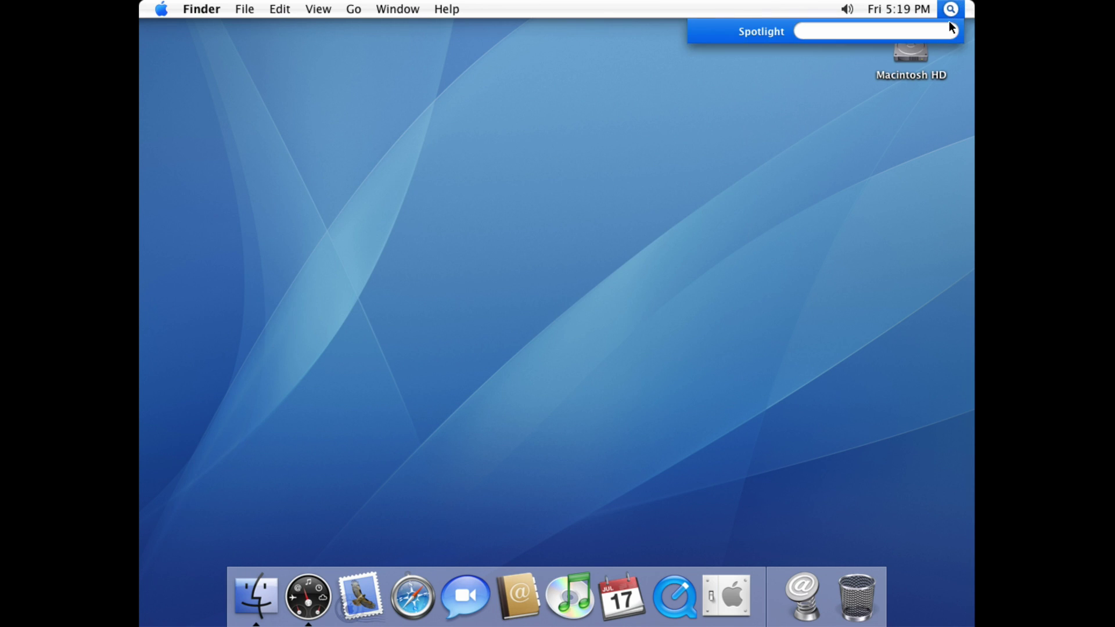
{"action": "type", "text": "app store"}
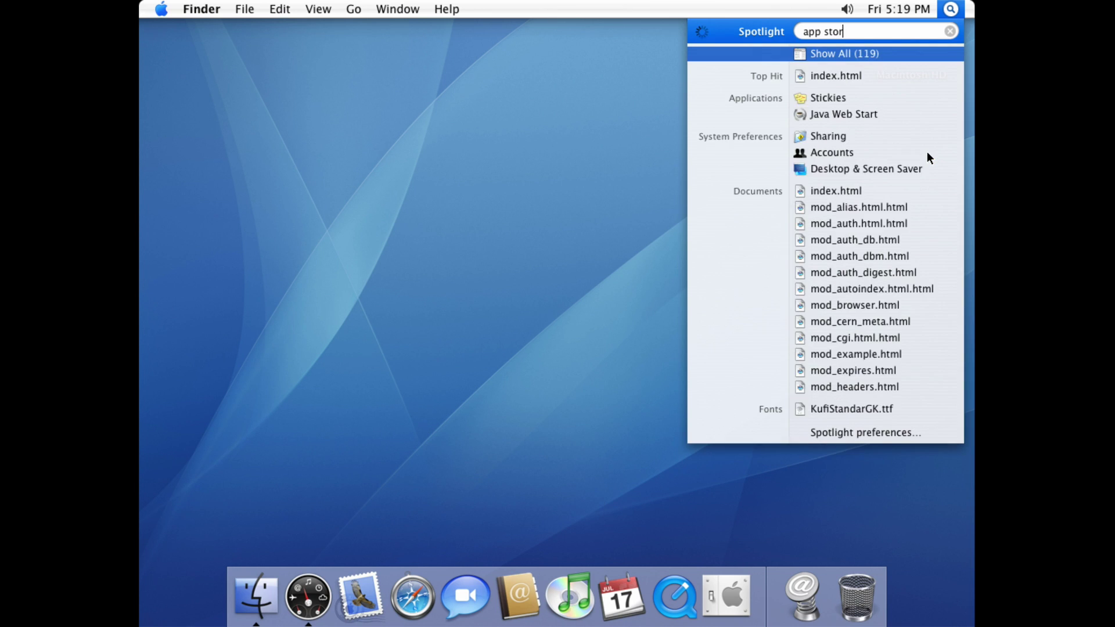
{"action": "key", "text": "BackSpace"}
{"action": "key", "text": "BackSpace"}
{"action": "key", "text": "BackSpace"}
{"action": "key", "text": "BackSpace"}
{"action": "key", "text": "BackSpace"}
{"action": "key", "text": "BackSpace"}
{"action": "key", "text": "BackSpace"}
{"action": "key", "text": "BackSpace"}
{"action": "key", "text": "BackSpace"}
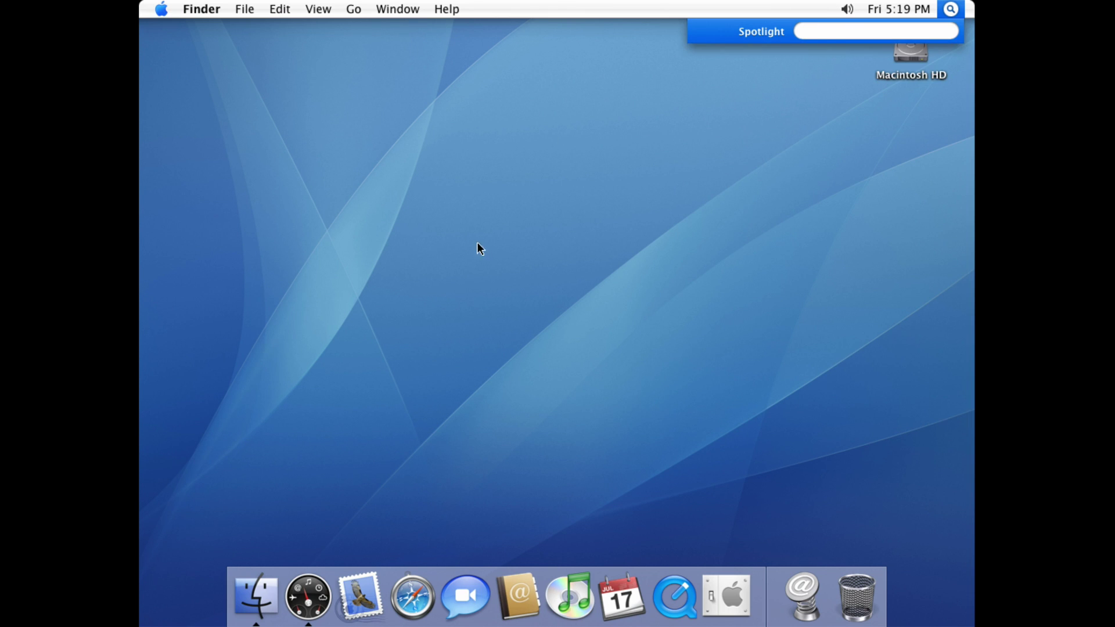
{"action": "key", "text": "Escape"}
Step: Launch Safari on apple.com, briefly showing and dismissing the Dashboard widgets
{"action": "left_click", "coordinate": [413, 599]}
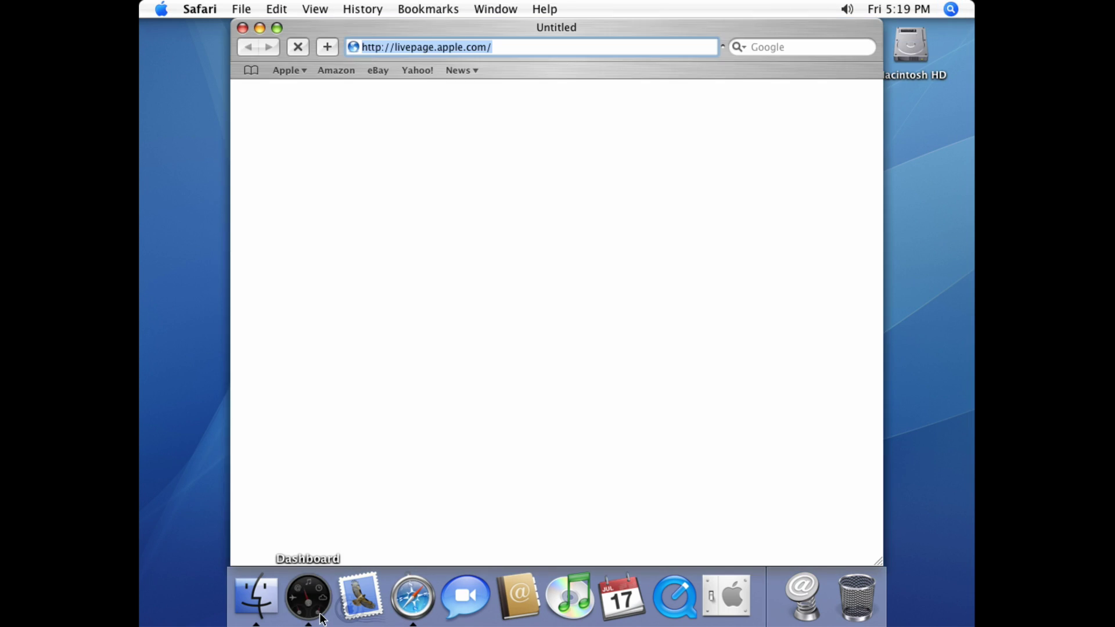
{"action": "left_click", "coordinate": [313, 600]}
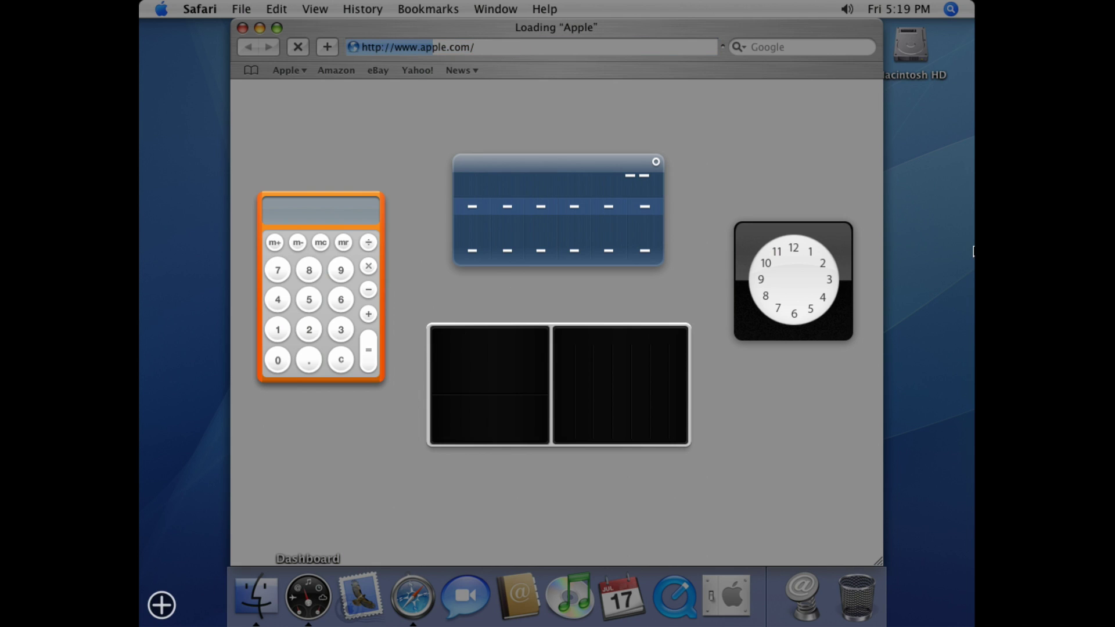
{"action": "left_click", "coordinate": [896, 231]}
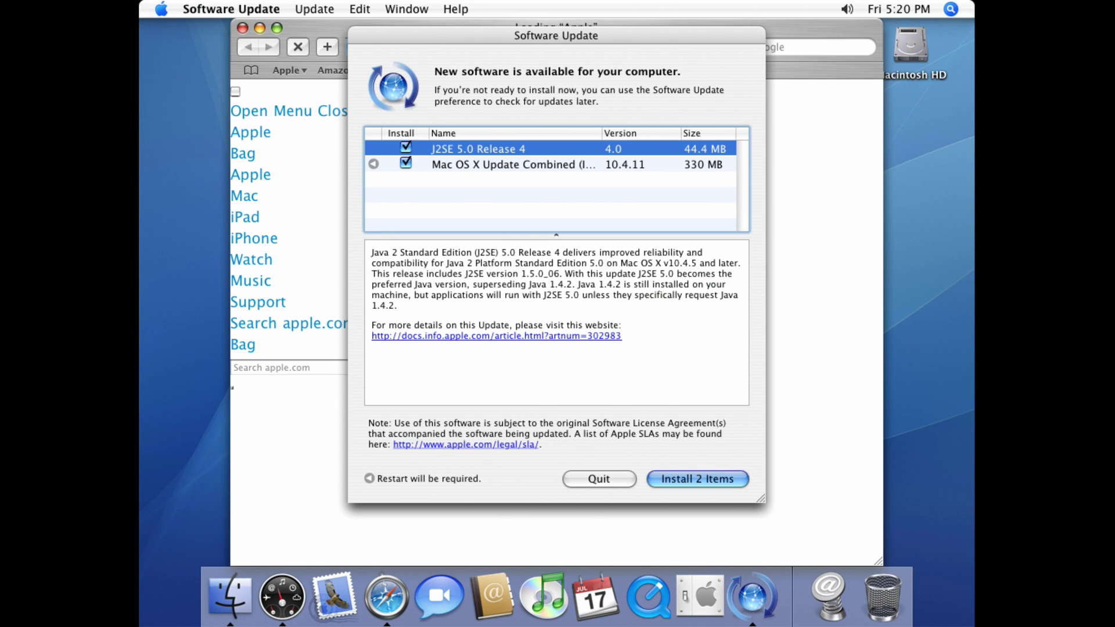
{"action": "right_click", "coordinate": [578, 433]}
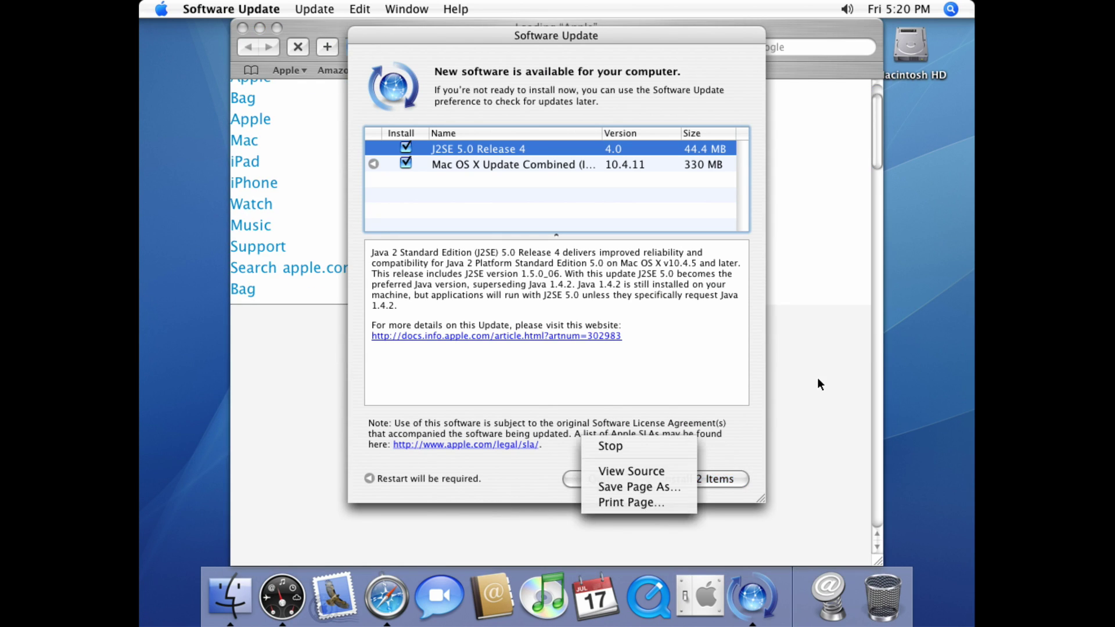
{"action": "key", "text": "super+w"}
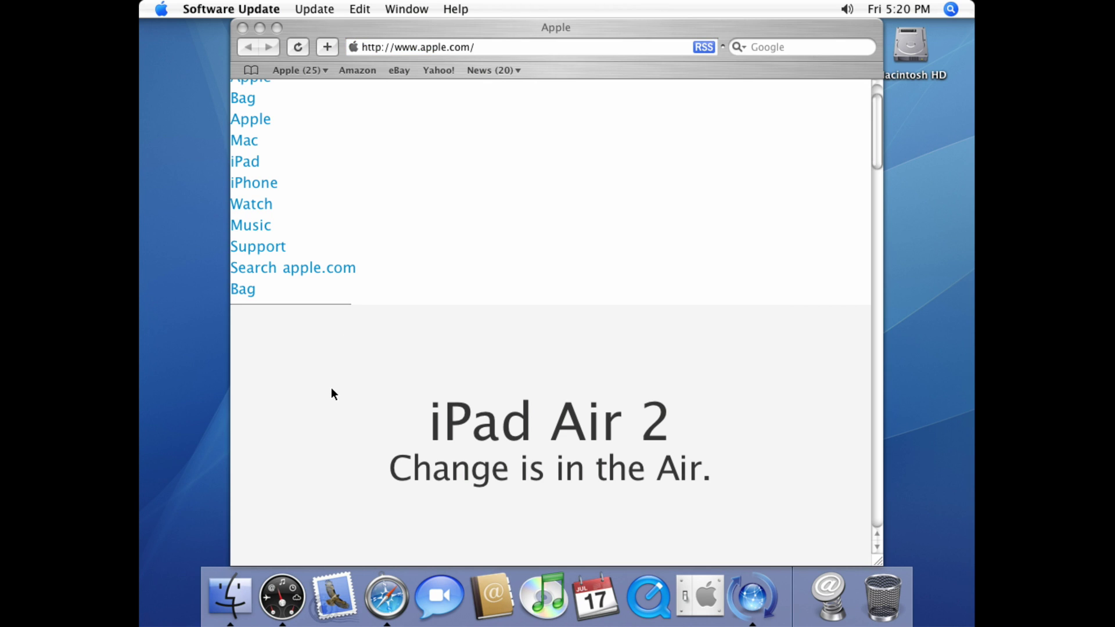
Step: Shrink the Safari window and move it back up the screen
{"action": "left_click_drag", "start_coordinate": [879, 150], "coordinate": [778, 28]}
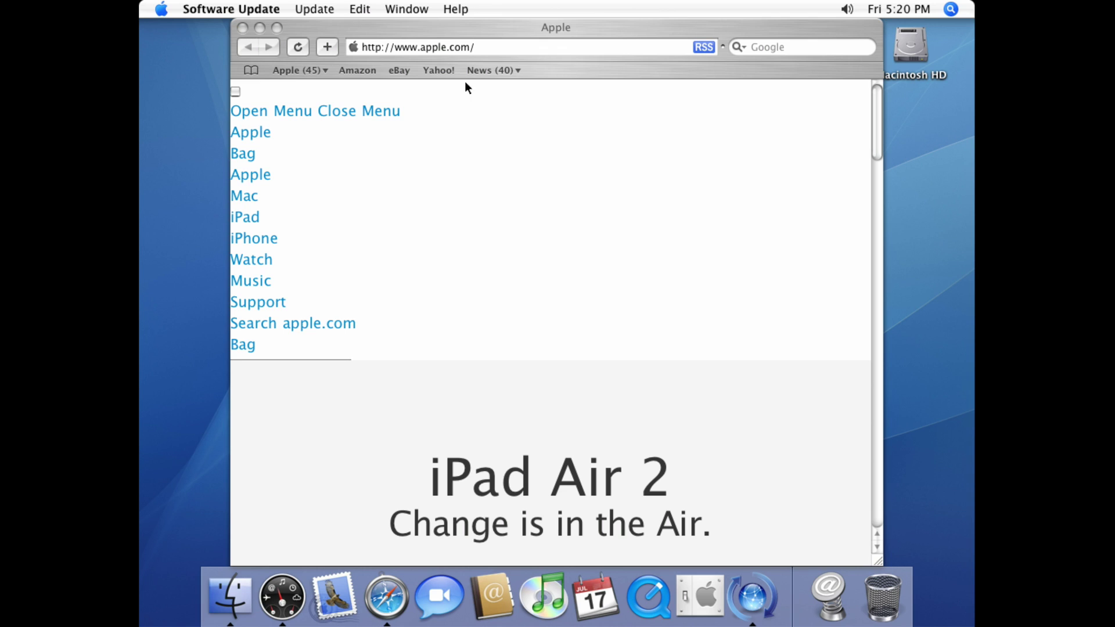
{"action": "left_click", "coordinate": [278, 24]}
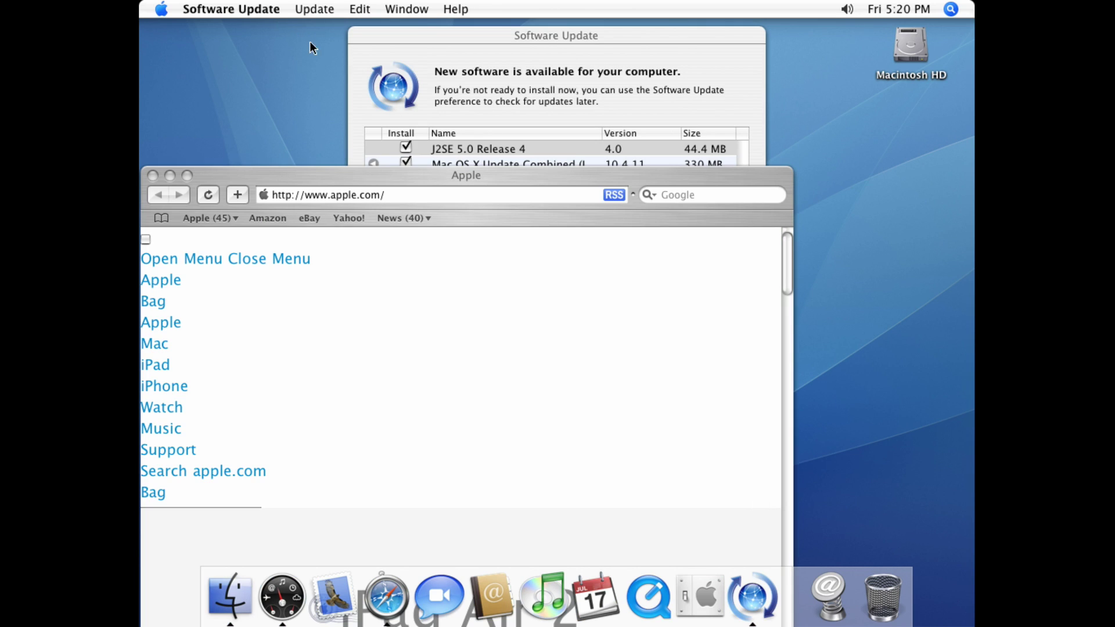
{"action": "triple_click", "coordinate": [357, 197]}
{"action": "left_click_drag", "start_coordinate": [533, 179], "coordinate": [623, 26]}
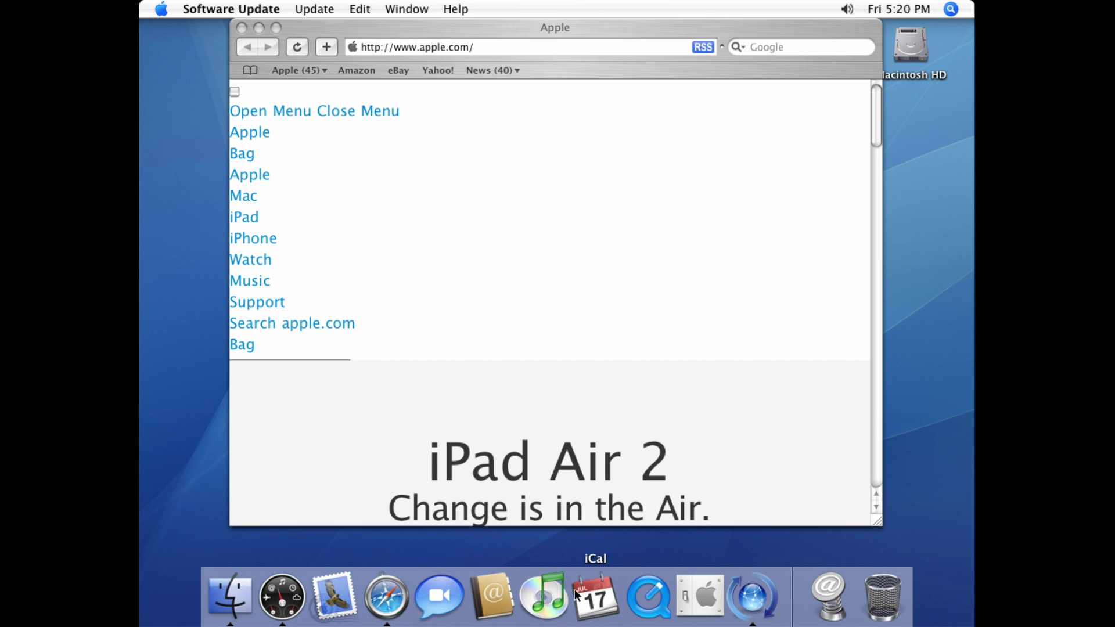
Step: Launch iTunes, agree to the licence, and finish setup keeping the Music Store as the start page
{"action": "left_click", "coordinate": [544, 597]}
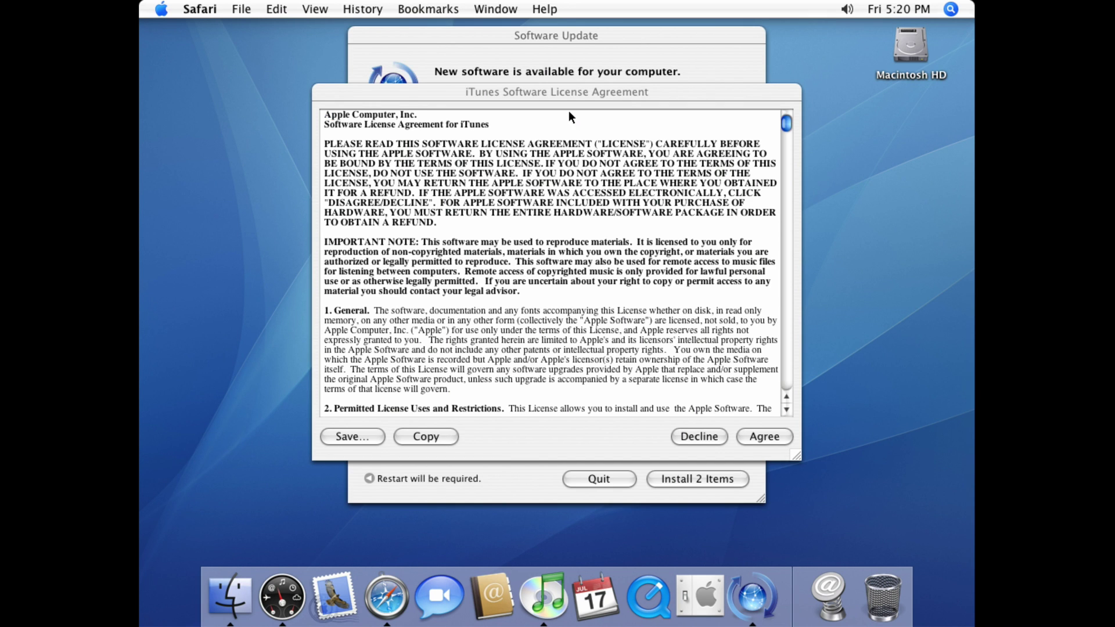
{"action": "left_click", "coordinate": [766, 430]}
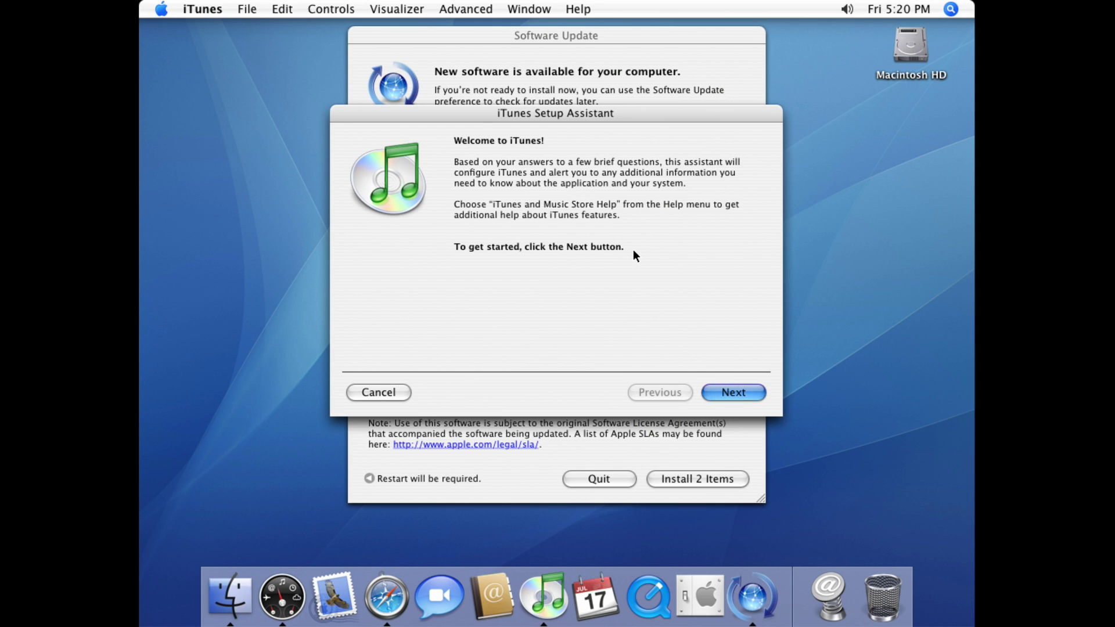
{"action": "left_click", "coordinate": [741, 394]}
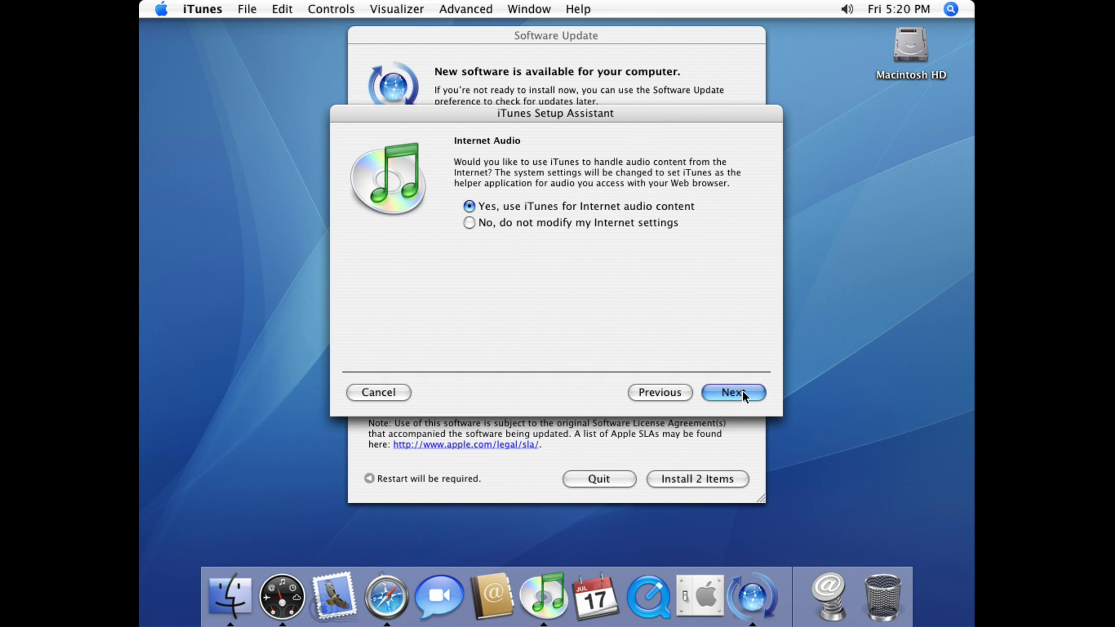
{"action": "left_click", "coordinate": [742, 392]}
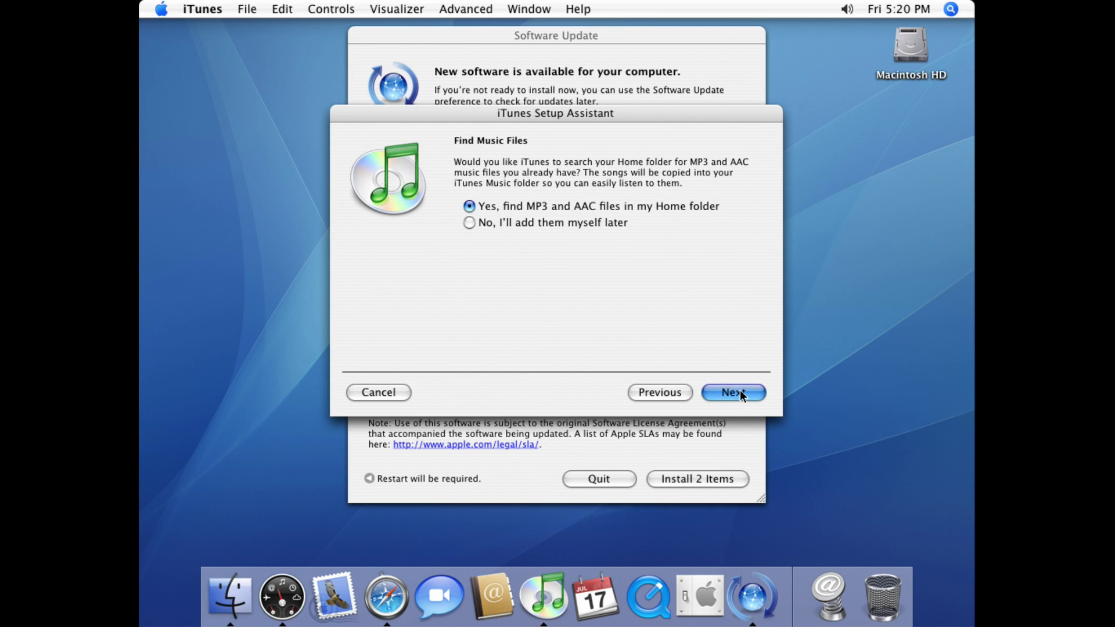
{"action": "left_click", "coordinate": [741, 393]}
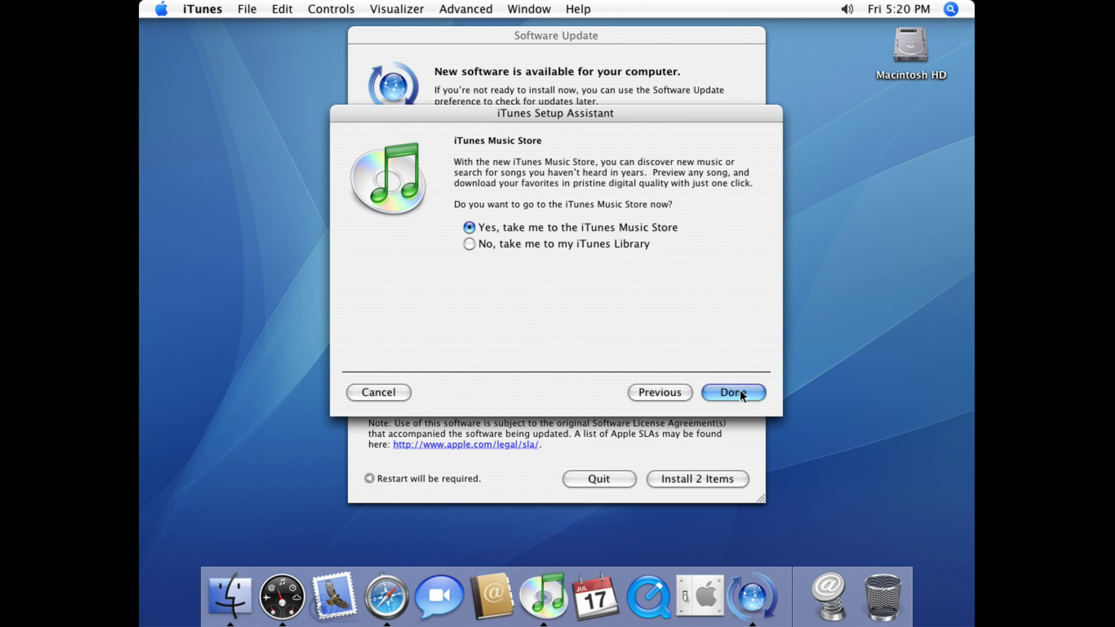
{"action": "left_click", "coordinate": [509, 244]}
{"action": "left_click", "coordinate": [589, 226]}
{"action": "left_click", "coordinate": [734, 392]}
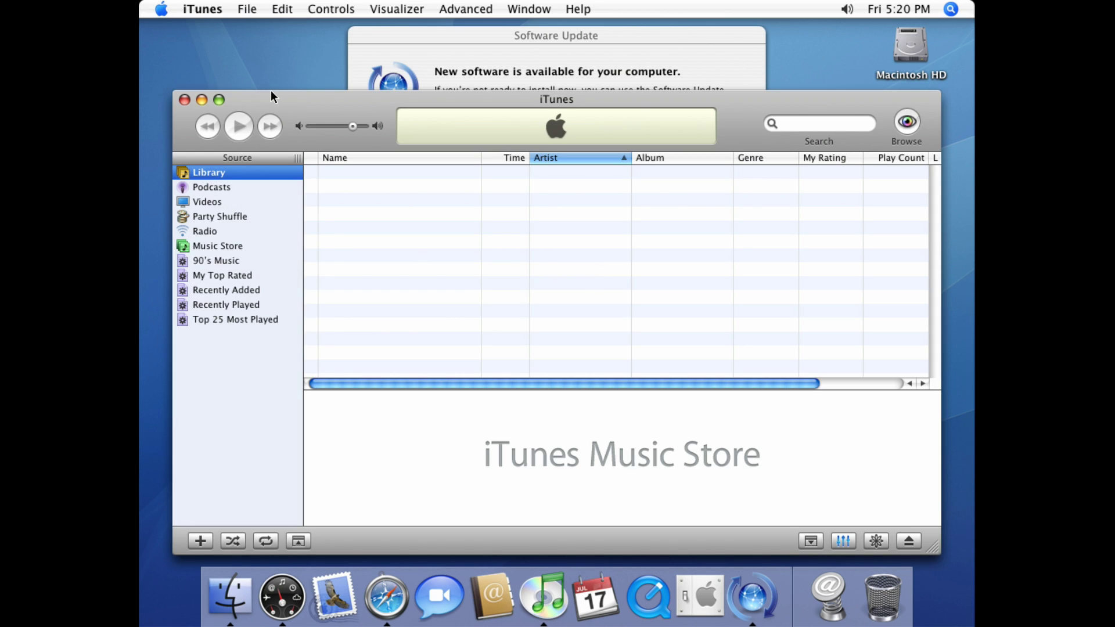
Step: Close iTunes, quit Software Update without installing 10.4.11, and choose Log Out from the Apple menu
{"action": "left_click", "coordinate": [219, 100]}
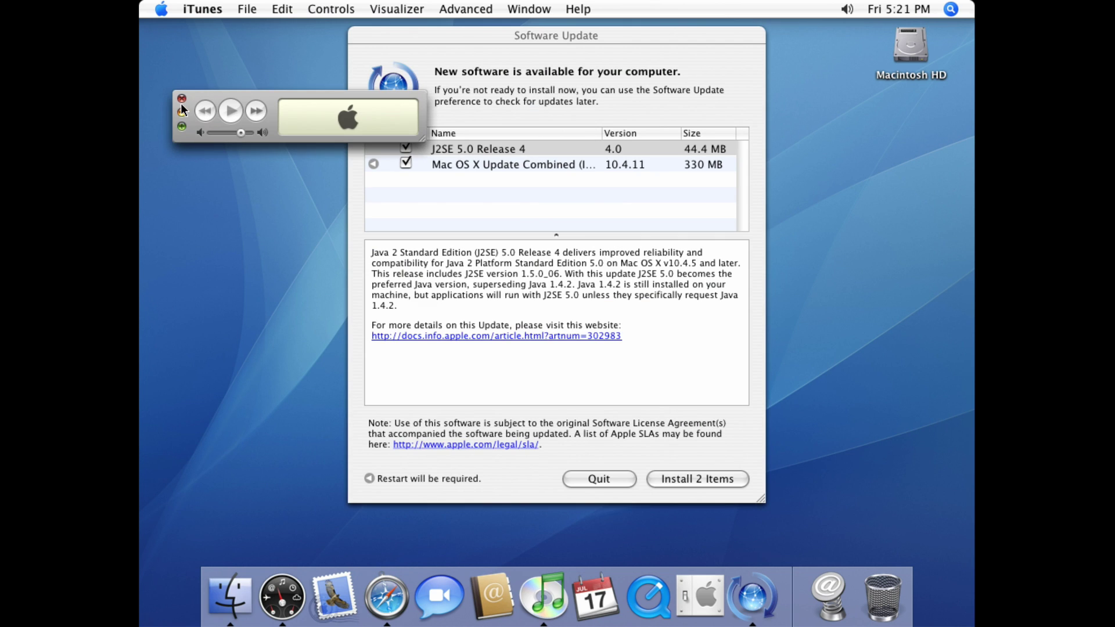
{"action": "left_click", "coordinate": [182, 99]}
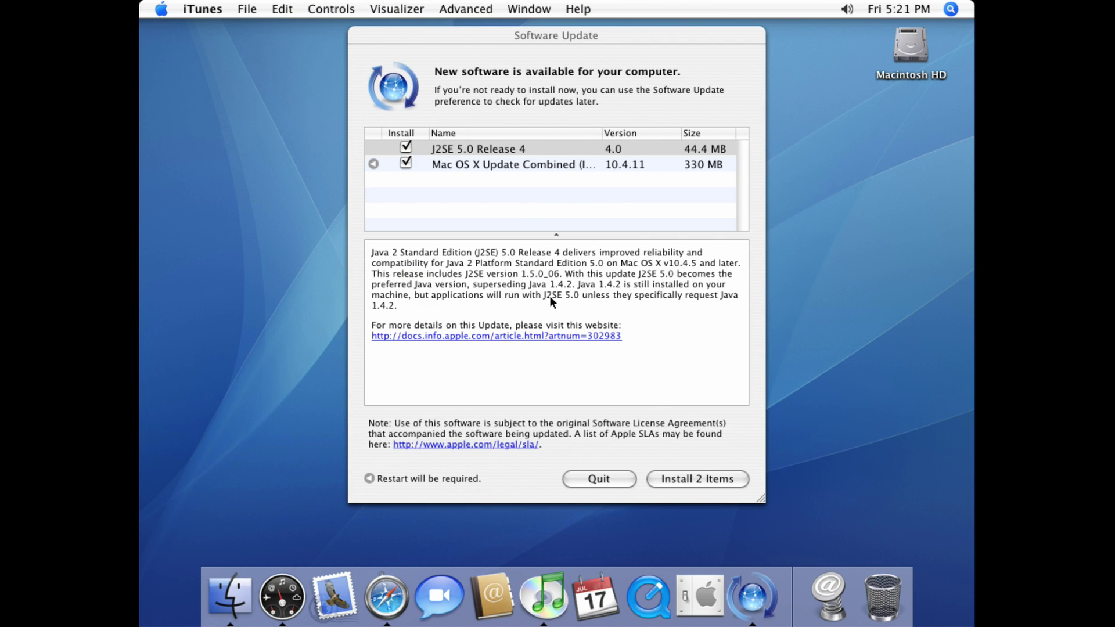
{"action": "left_click", "coordinate": [531, 165]}
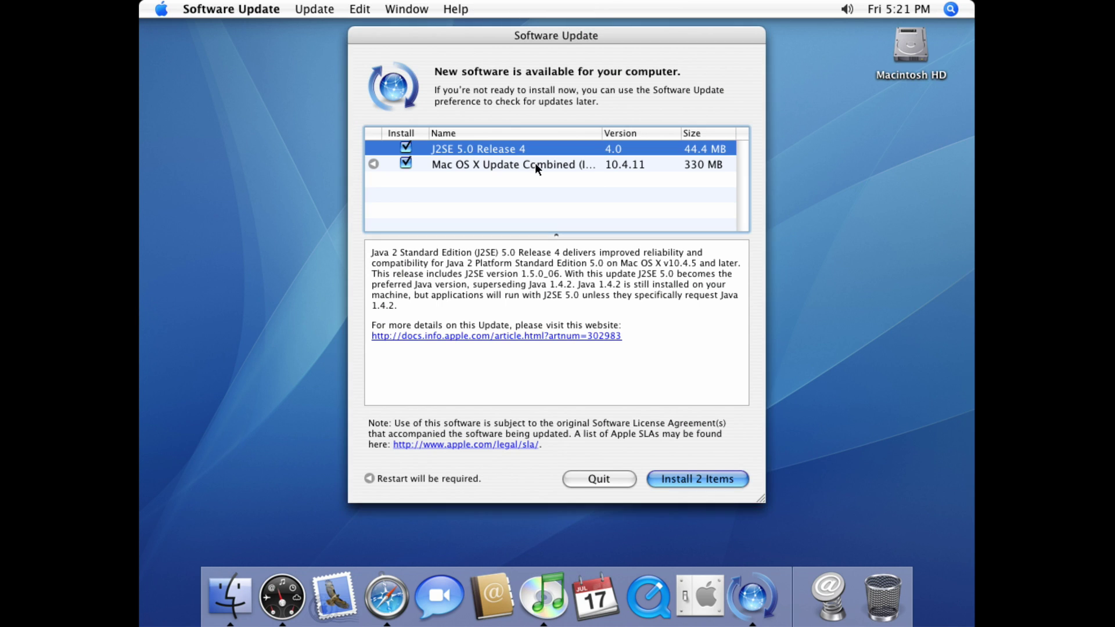
{"action": "left_click", "coordinate": [604, 163]}
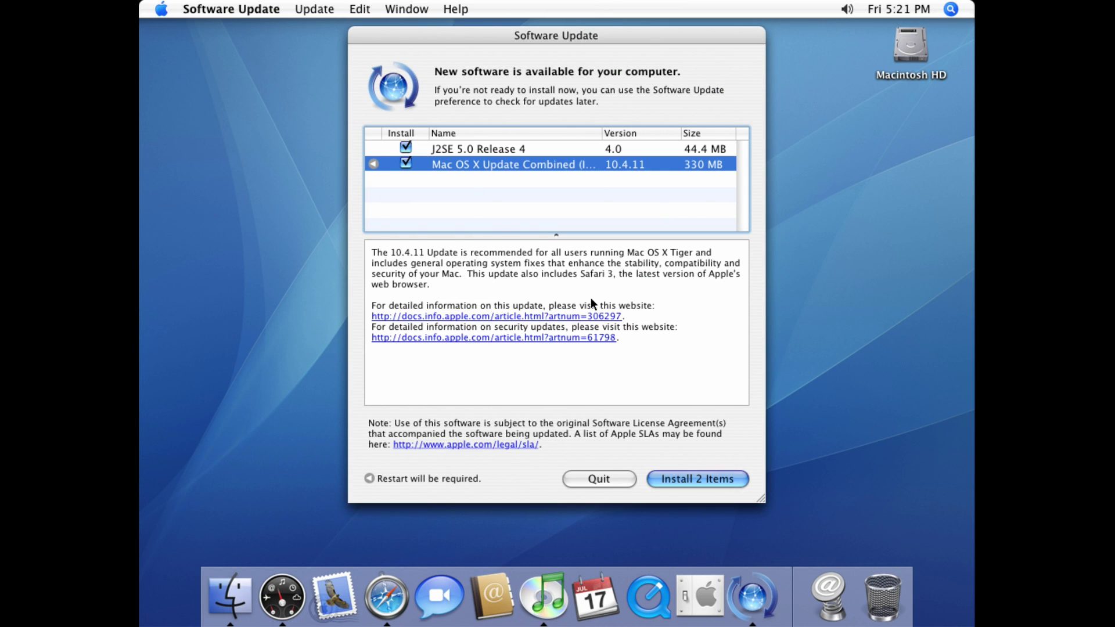
{"action": "left_click", "coordinate": [598, 478]}
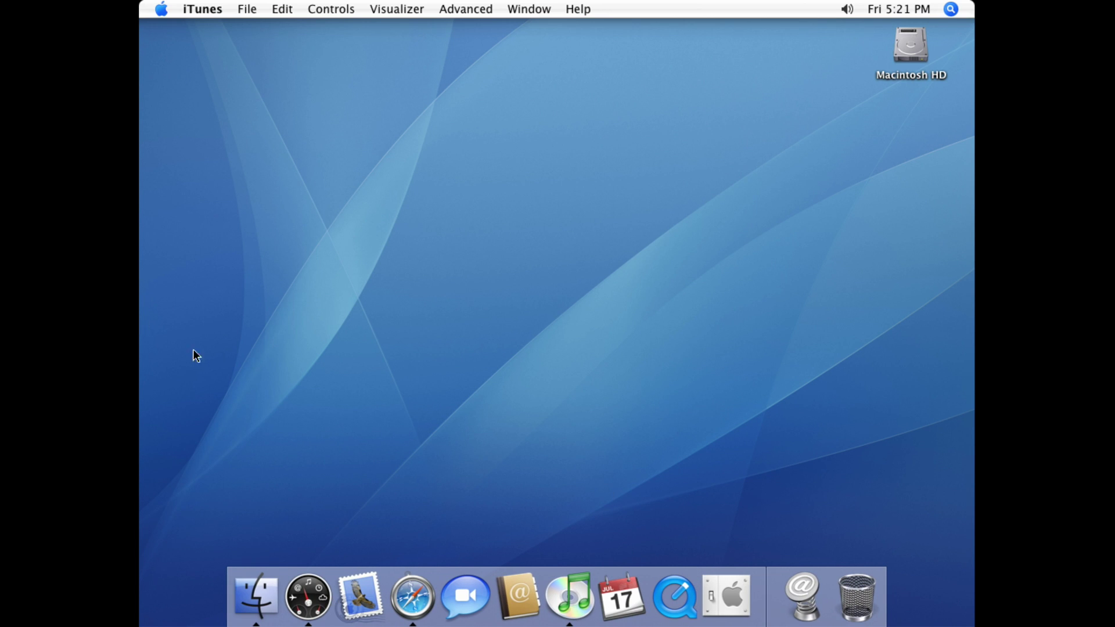
{"action": "left_click", "coordinate": [161, 9]}
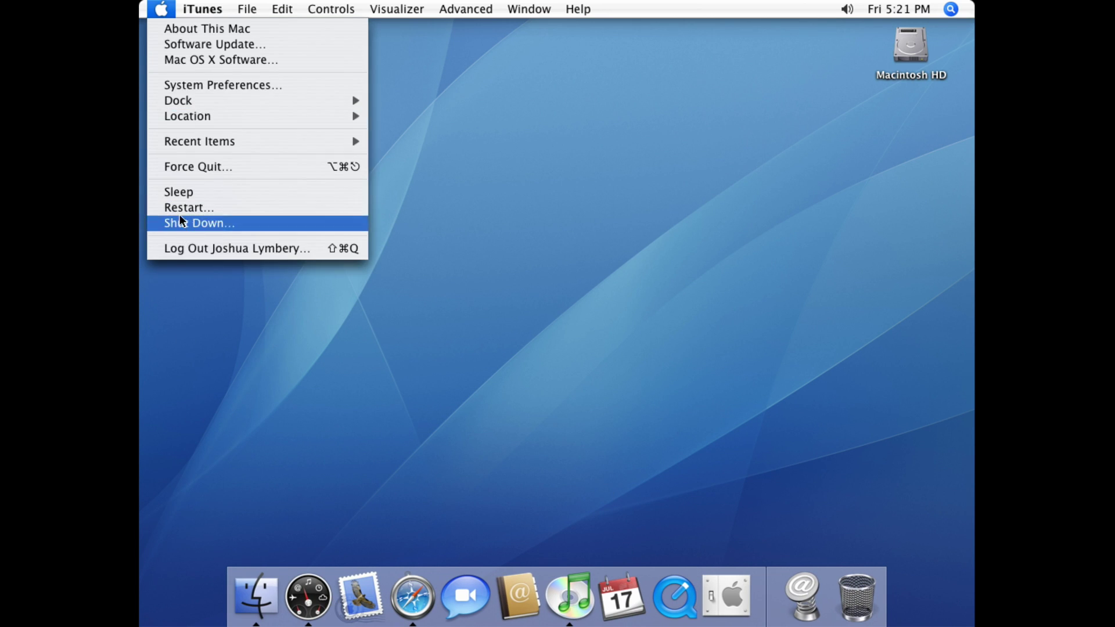
{"action": "left_click", "coordinate": [193, 248]}
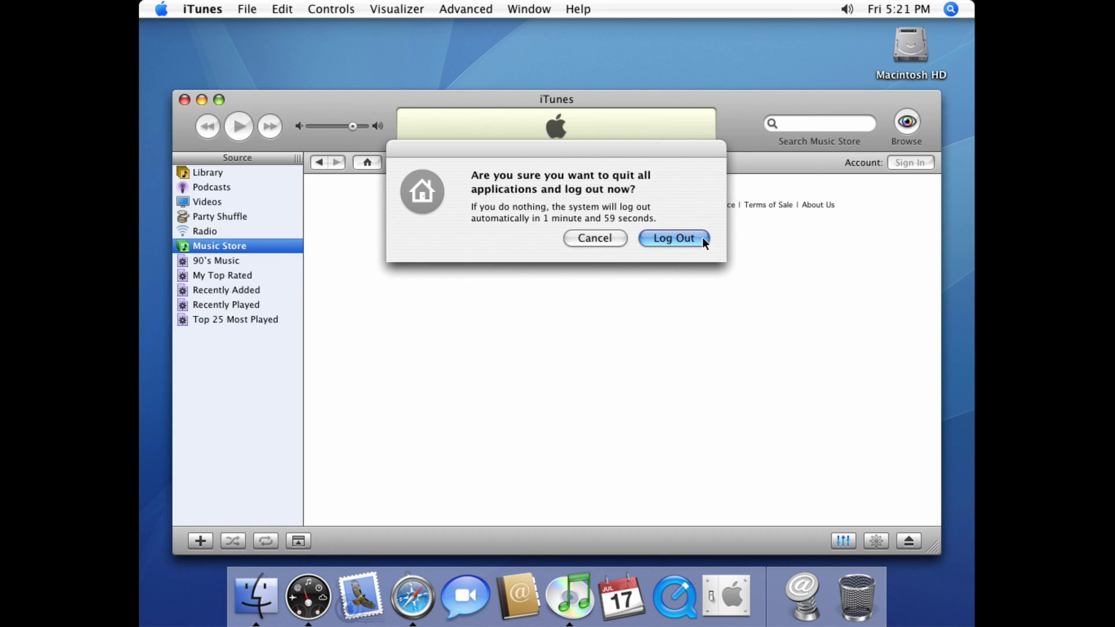